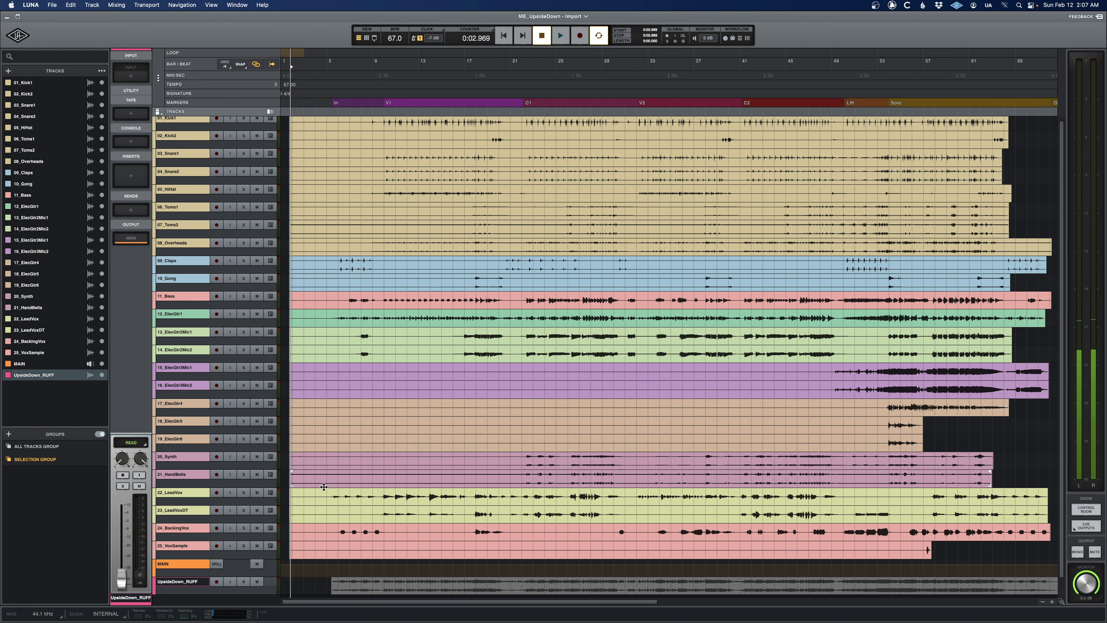
Play the song from the start of the In marker to listen through the imported tracks
scroll(323, 486, up, 1)
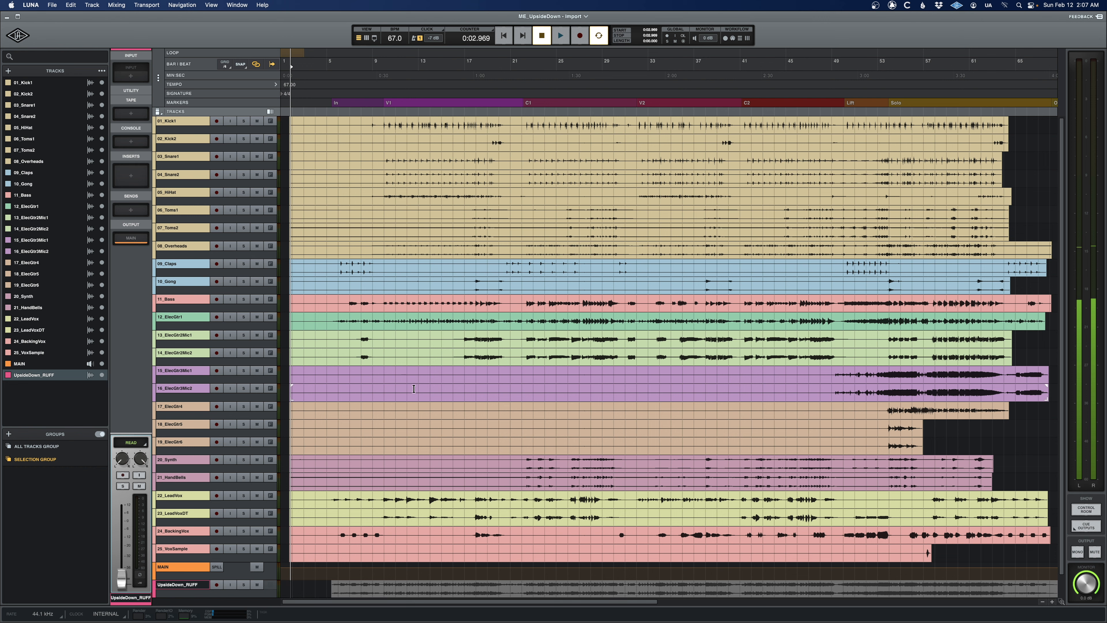
click(330, 496)
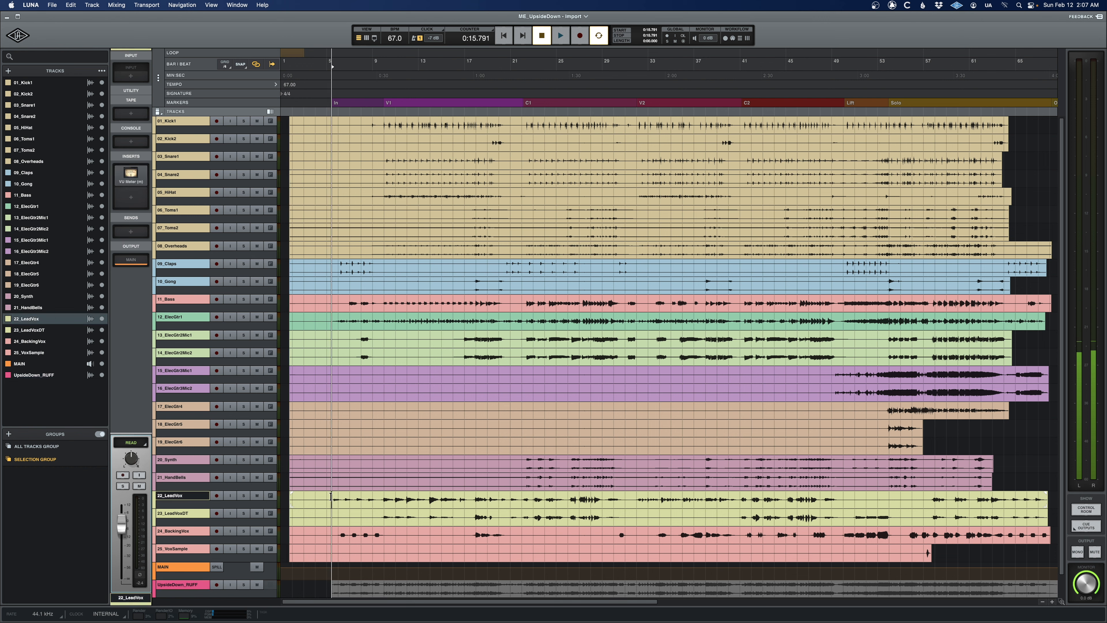
key(space)
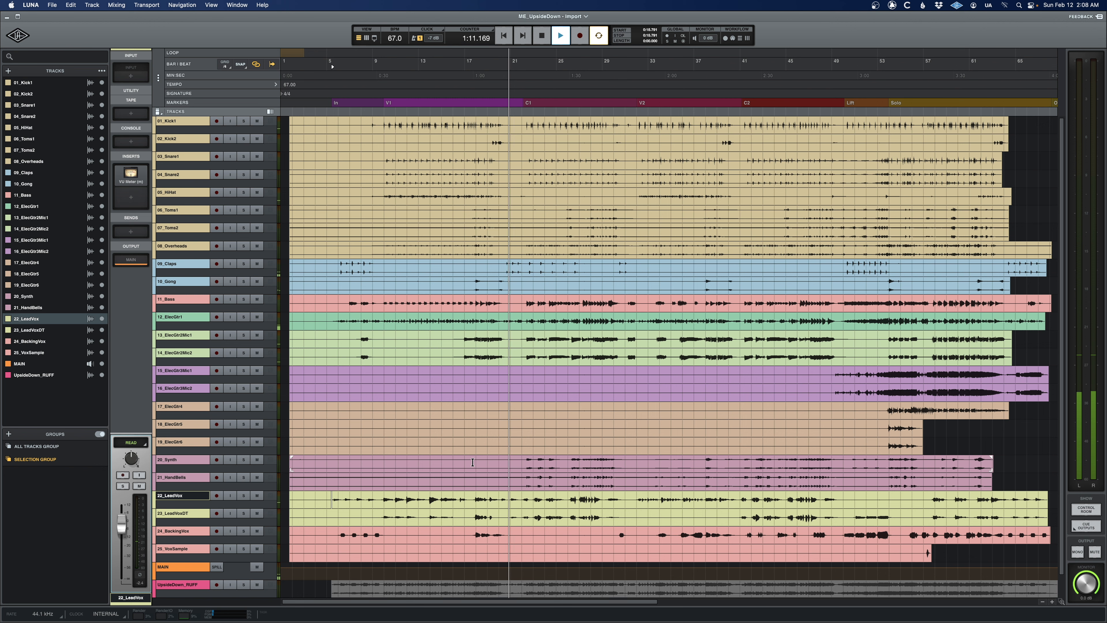
key(space)
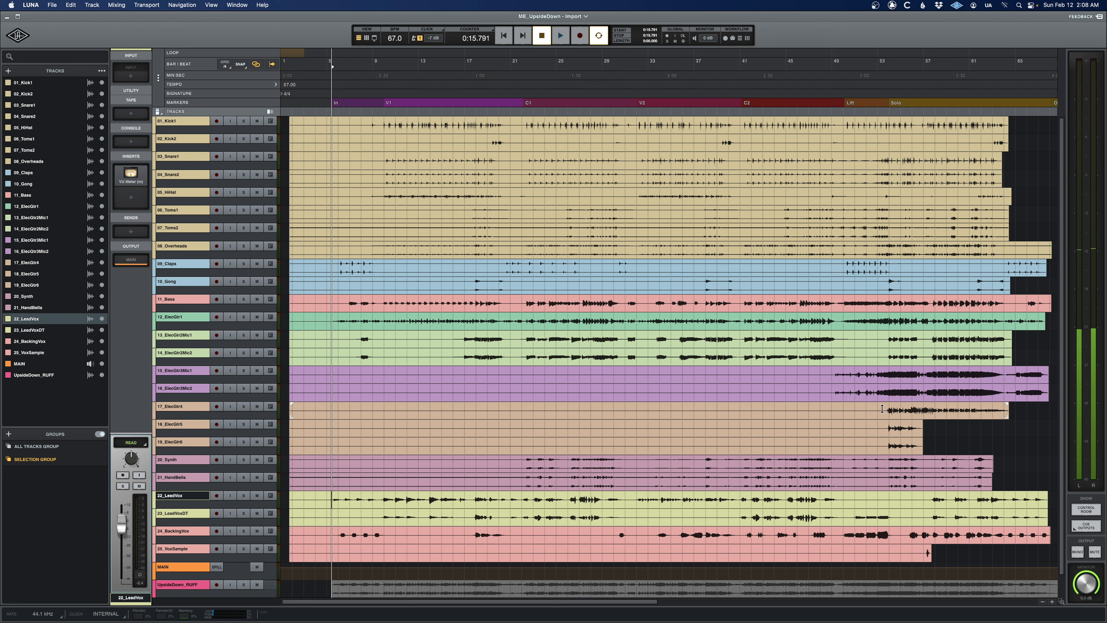
Remove the silent audio before the first notes on the ElecGtr4, ElecGtr5, ElecGtr6, ElecGtr3Mic1 and ElecGtr3Mic2 tracks
drag(883, 408, 284, 438)
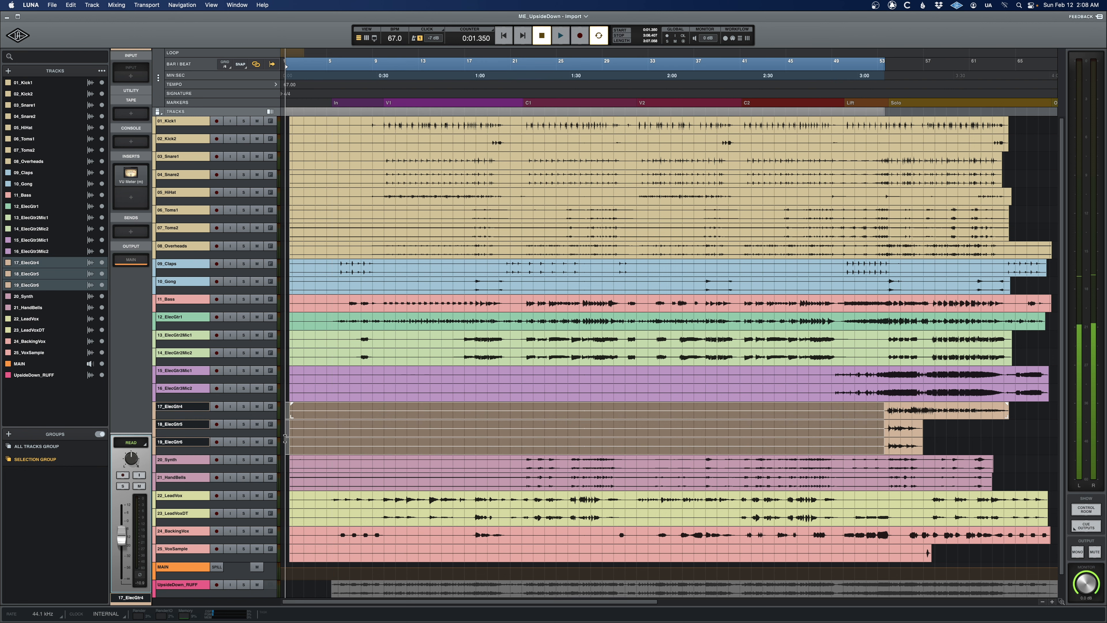
click(288, 437)
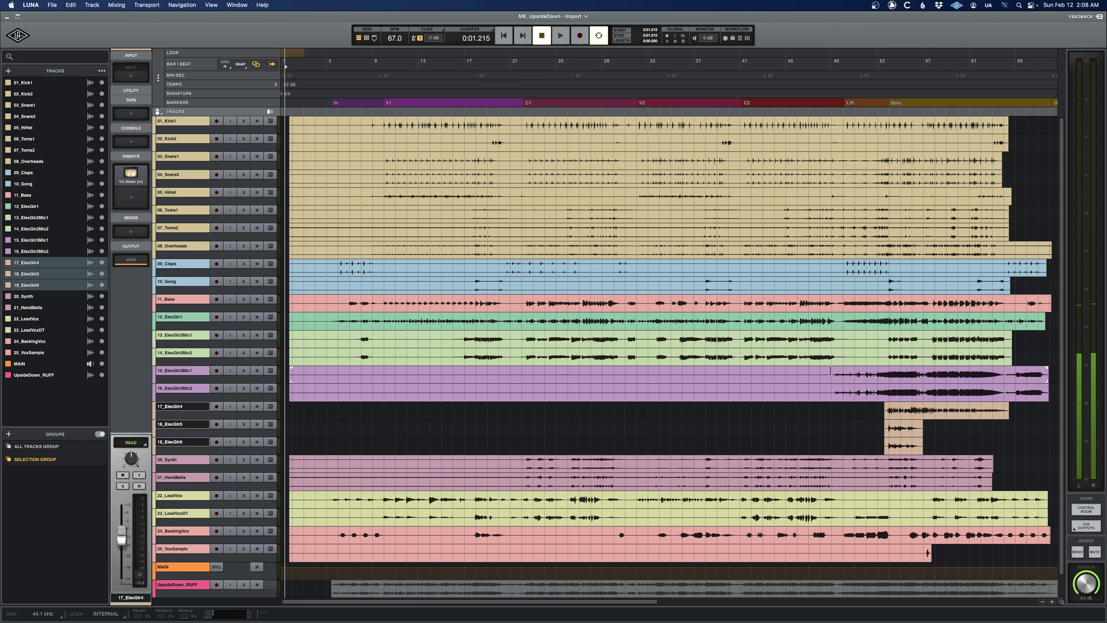
drag(829, 371, 286, 403)
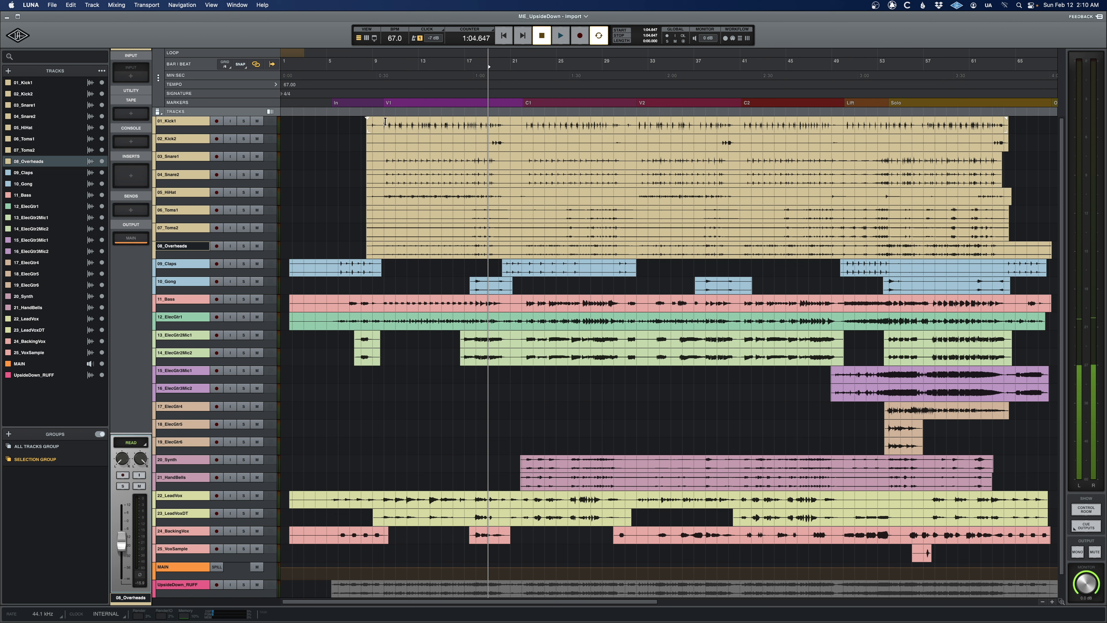
Audition the drum tracks 01_Kick1 through 08_Overheads in solo from the start of V1, then clear the solos
click(383, 122)
key(space)
drag(243, 121, 242, 248)
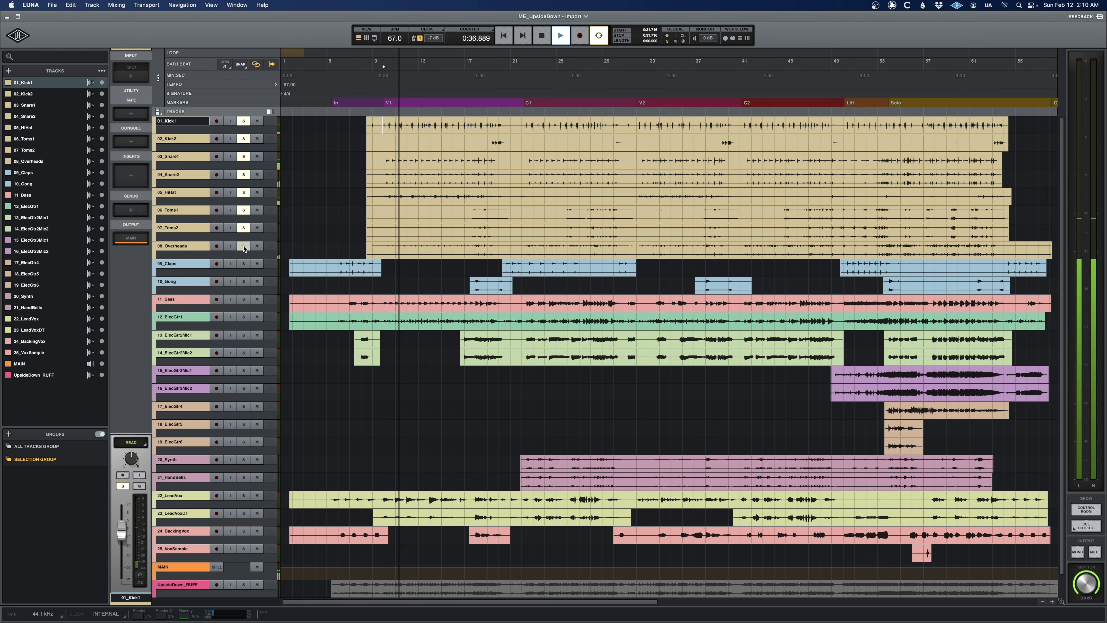
key(space)
drag(243, 248, 245, 125)
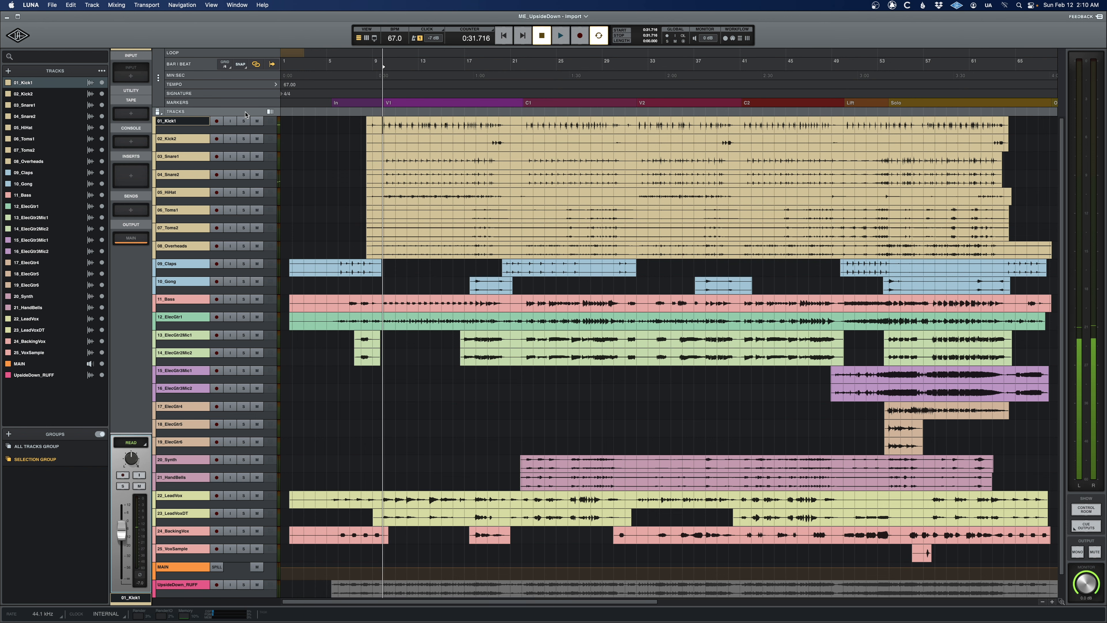
In the mixer, create a stereo bus named DrumSub with Neve Summing, placed after the 08_Overheads track
key(super+equal)
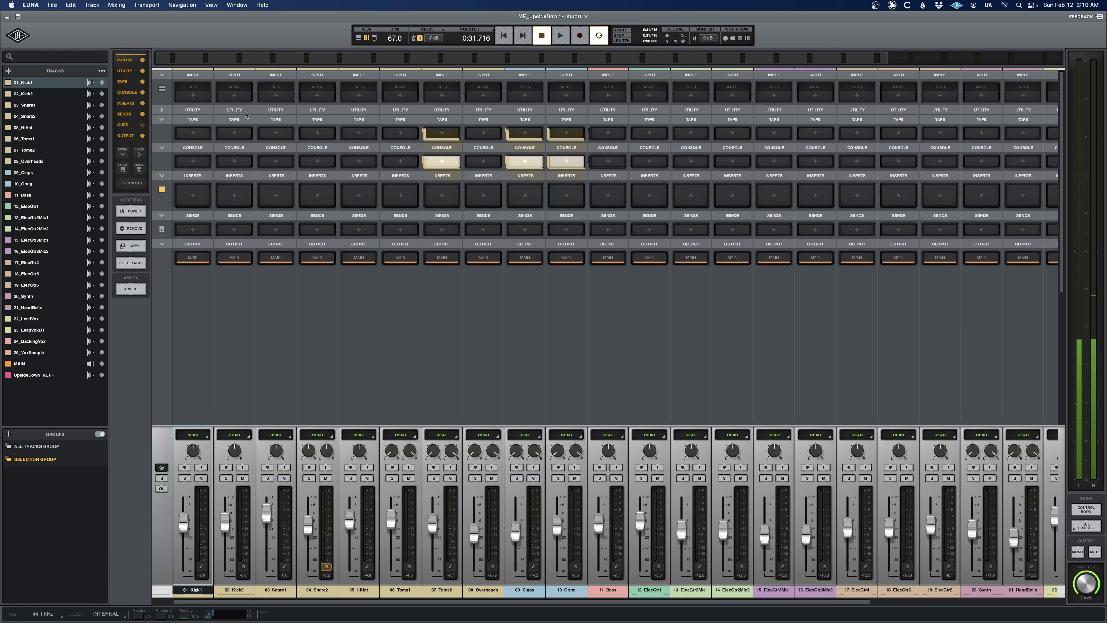
click(476, 592)
click(8, 71)
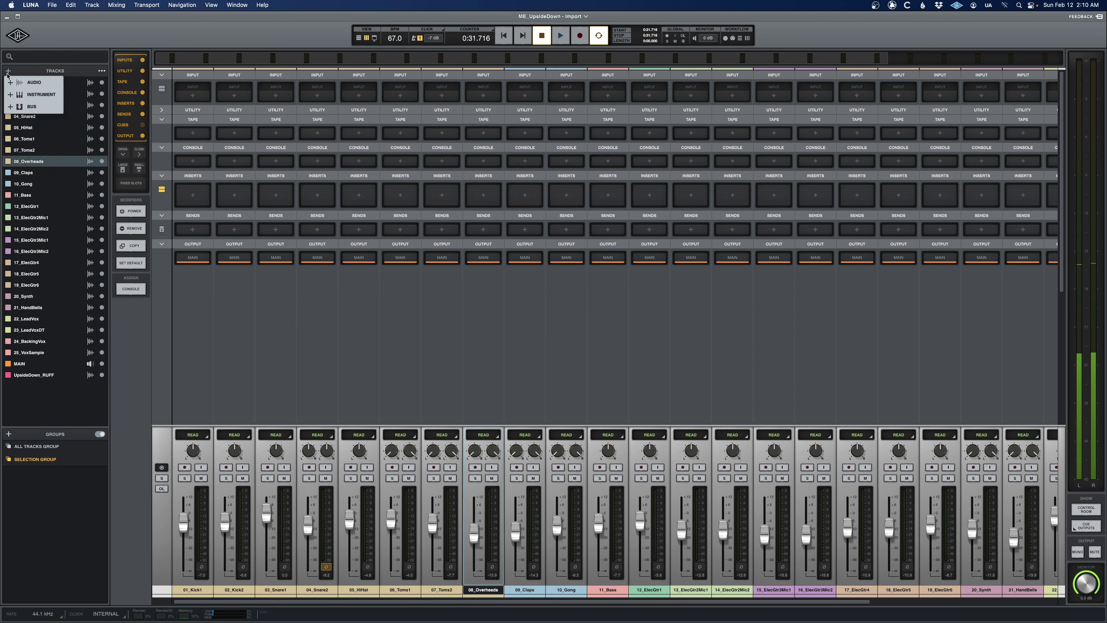
click(18, 108)
text(Dum)
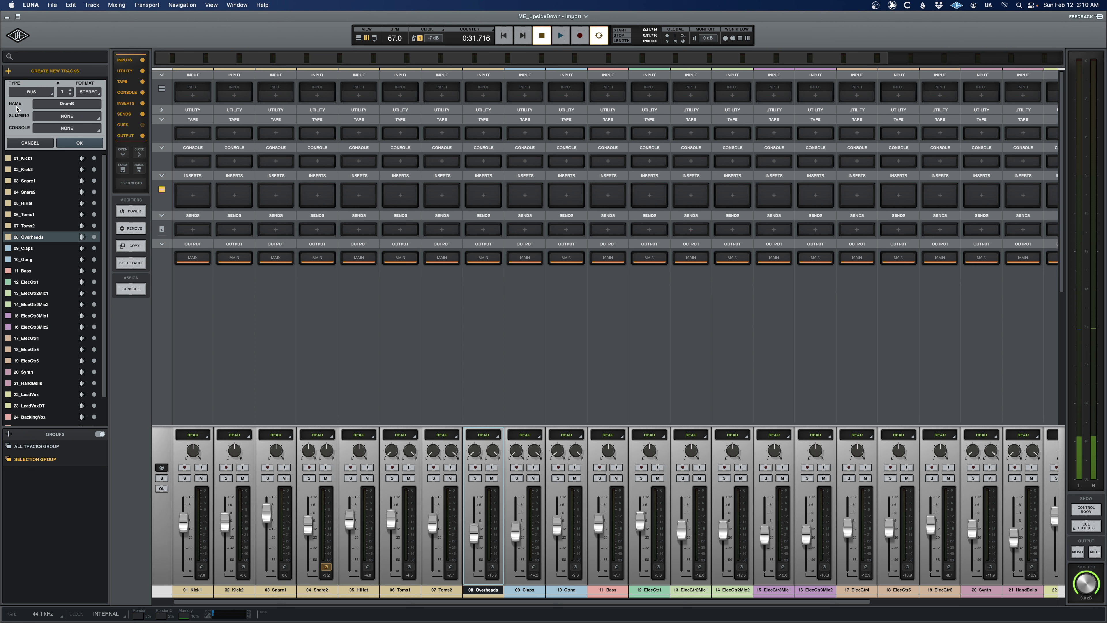
click(66, 116)
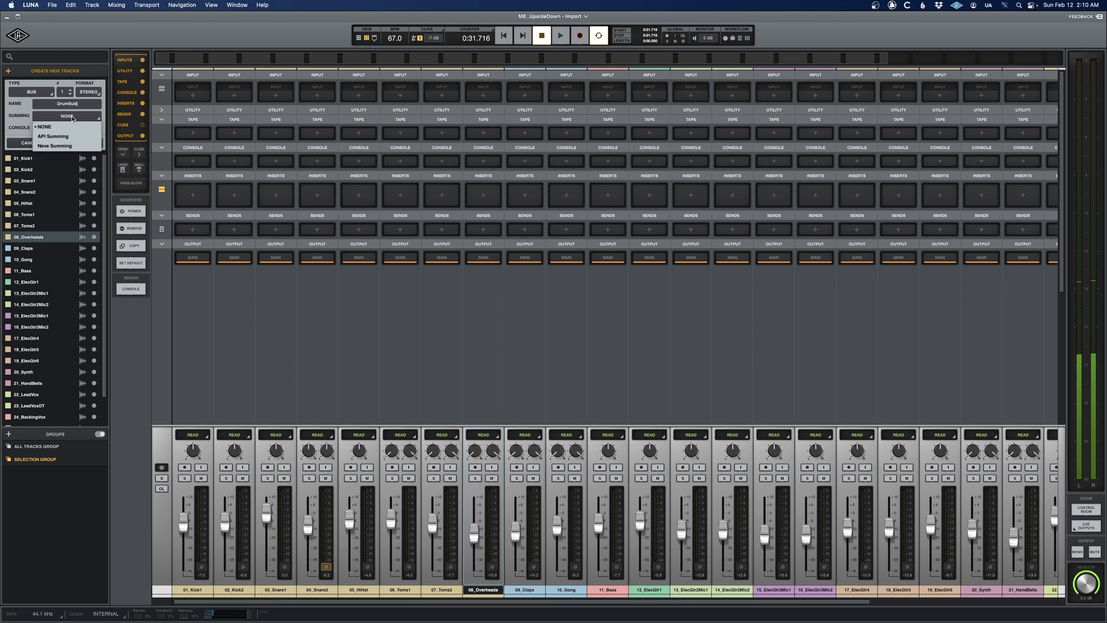
click(69, 146)
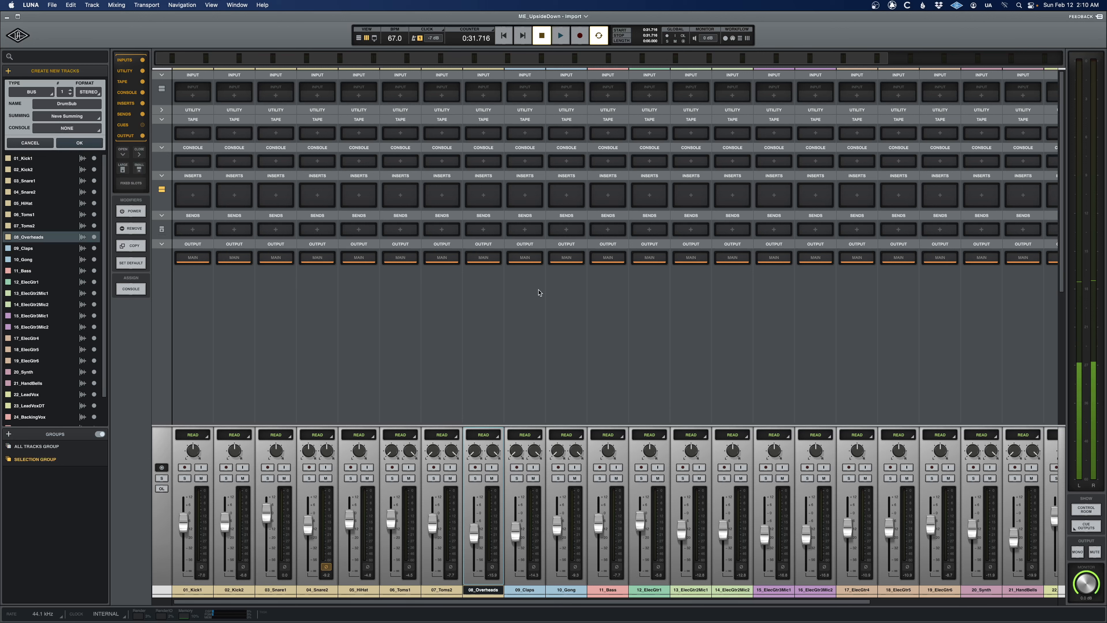
key(Return)
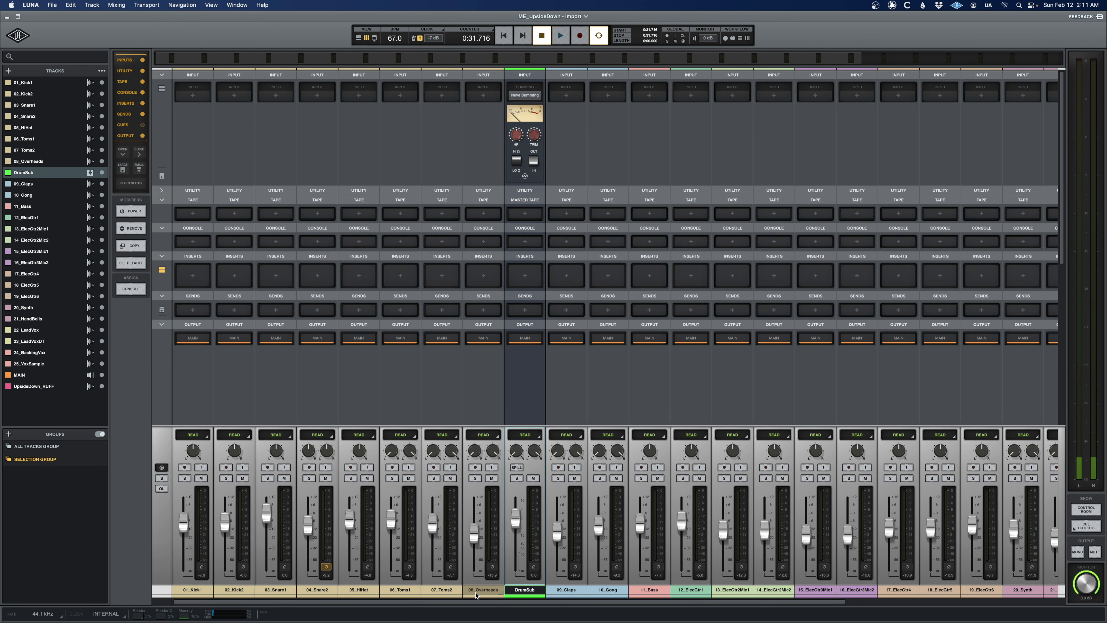
Route the outputs of all drum tracks from 01_Kick1 through 08_Overheads to the DrumSub bus
shift+click(194, 589)
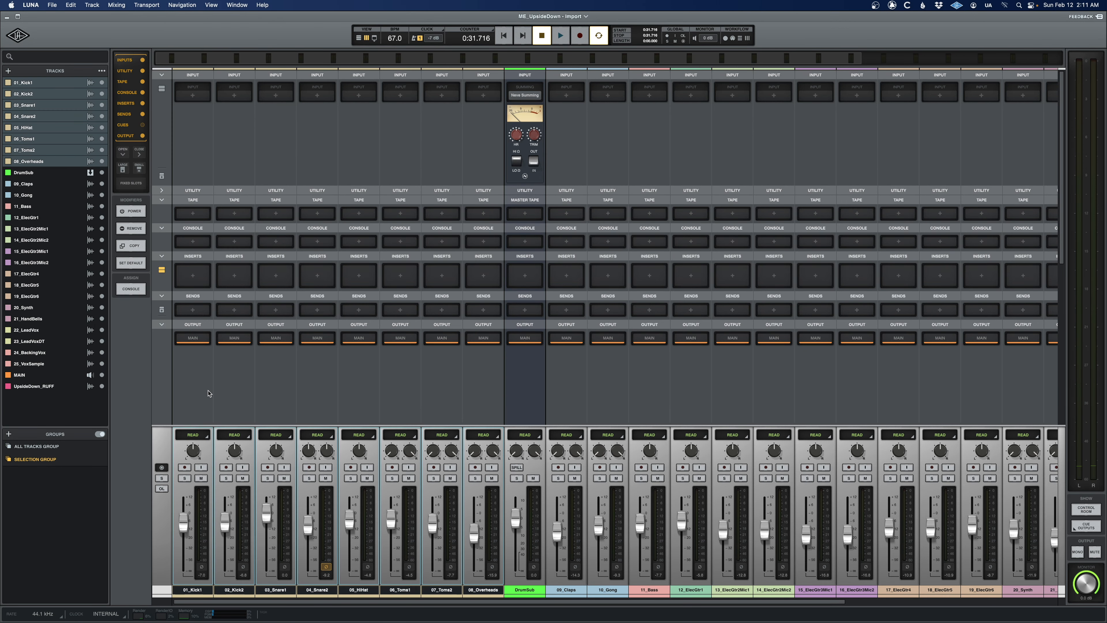
click(192, 337)
click(41, 128)
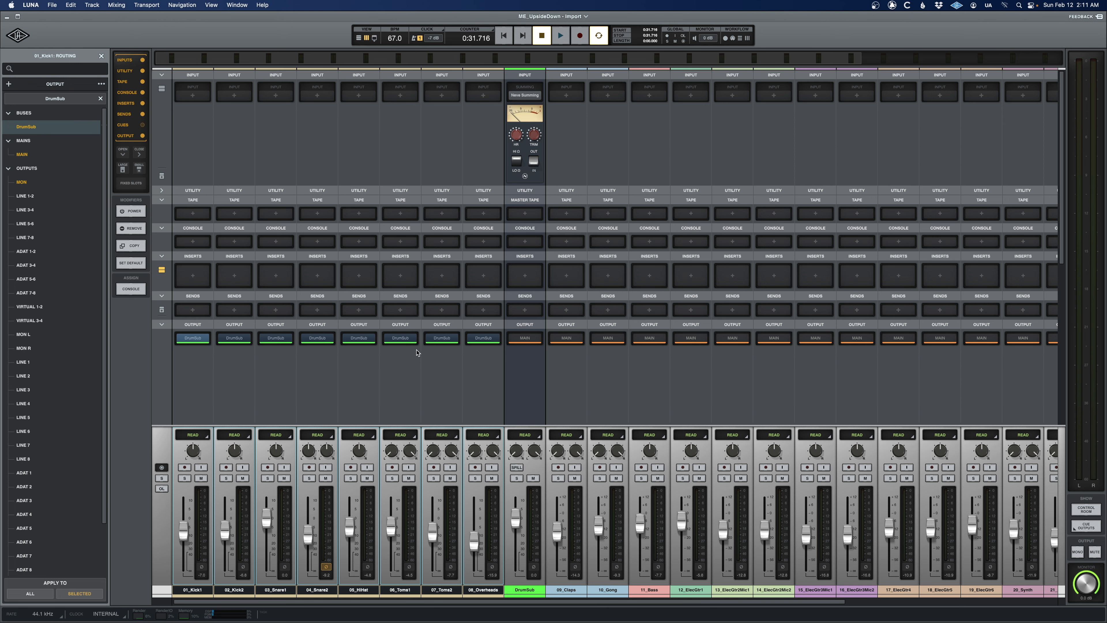
Create a stereo bus named MixBus with Neve Summing as the output of the 25_VoxSample track
click(997, 602)
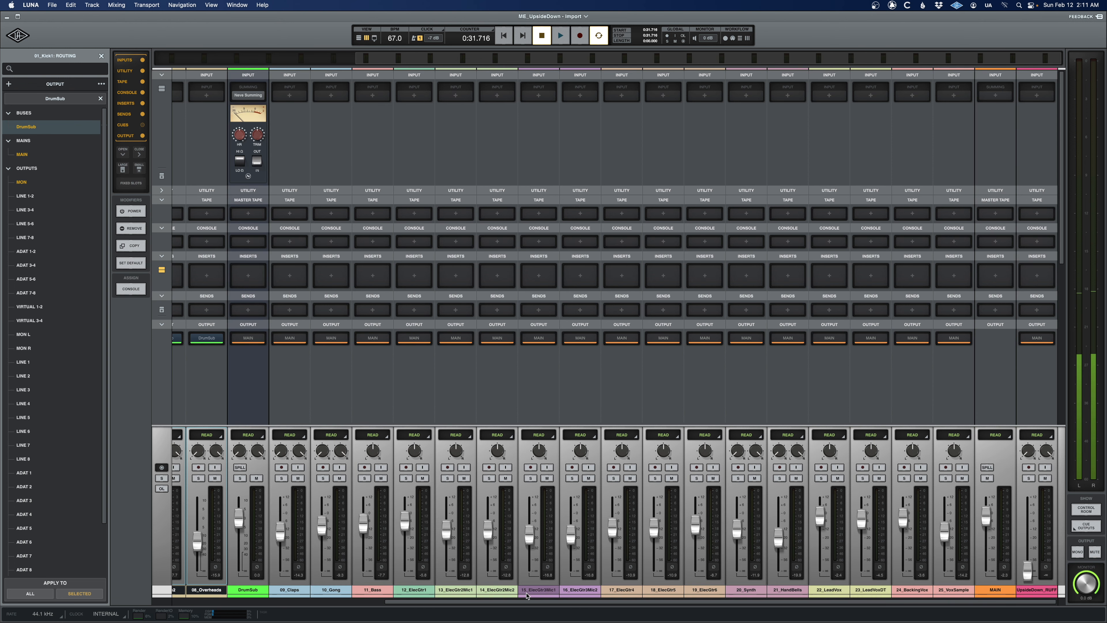
click(953, 338)
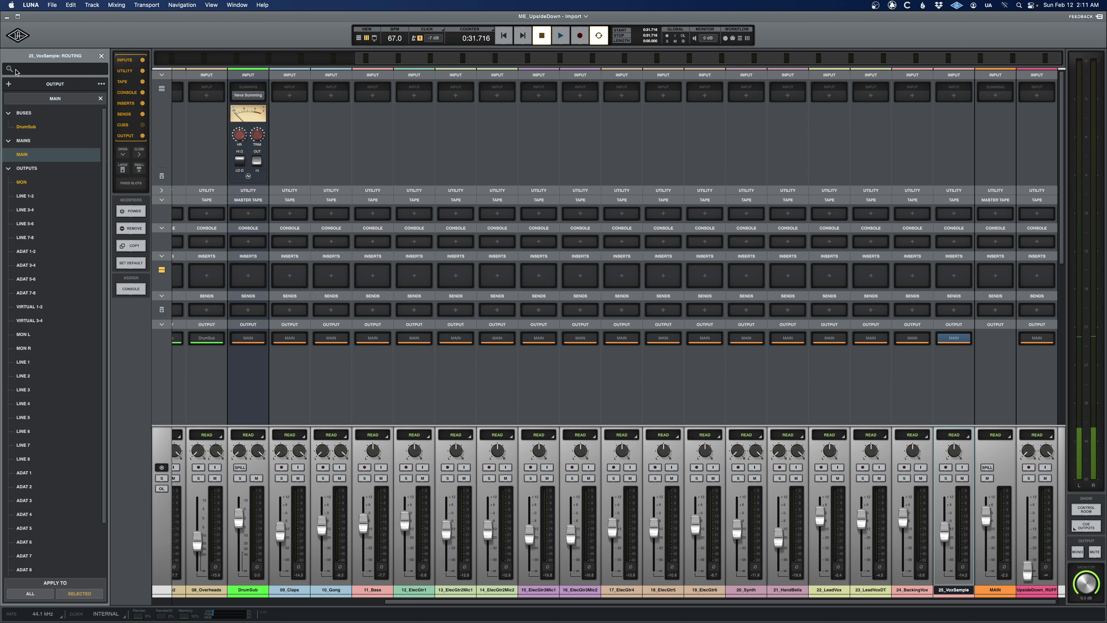
click(8, 85)
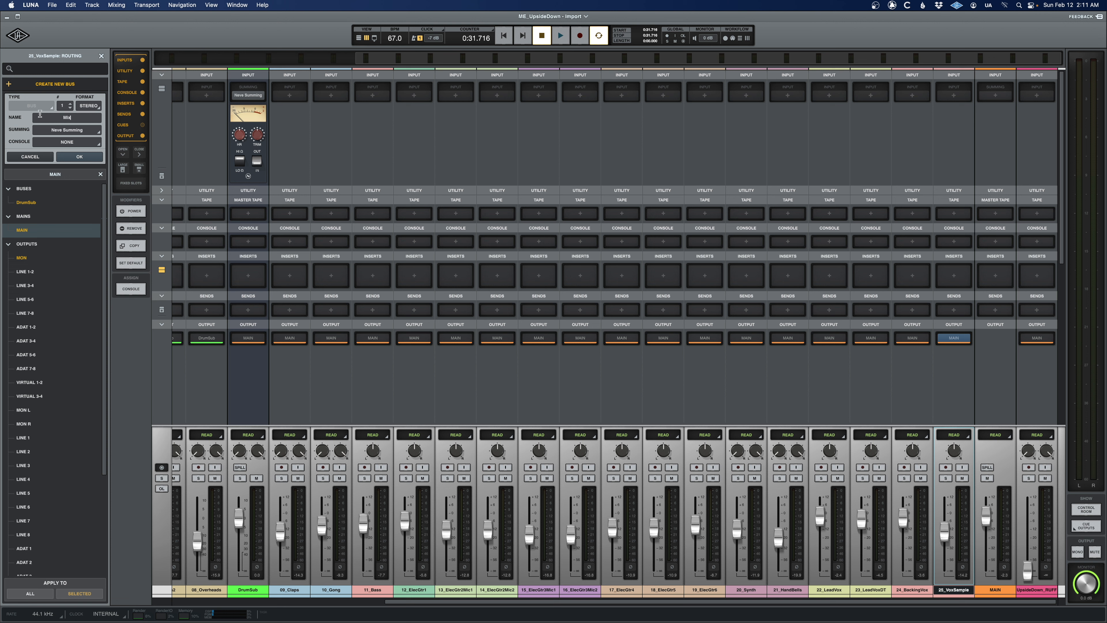
key(Return)
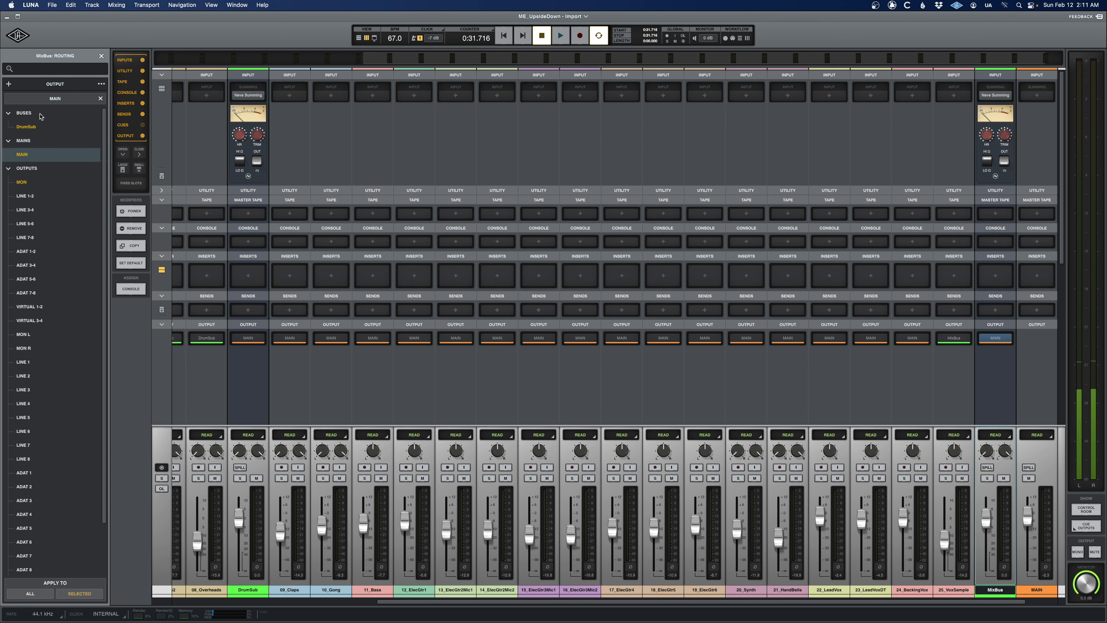
Route the outputs of all channels from DrumSub through 25_VoxSample to the MixBus bus
click(954, 589)
scroll(954, 589, left, 5)
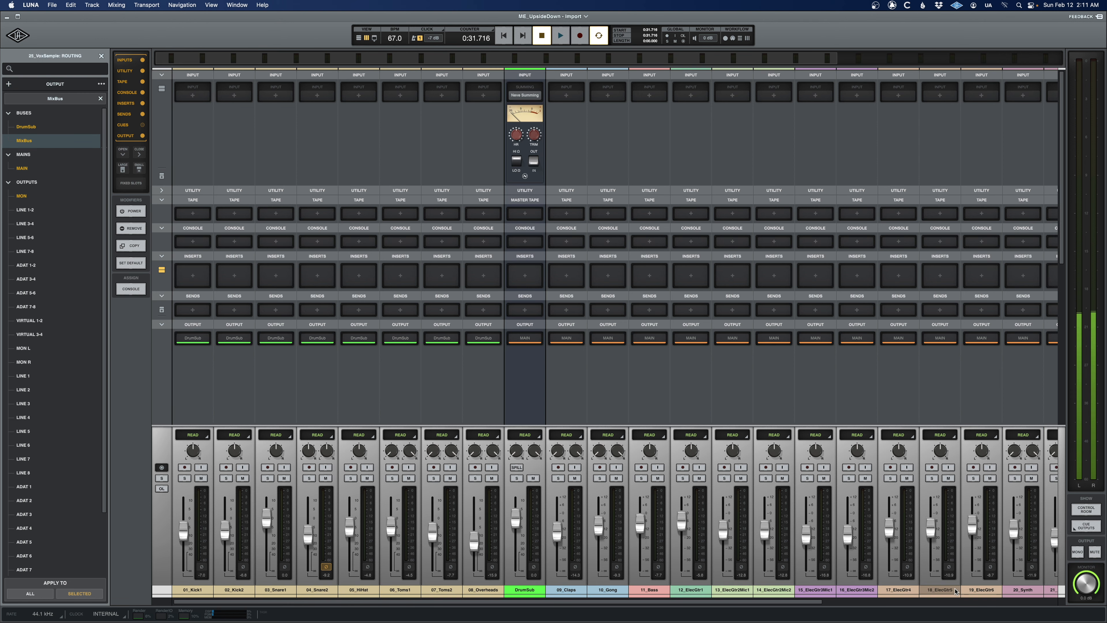
shift+click(525, 589)
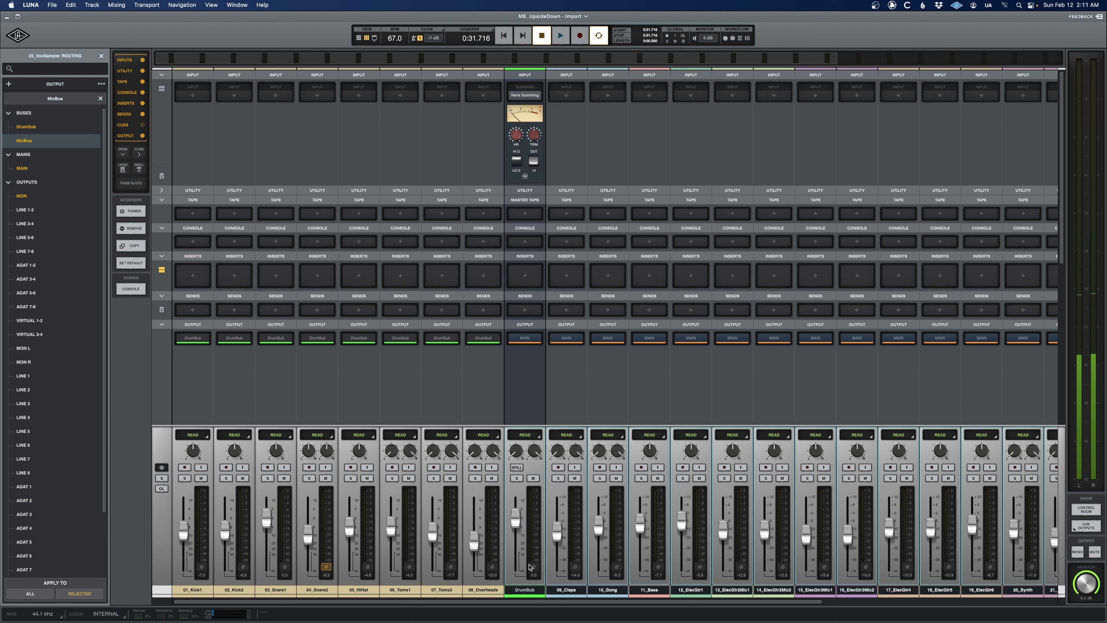
click(521, 336)
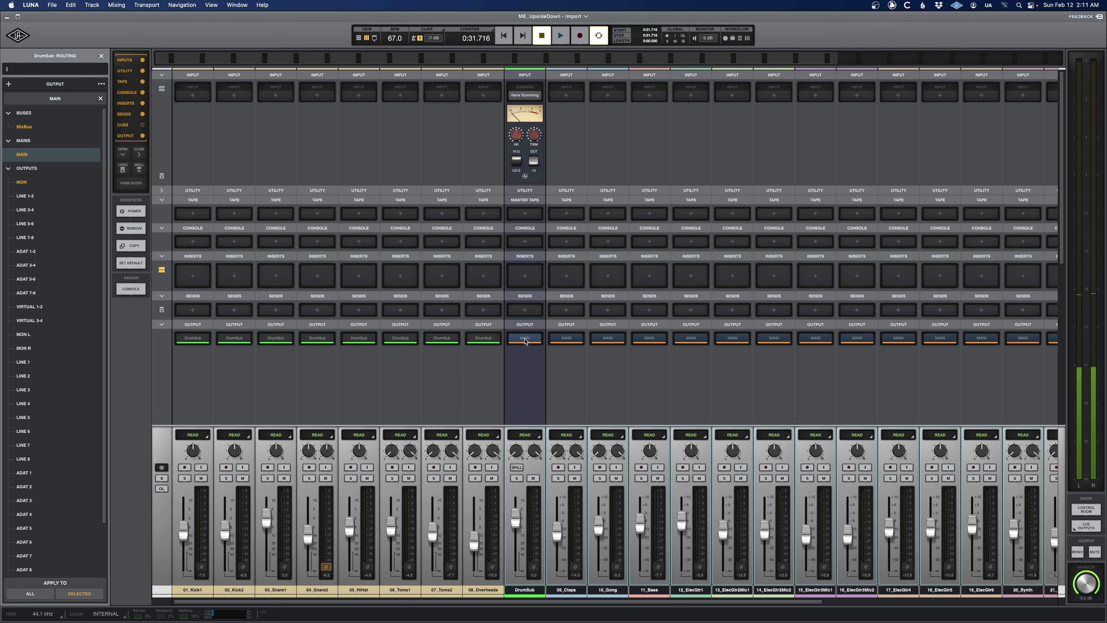
click(25, 128)
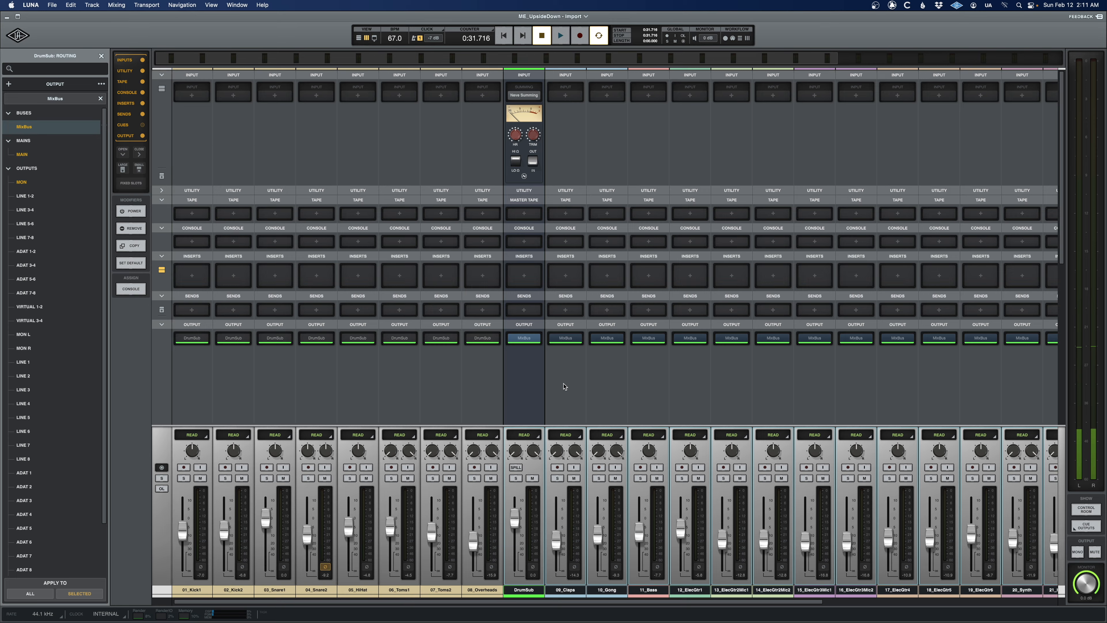
Change the MixBus channel's colour to red
scroll(564, 387, right, 10)
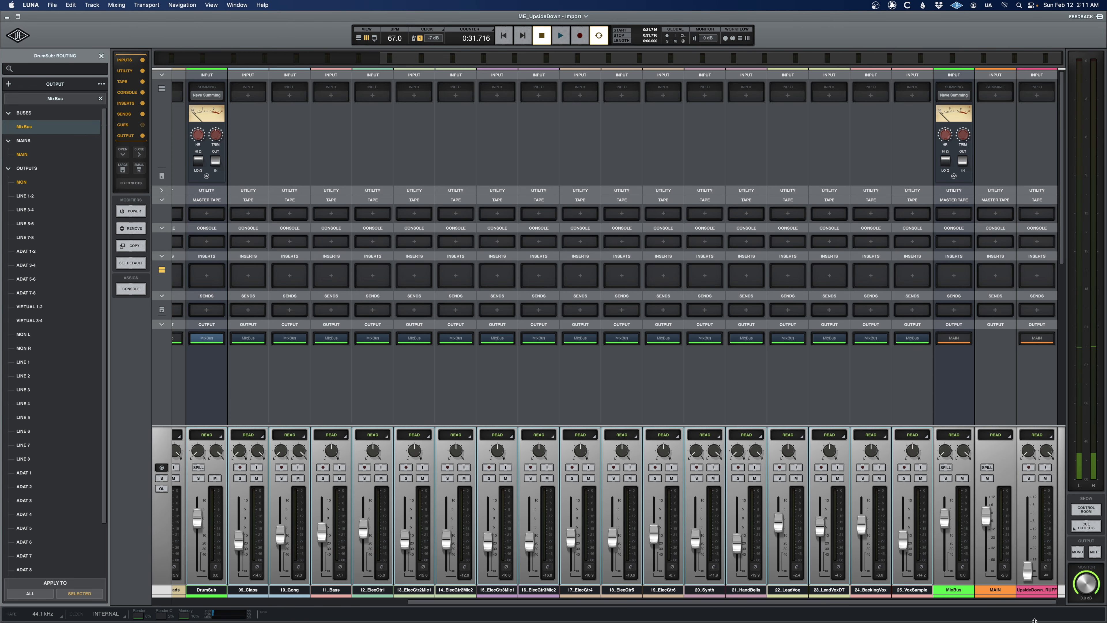
click(953, 591)
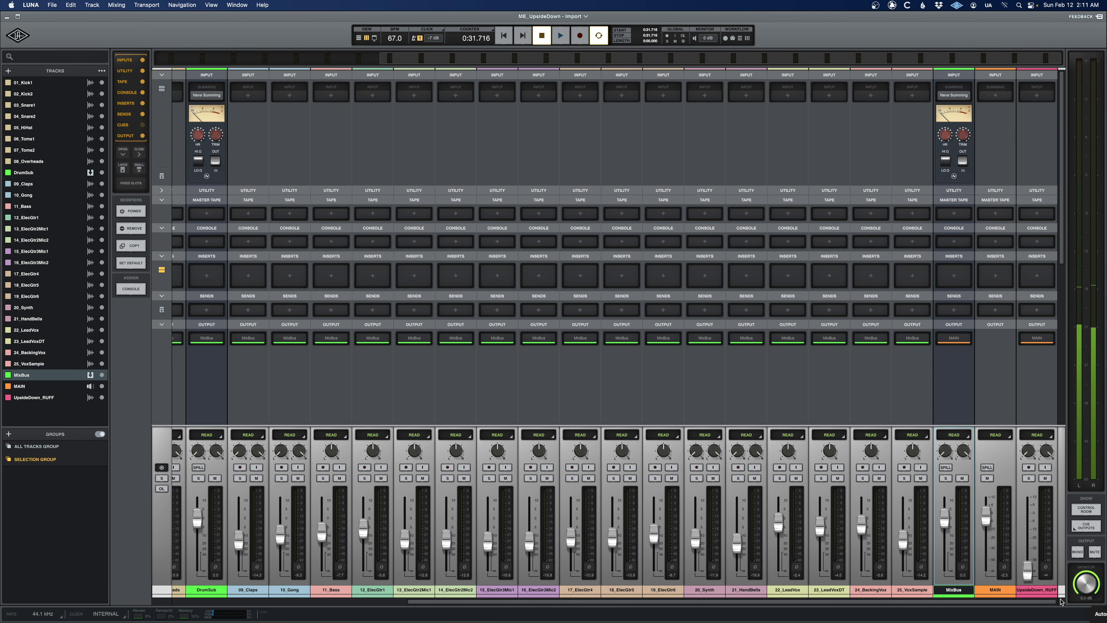
click(952, 596)
Create a stereo bus named BassSub with Neve Summing, placed after the 11_Bass track
scroll(649, 479, left, 10)
click(650, 590)
click(8, 70)
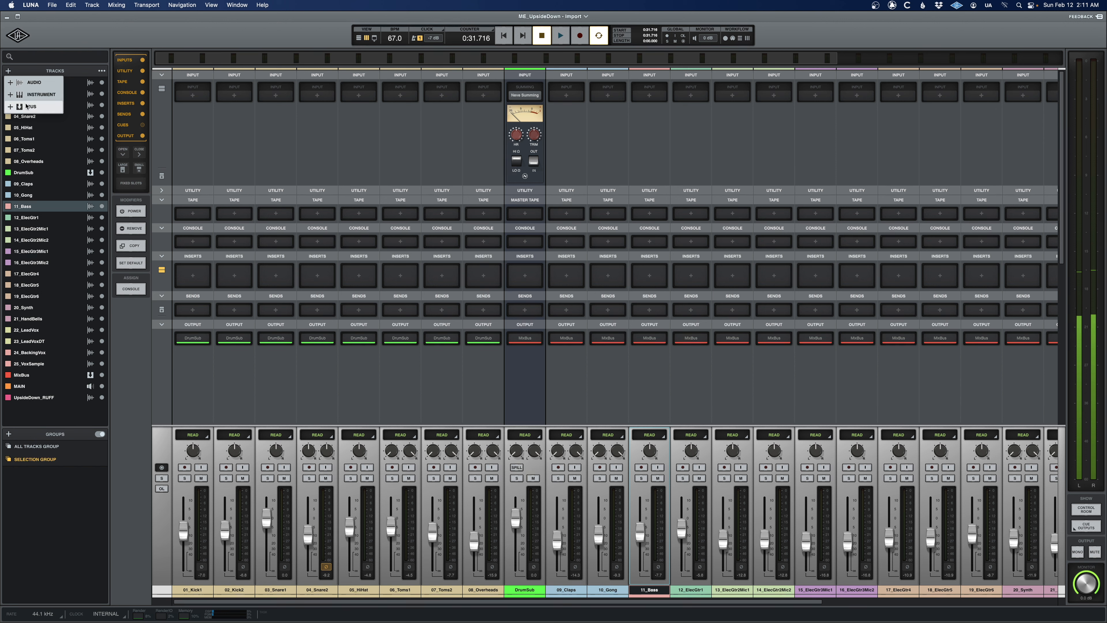
click(29, 108)
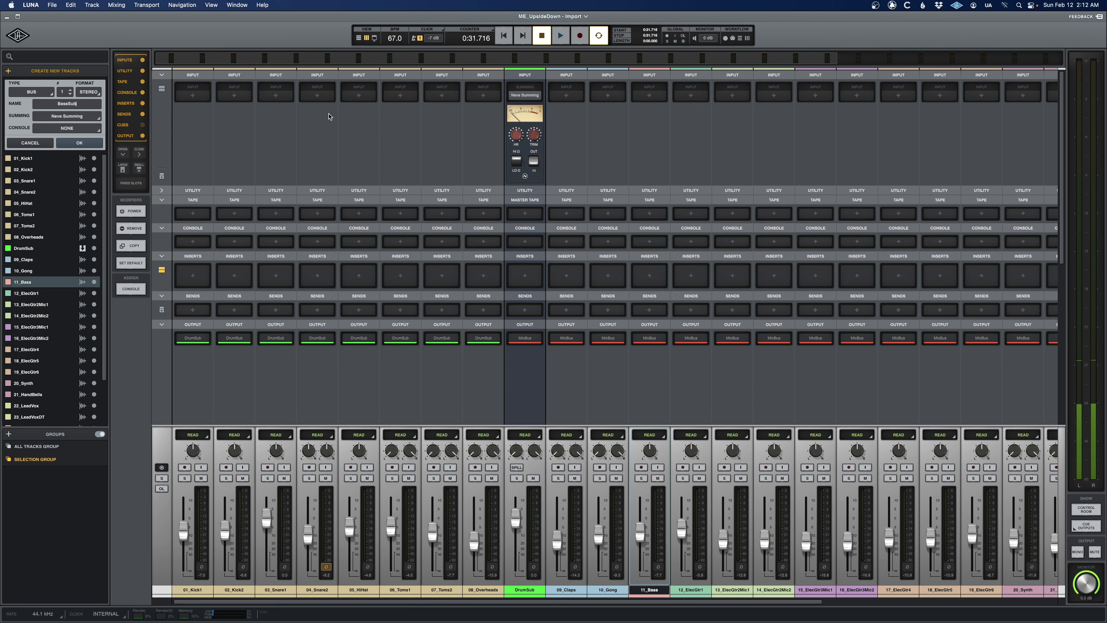
key(Return)
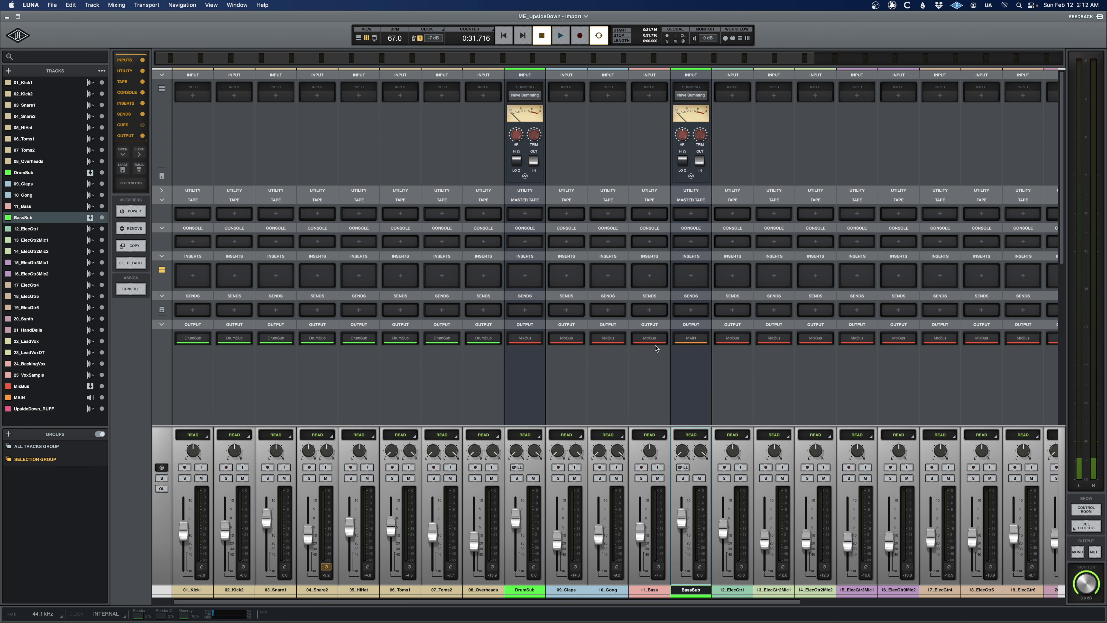
Route the BassSub bus to MixBus and the 11_Bass track to BassSub
click(693, 339)
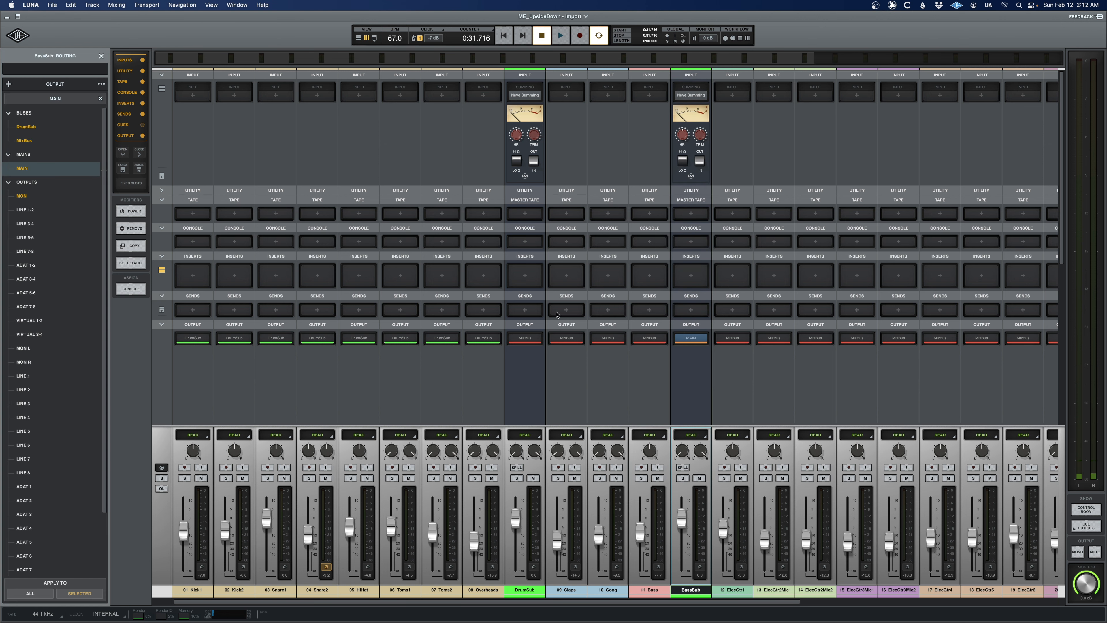
click(36, 141)
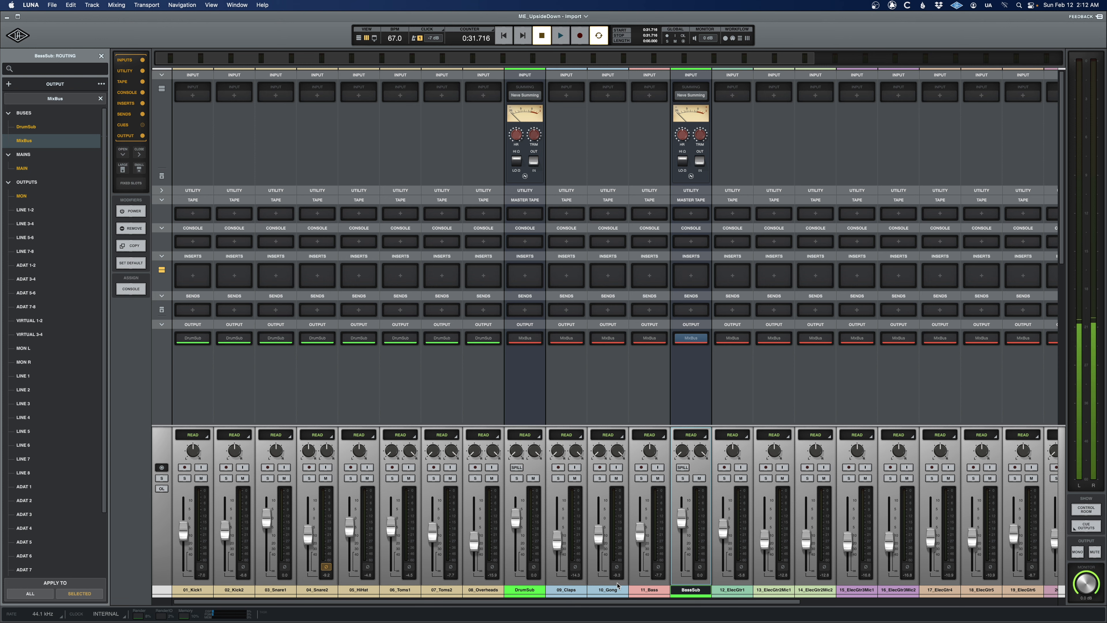
click(649, 589)
click(31, 140)
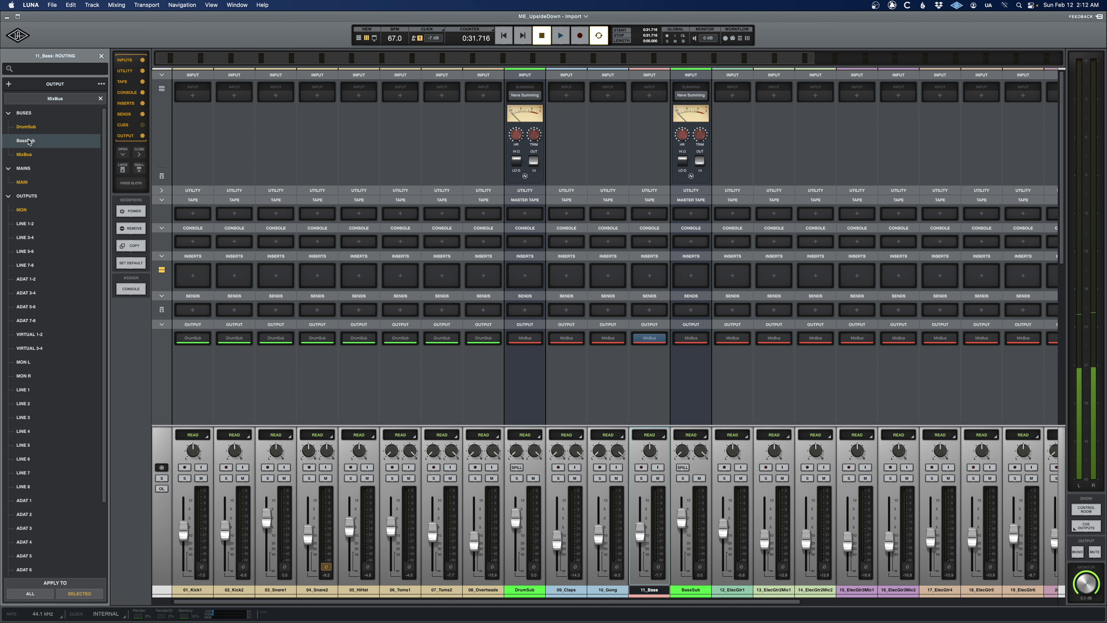
Play the song from about 0:58 in the timeline and solo the 12_ElecGtr1 track to hear it alone
click(732, 589)
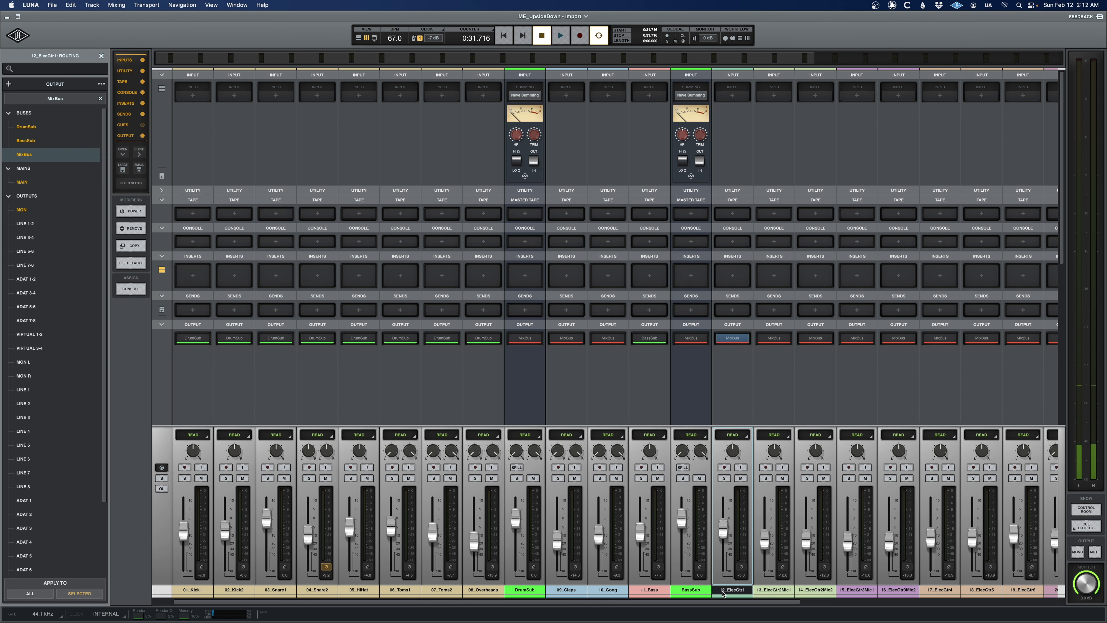
scroll(478, 492, right, 8)
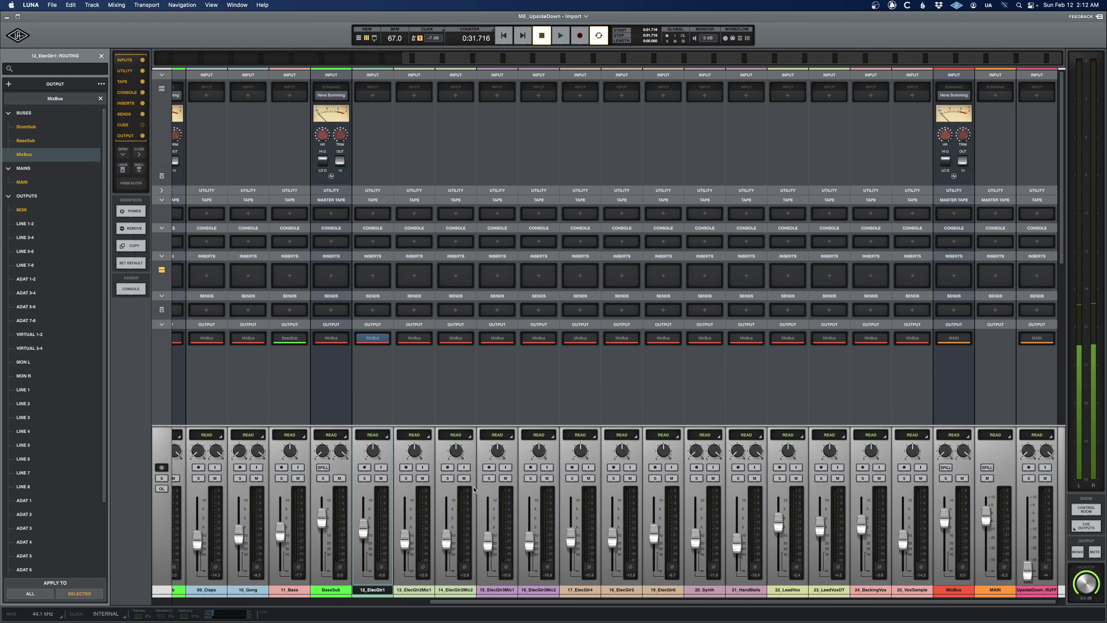
key(super+equal)
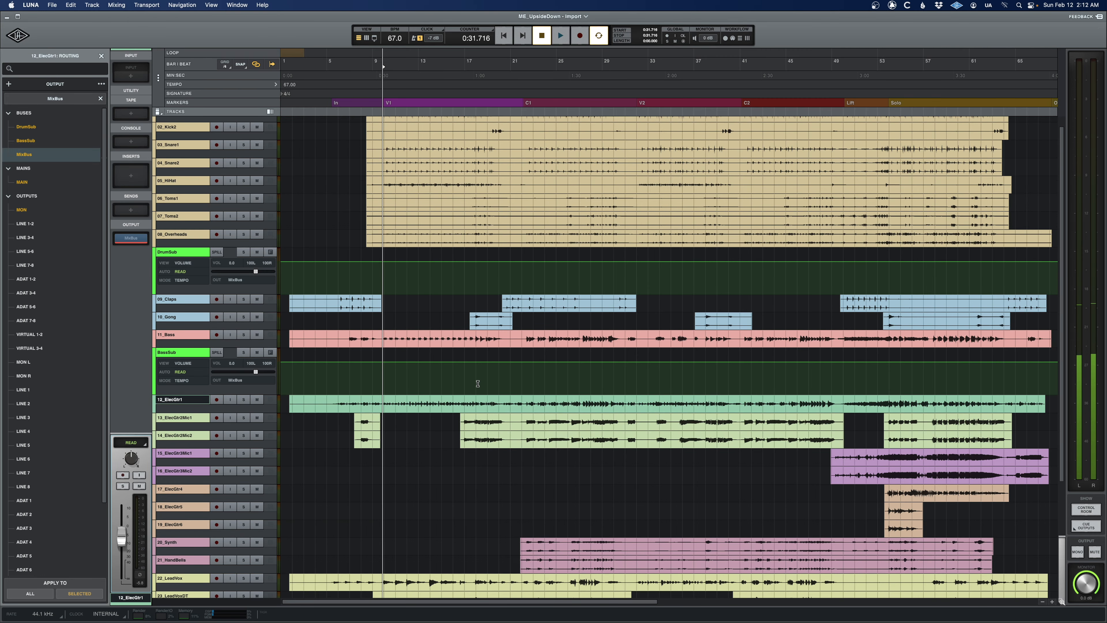
click(466, 380)
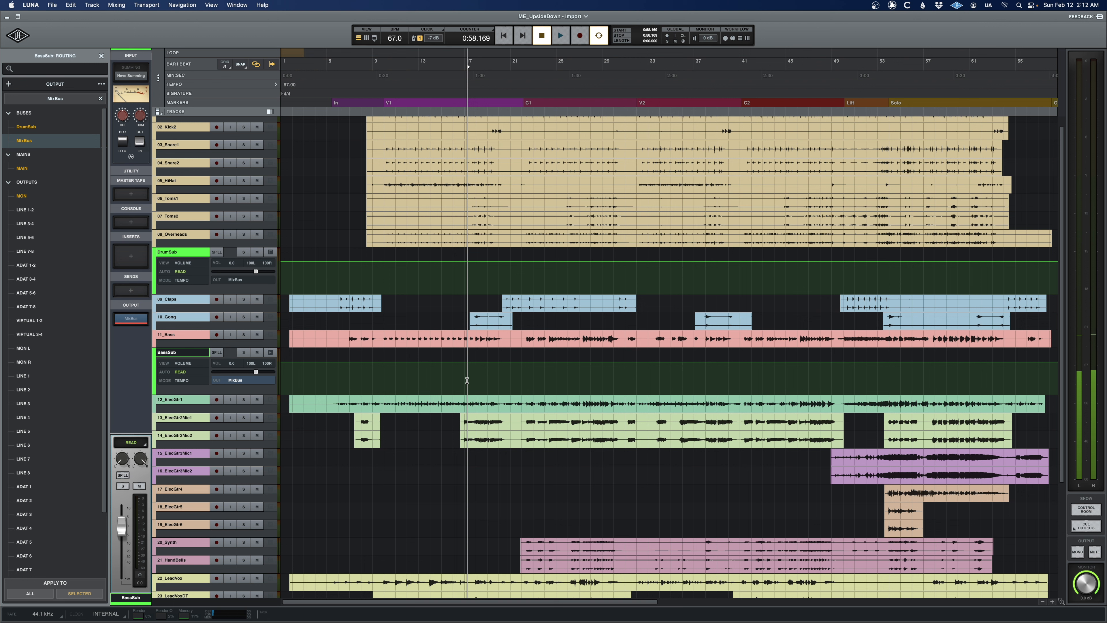
key(space)
click(243, 399)
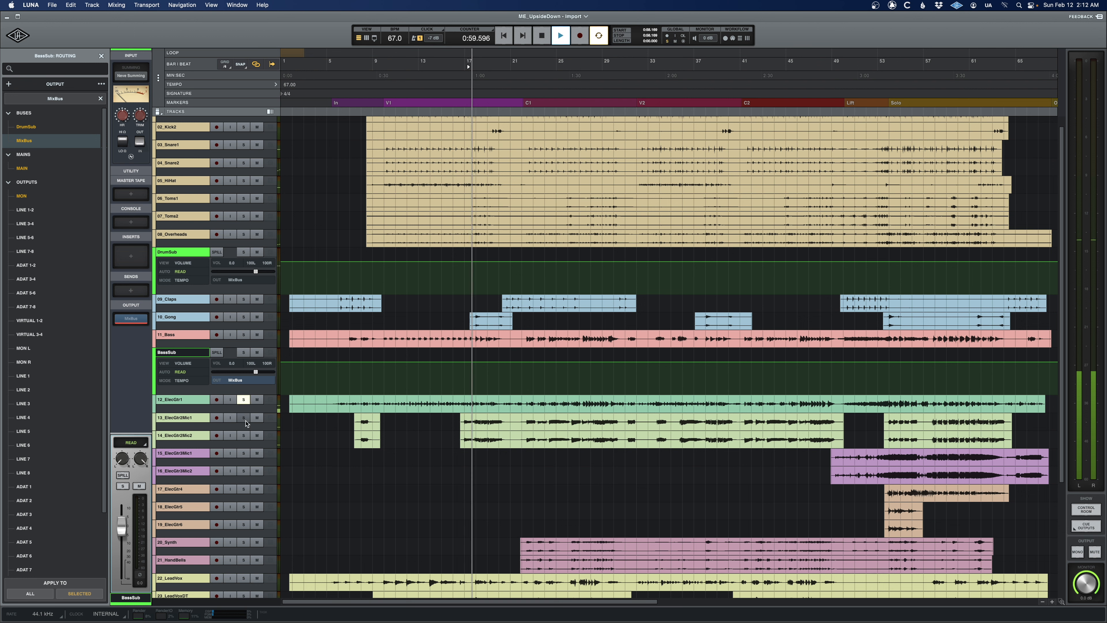
Switch the solo to 13_ElecGtr2Mic1, listen from about 1:23, then clear the solo and stop playback
click(243, 421)
click(244, 400)
click(548, 422)
click(243, 418)
key(space)
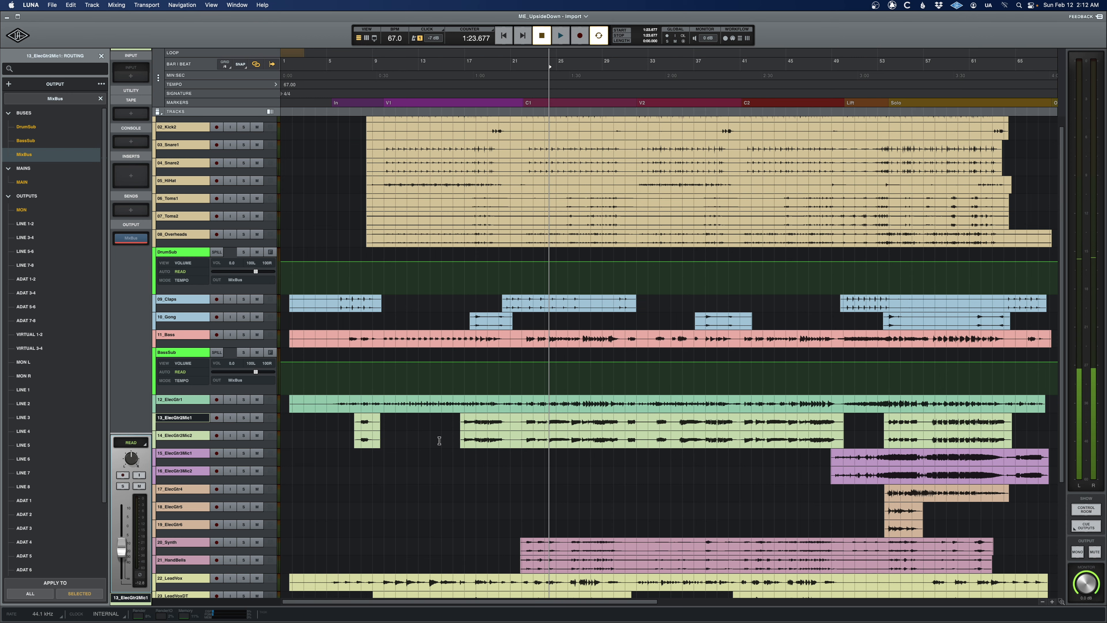
Create a stereo bus named EGtrSub with Neve Summing from the 19_ElecGtr6 channel's output
key(super+equal)
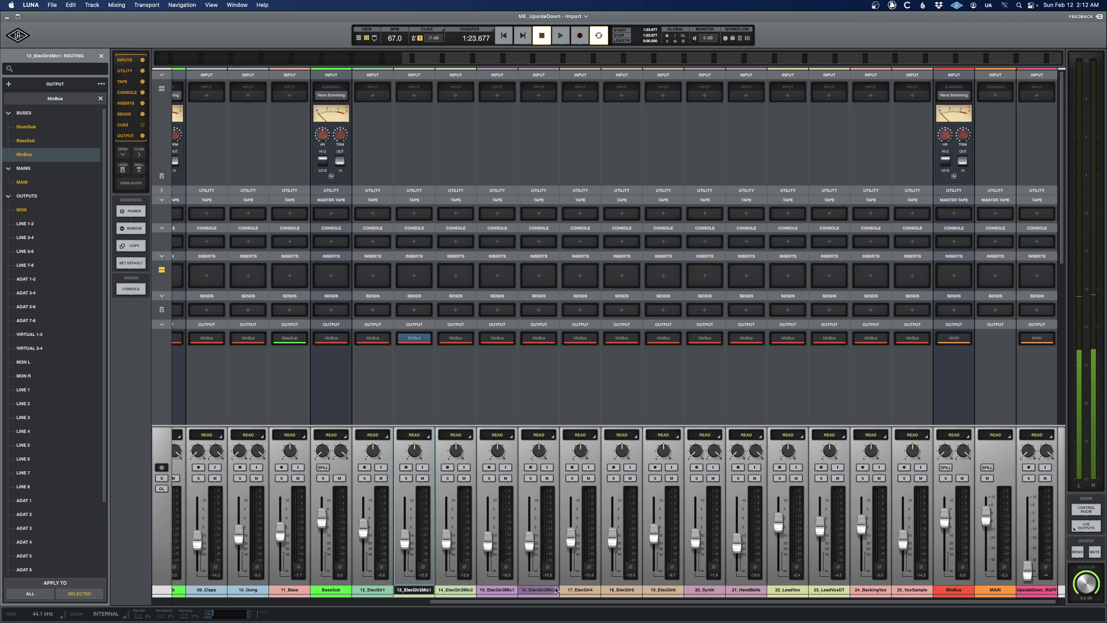
click(657, 590)
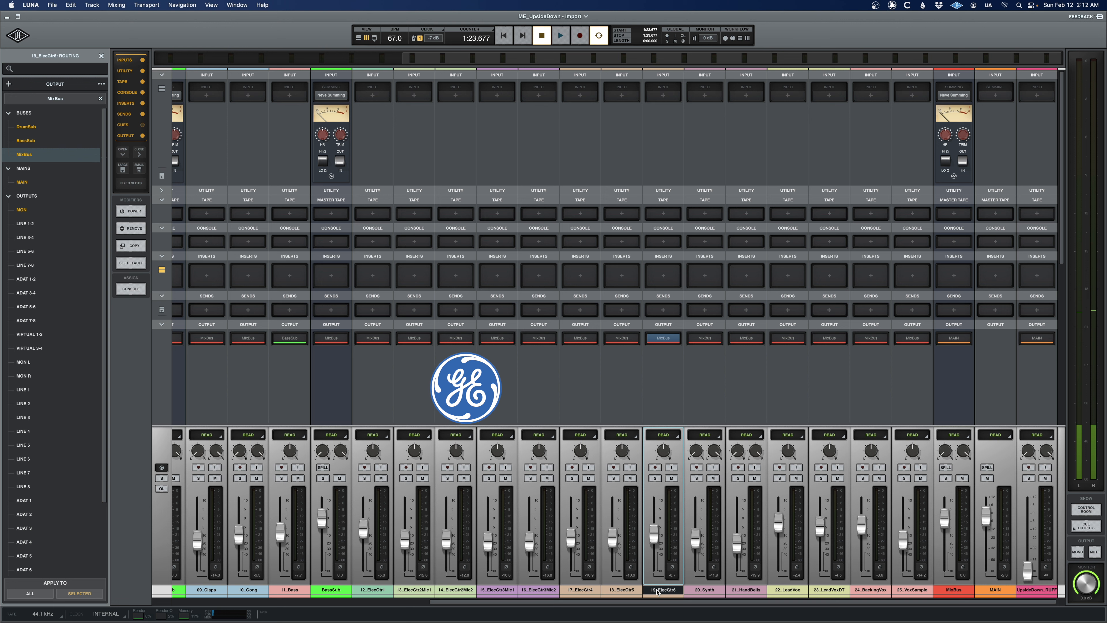
click(8, 83)
text(E)
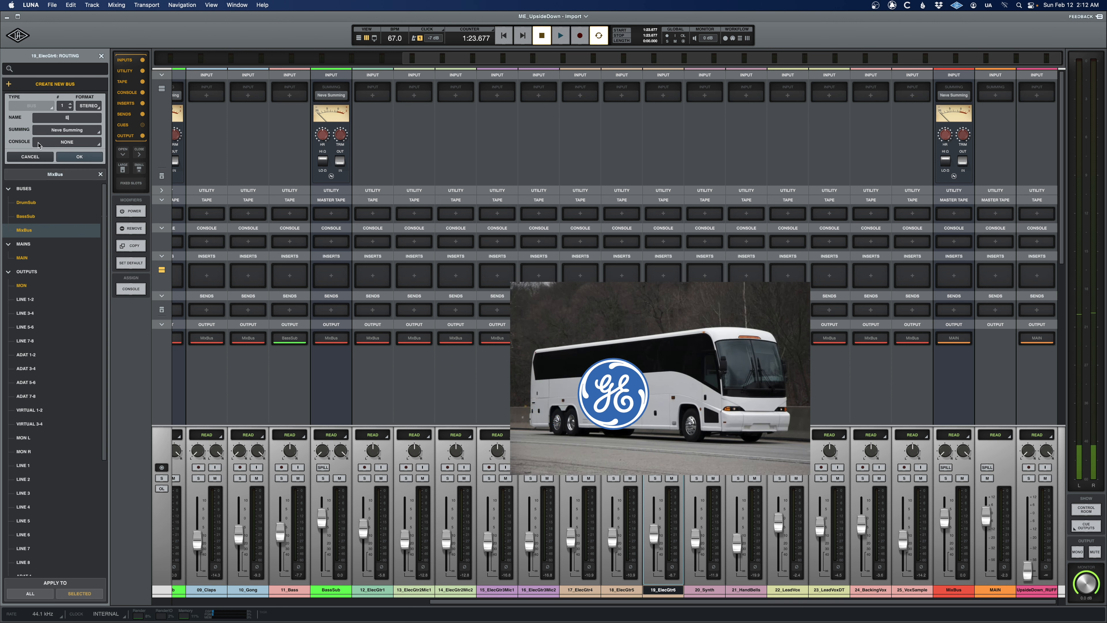
text(Qtrs)
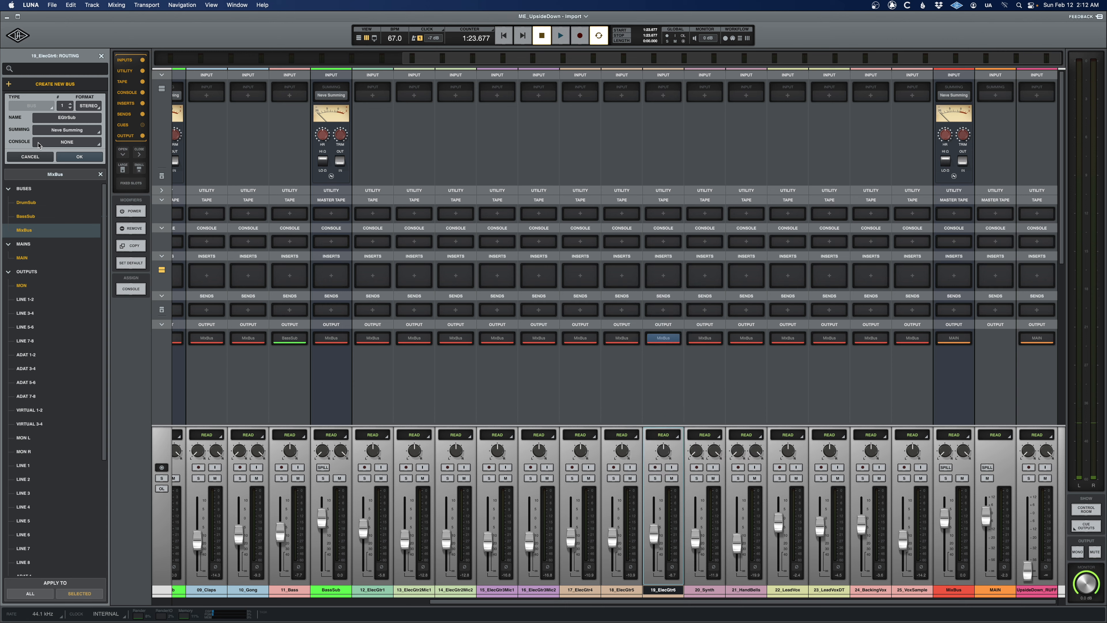
click(79, 156)
Route all channels from 12_ElecGtr1 through 19_ElecGtr6 to EGtrSub, and the EGtrSub bus to MixBus
click(651, 544)
shift+click(373, 590)
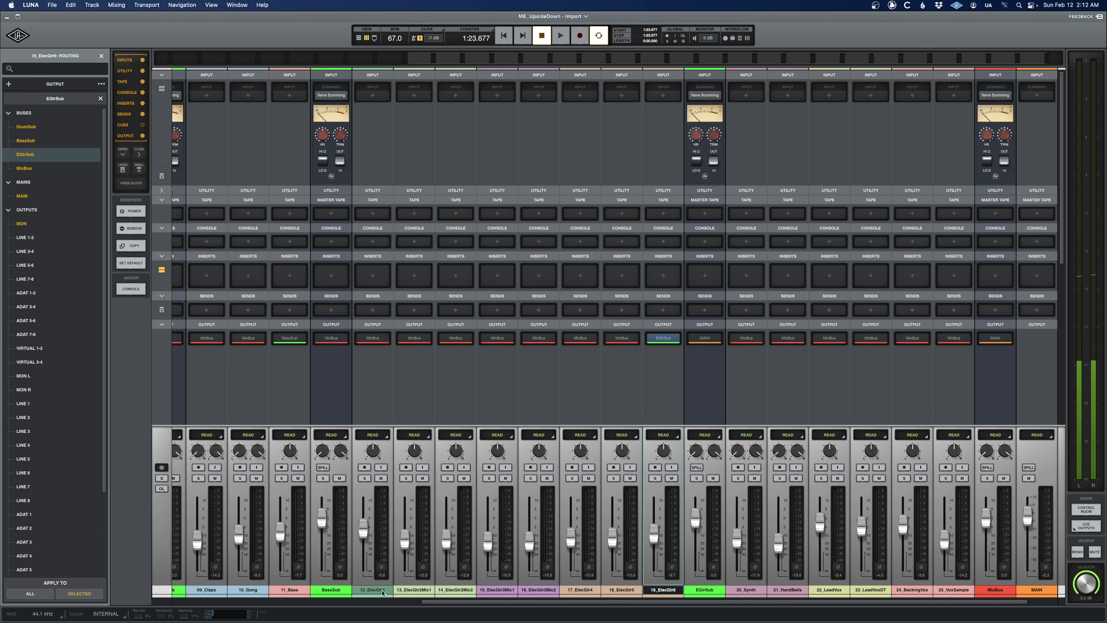
click(378, 341)
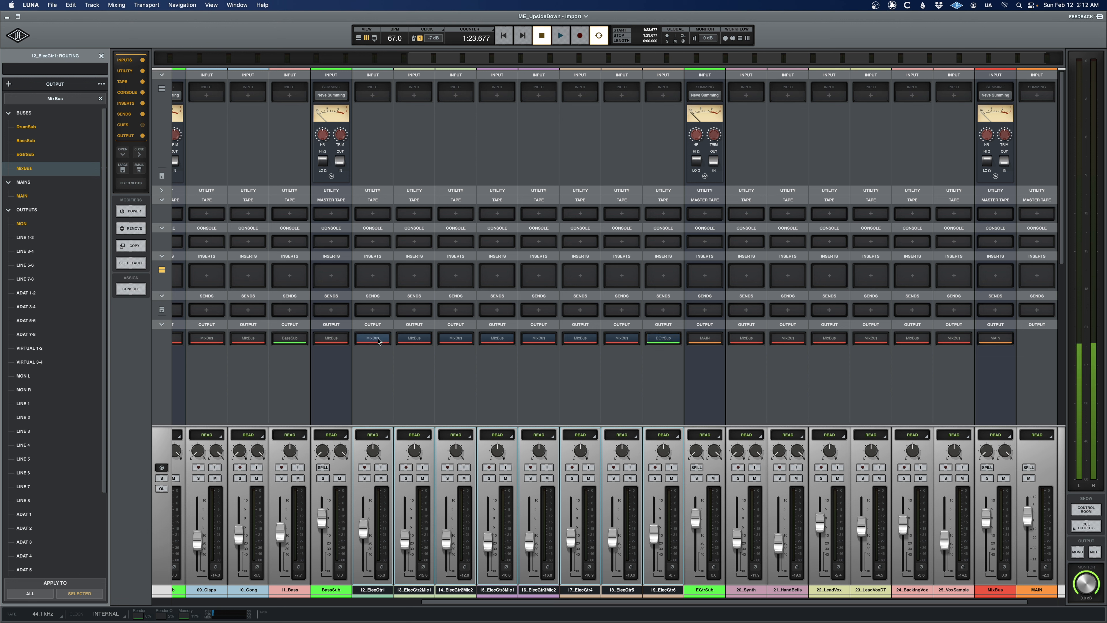
click(30, 156)
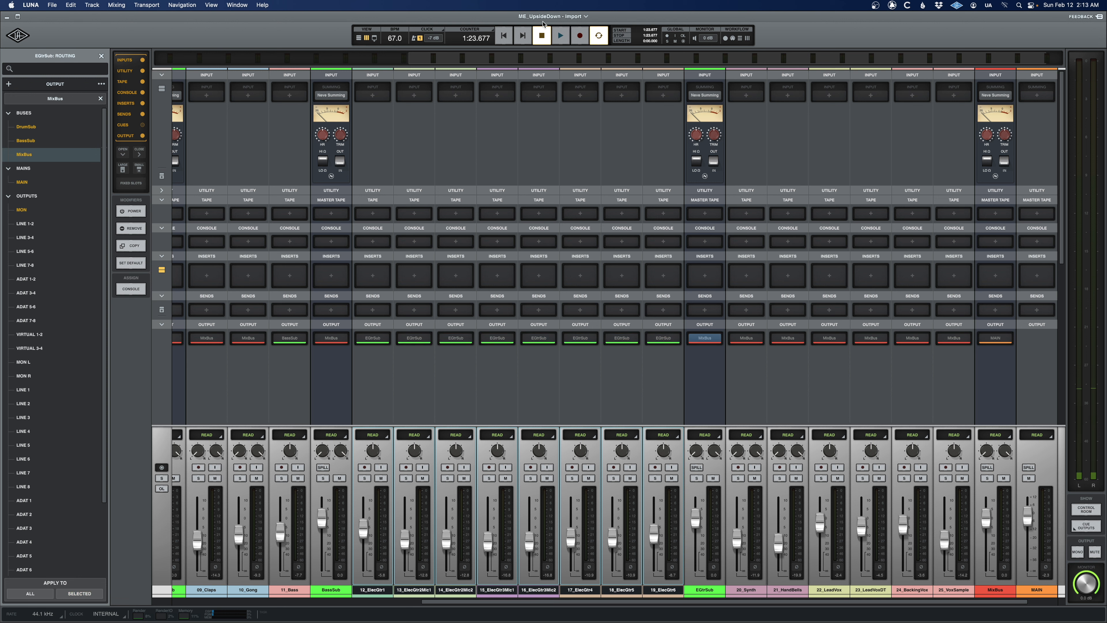
Play the song and briefly mute and unmute the EGtrSub bus to check the guitar routing, then stop playback
key(space)
click(707, 591)
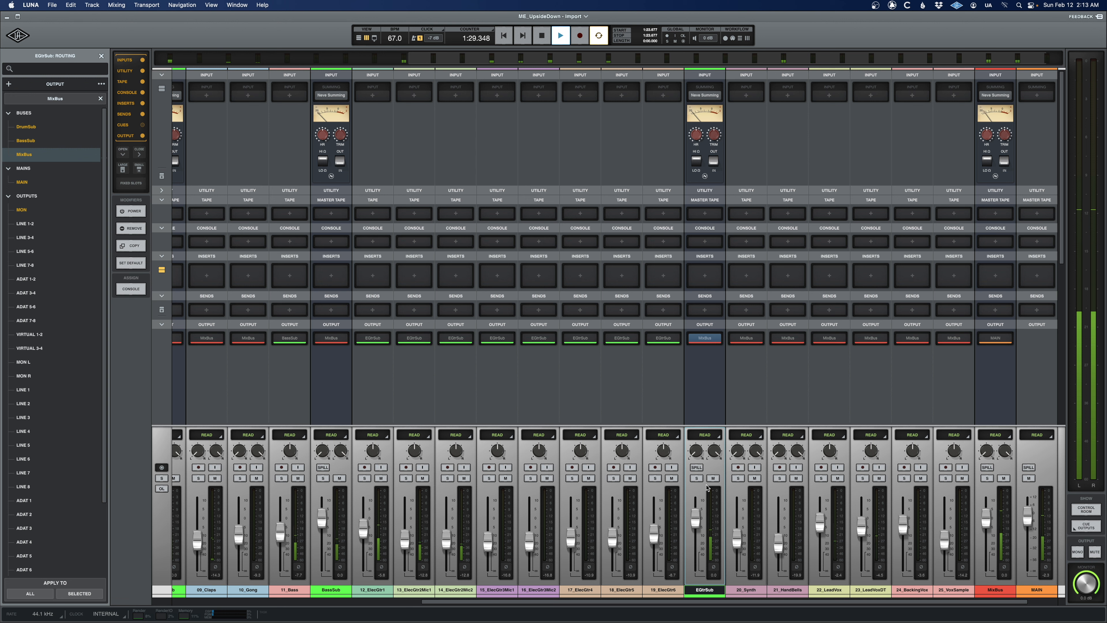
click(713, 478)
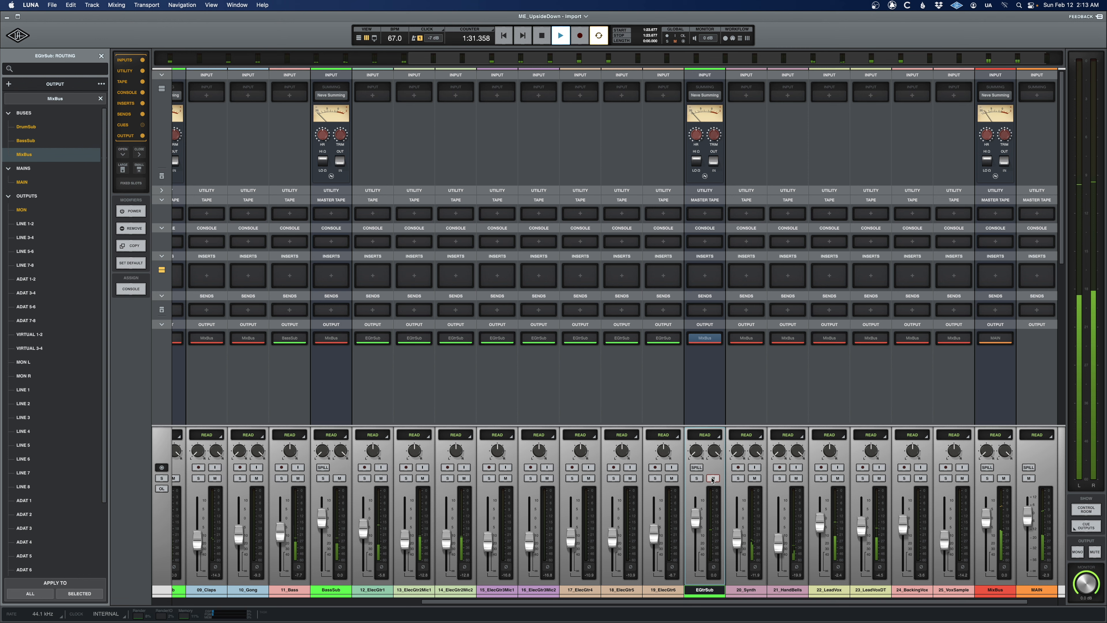
click(713, 477)
key(space)
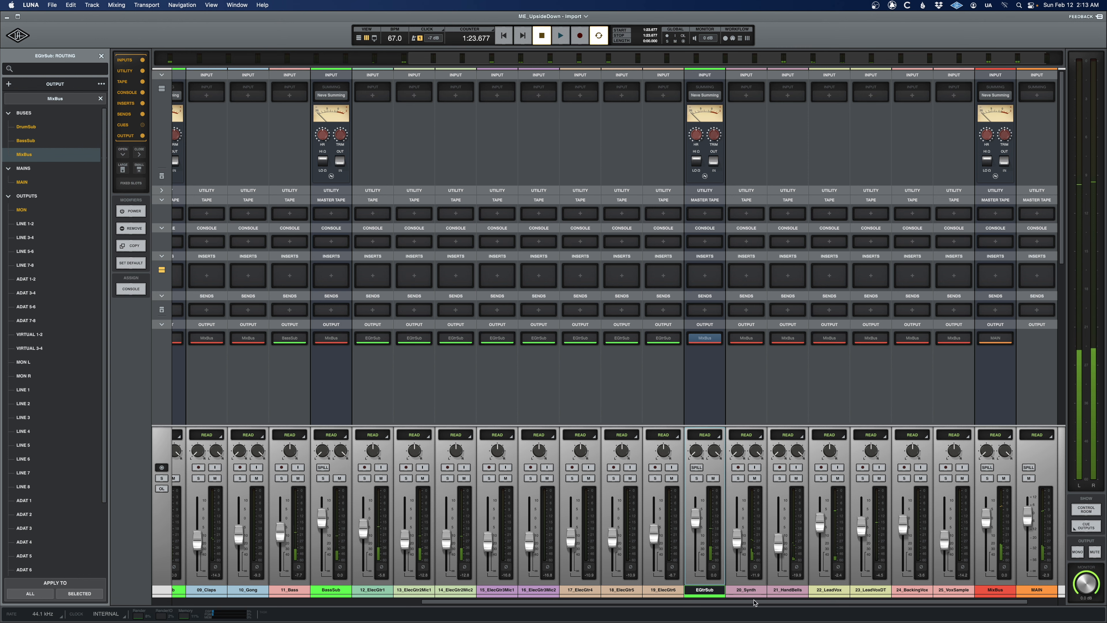
Create a stereo bus named KeysSub with Neve Summing, placed after the 21_HandBells track
click(746, 590)
scroll(754, 592, right, 2)
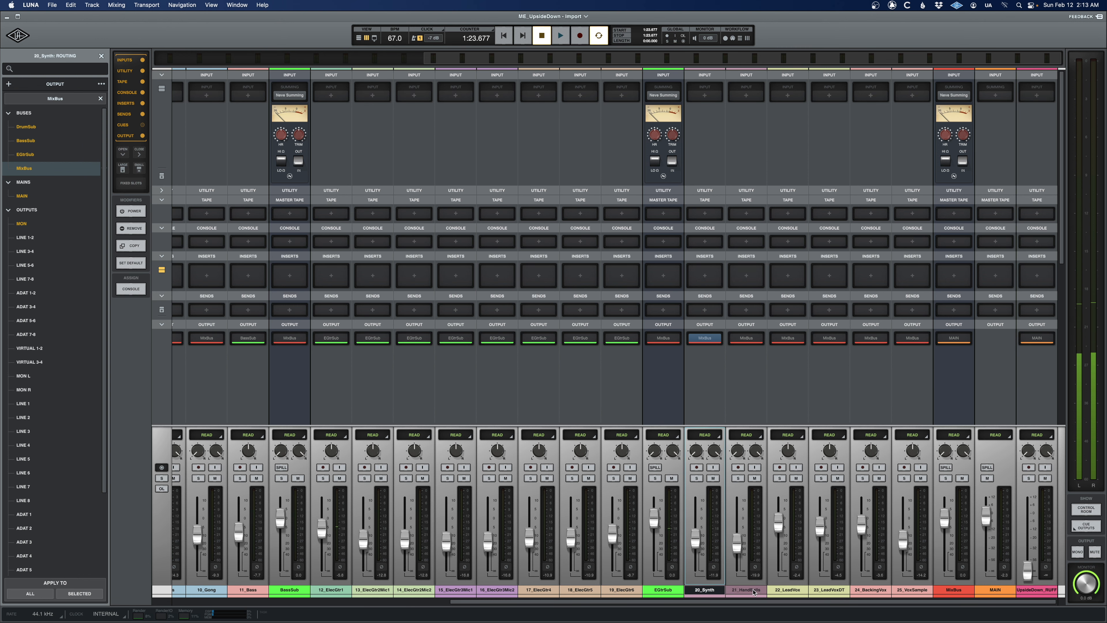
click(746, 589)
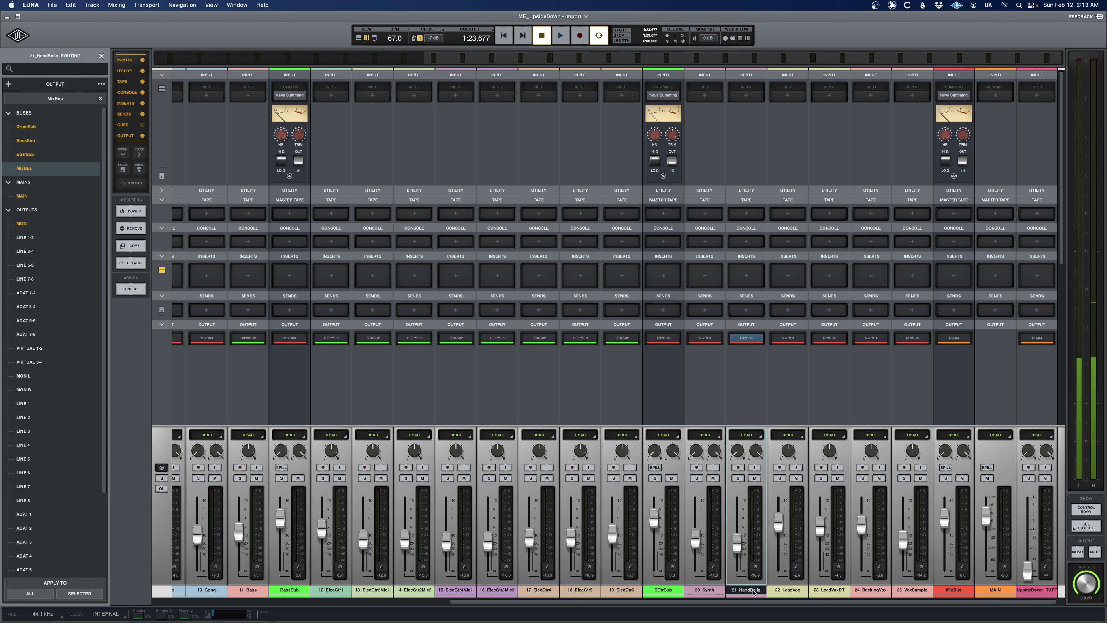
click(100, 56)
click(8, 71)
click(25, 107)
text(KeysSub)
key(Return)
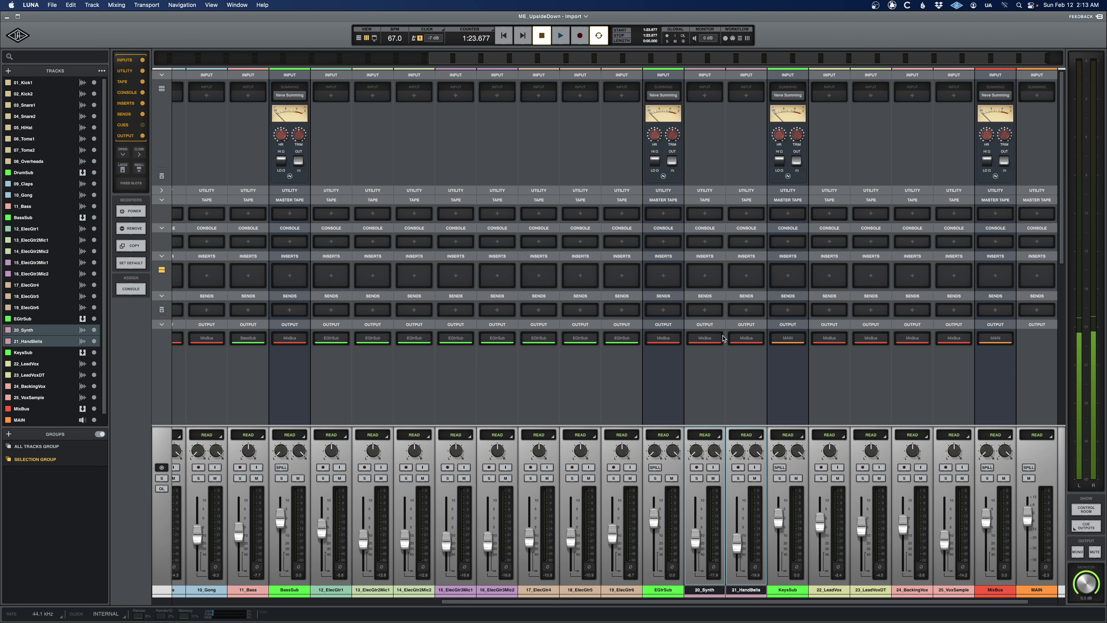
Route 20_Synth and 21_HandBells to KeysSub, and the KeysSub bus to MixBus
click(706, 338)
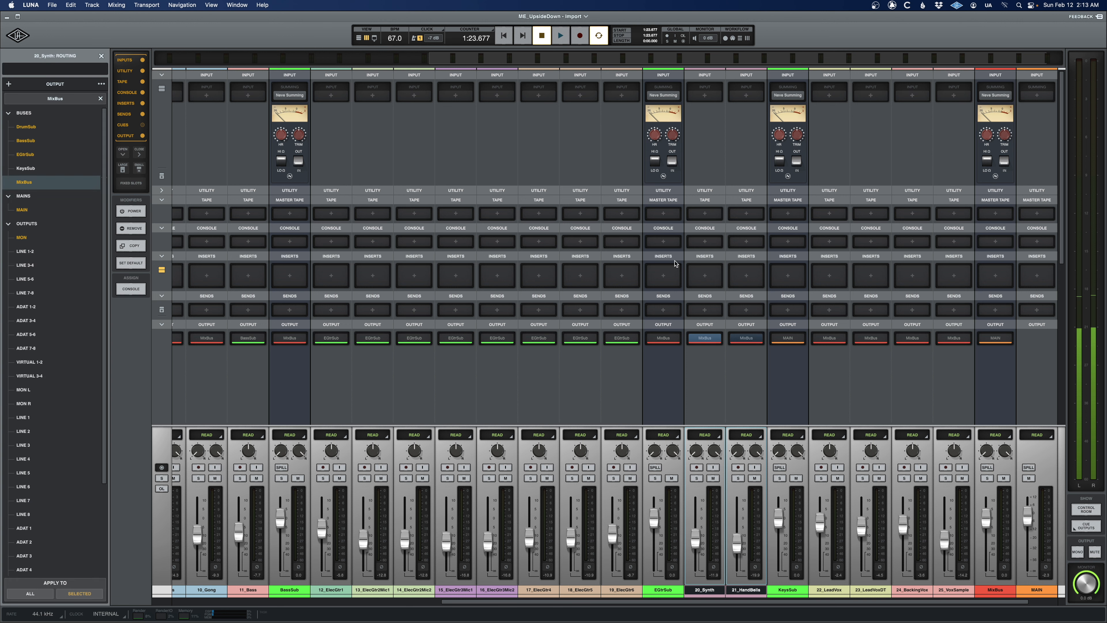
click(43, 167)
click(794, 340)
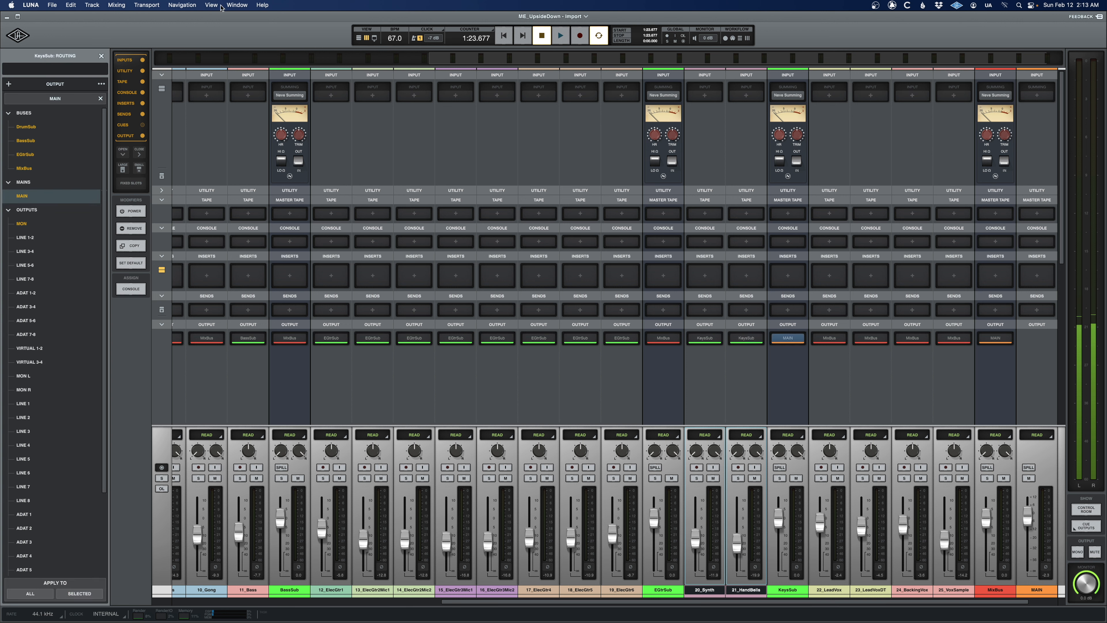
click(44, 168)
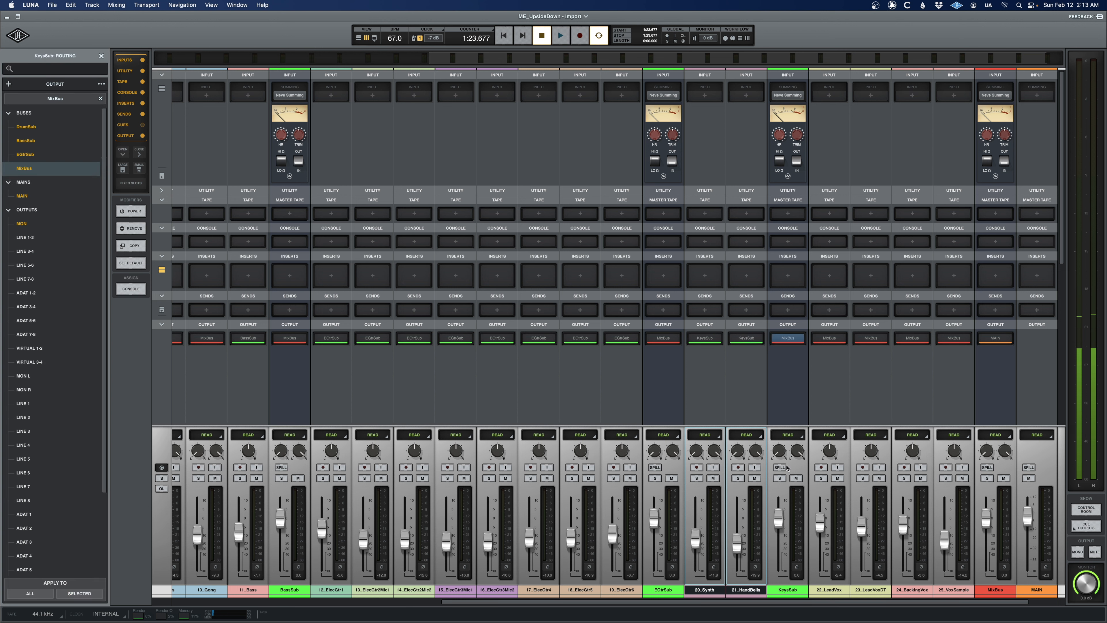
Solo the 13_ElecGtr2Mic1 track and play it from the C1 marker, at about 1:16
click(870, 589)
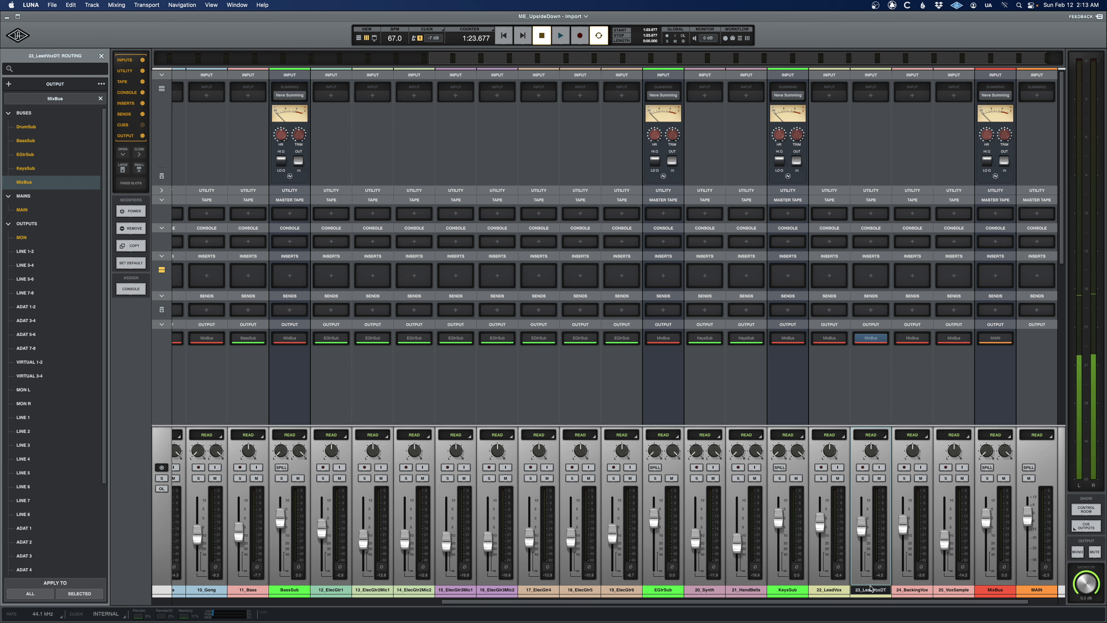
key(super+equal)
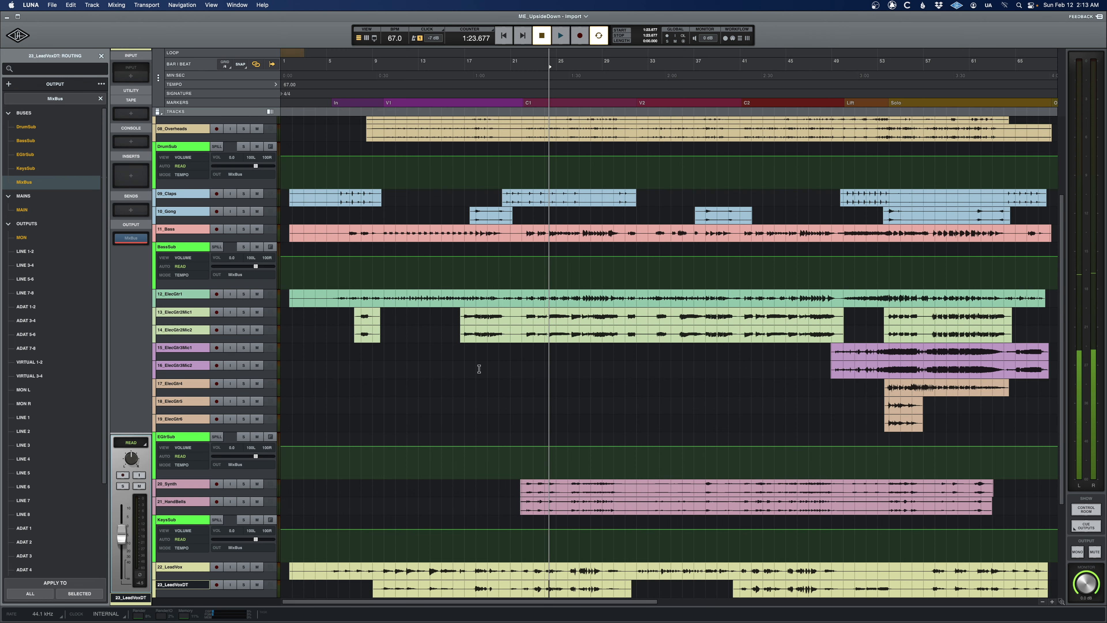
click(525, 321)
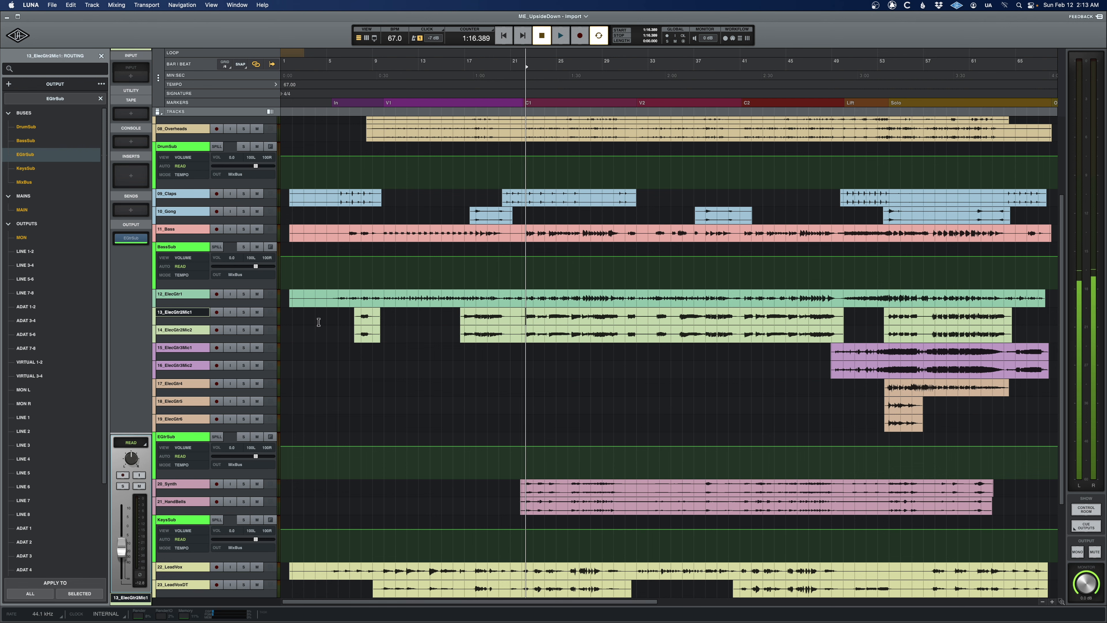
click(244, 312)
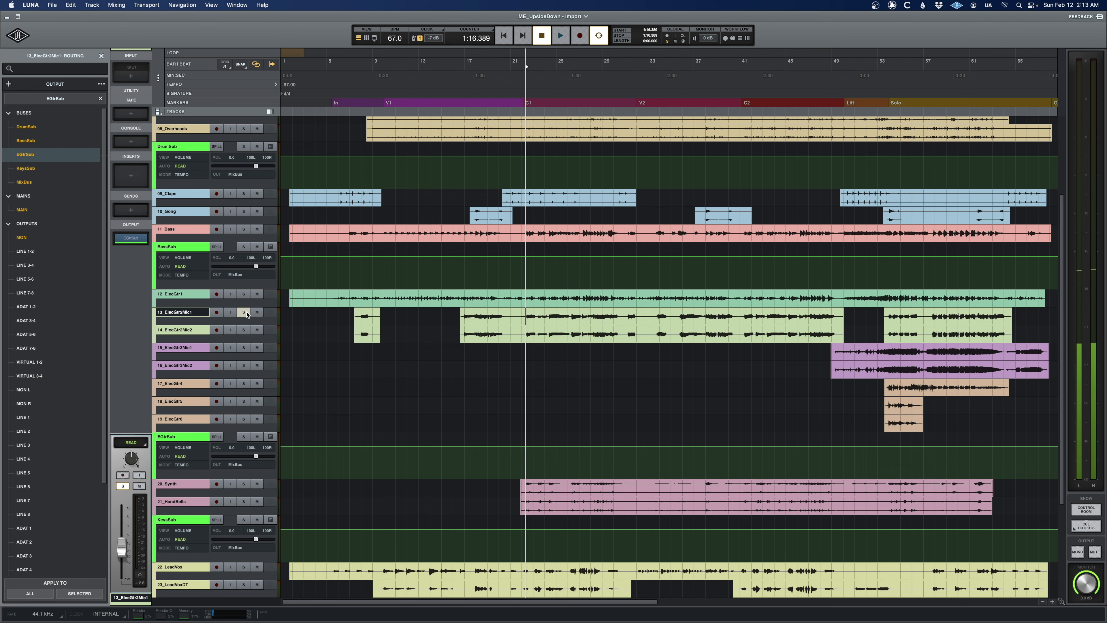
scroll(257, 519, down, 5)
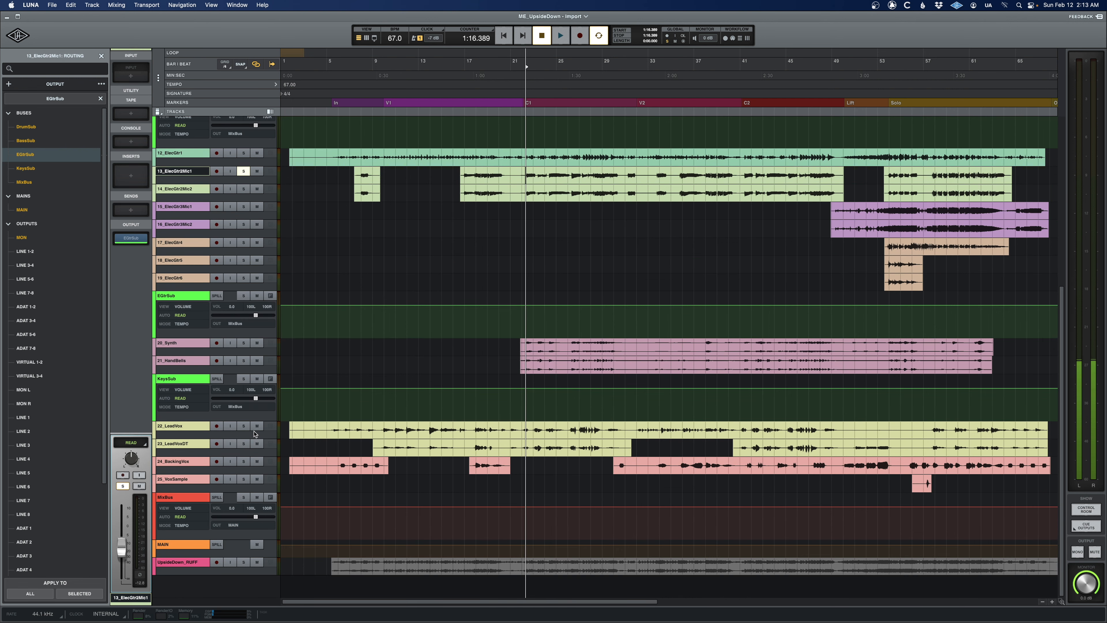
key(space)
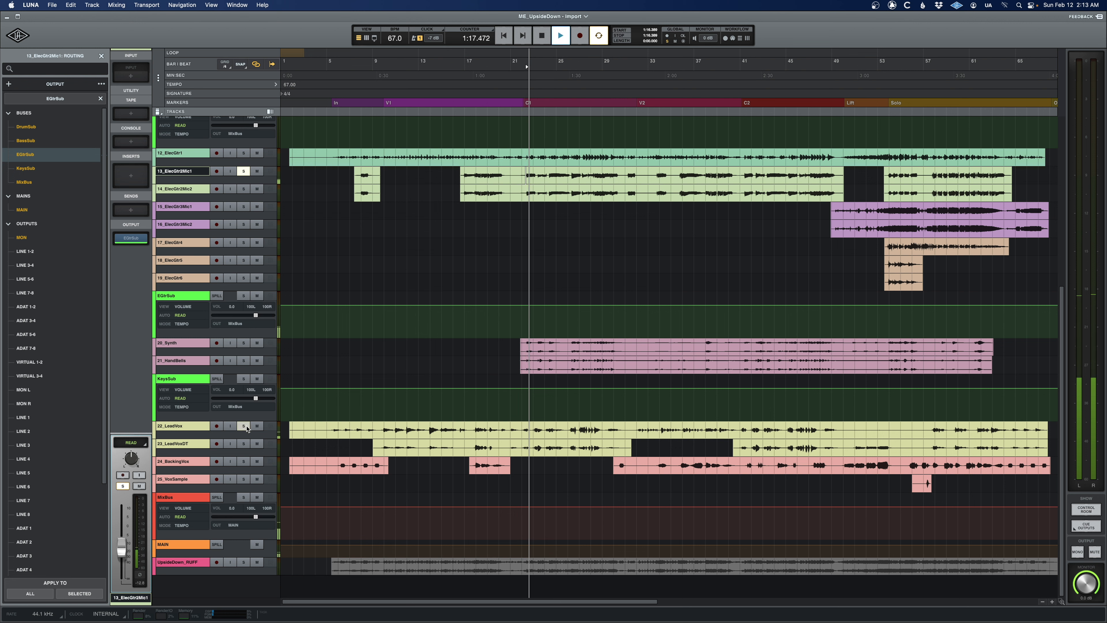
Move the solo from 13_ElecGtr2Mic1 to 22_LeadVox, listen to it together with 23_LeadVoxDT, and stop playback
click(245, 426)
click(245, 174)
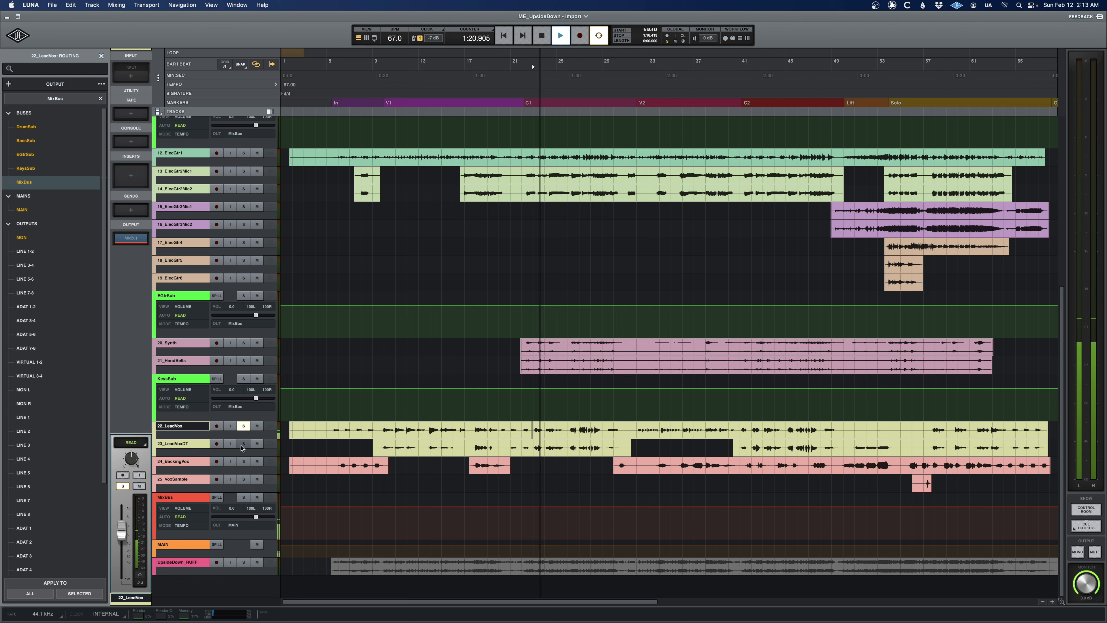
key(space)
key(space)
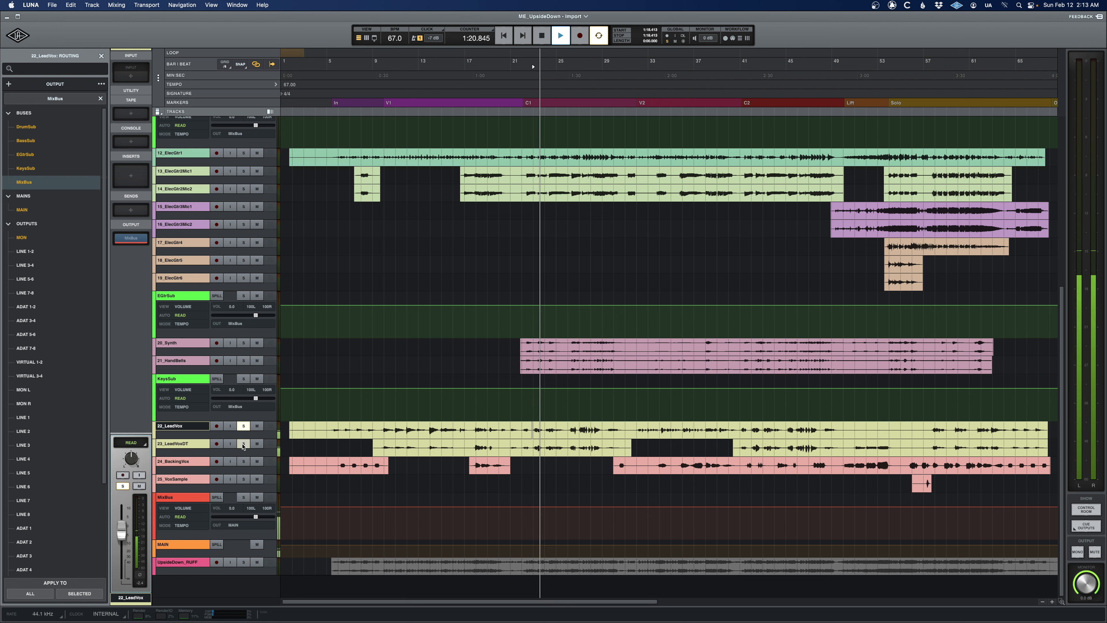
key(space)
Create a stereo bus named LV_Sub with Neve Summing, placed after the 23_LeadVoxDT track
key(super+equal)
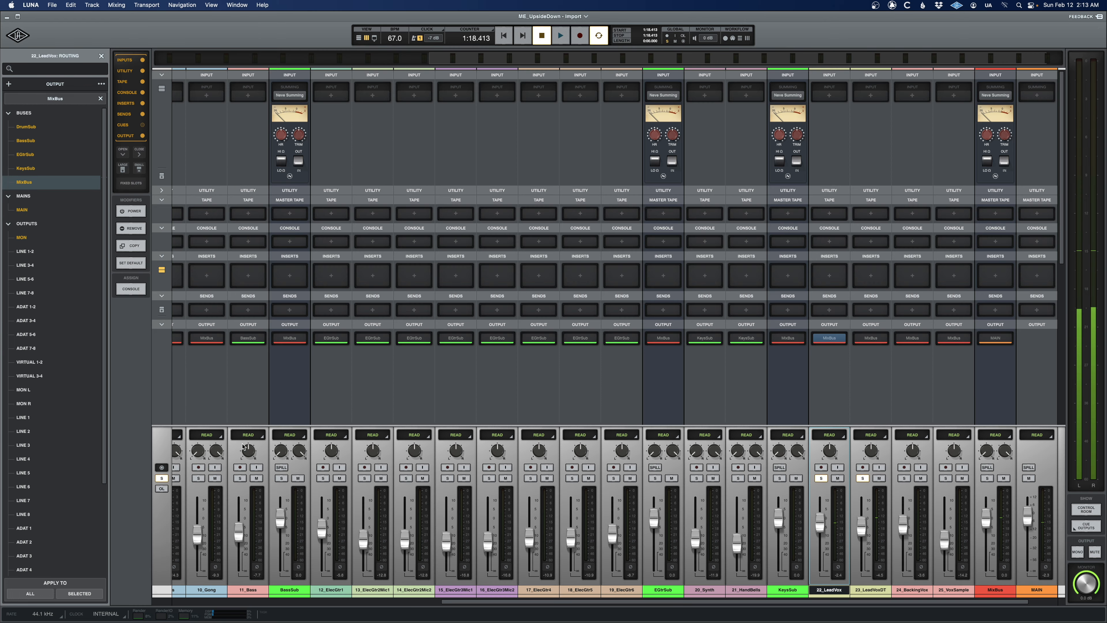
click(872, 594)
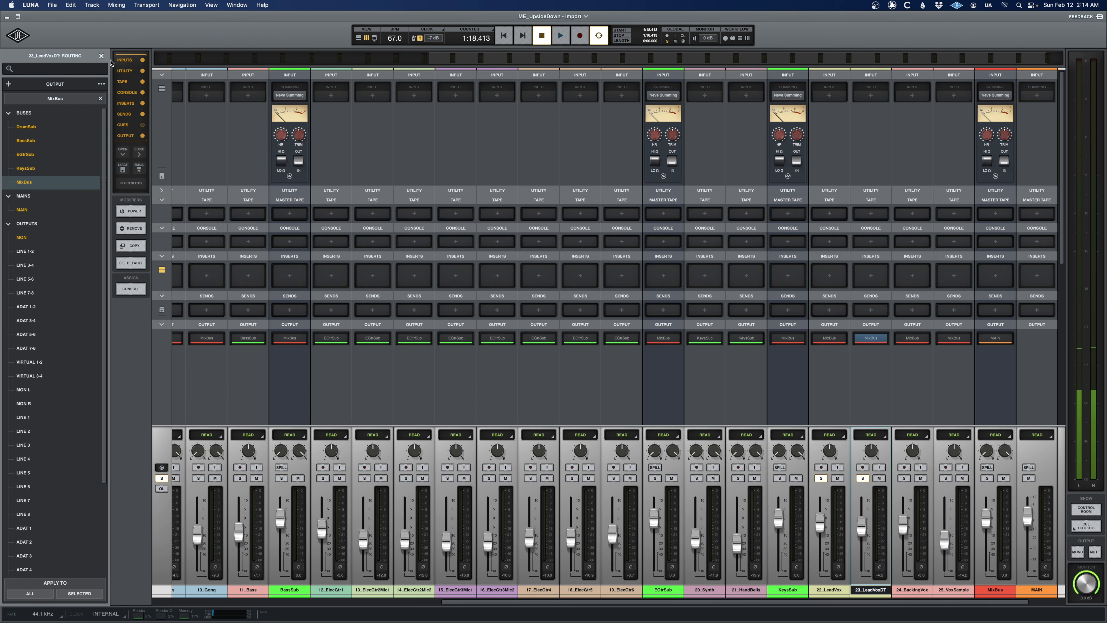
click(101, 56)
click(9, 70)
click(26, 107)
text(LV_Su)
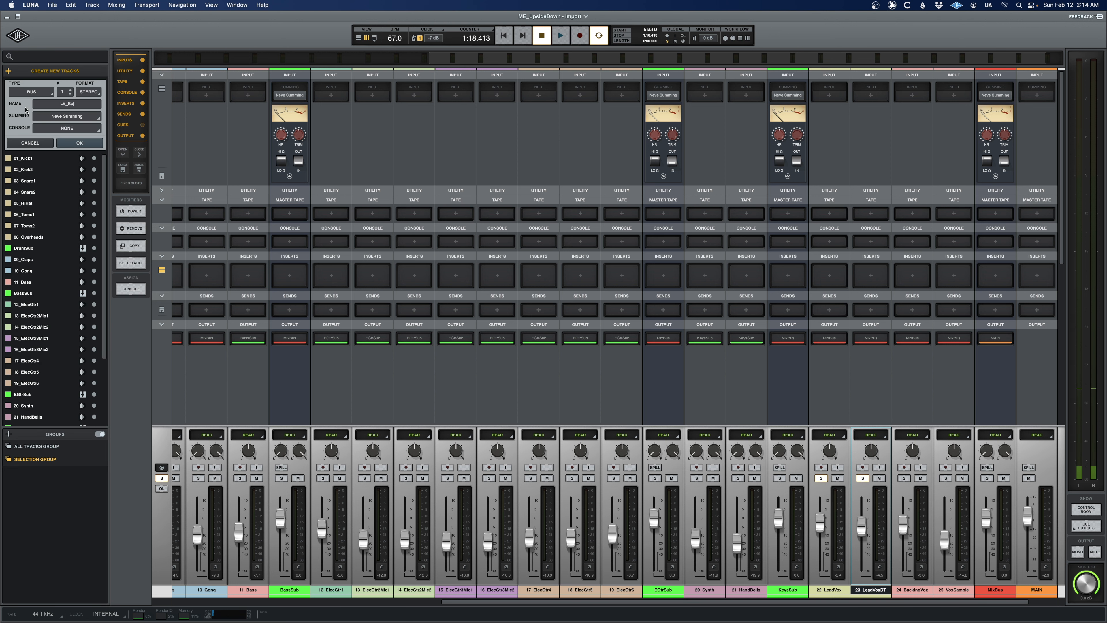
text(b)
key(Return)
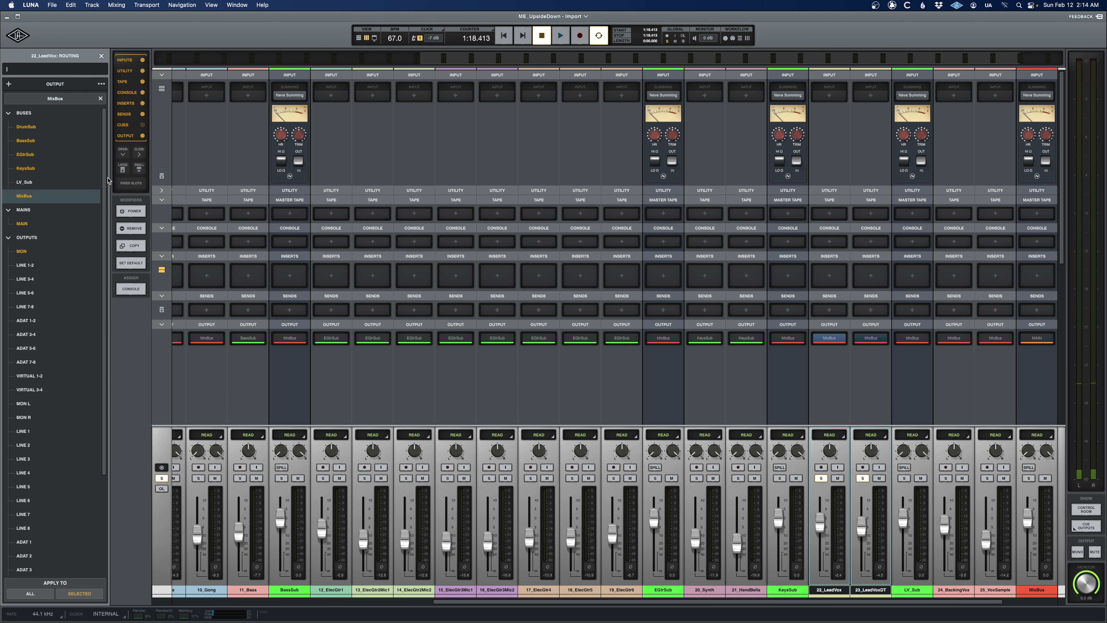
Create a stereo bus named BGV_Sub with Neve Summing, placed after the 25_VoxSample track
click(955, 589)
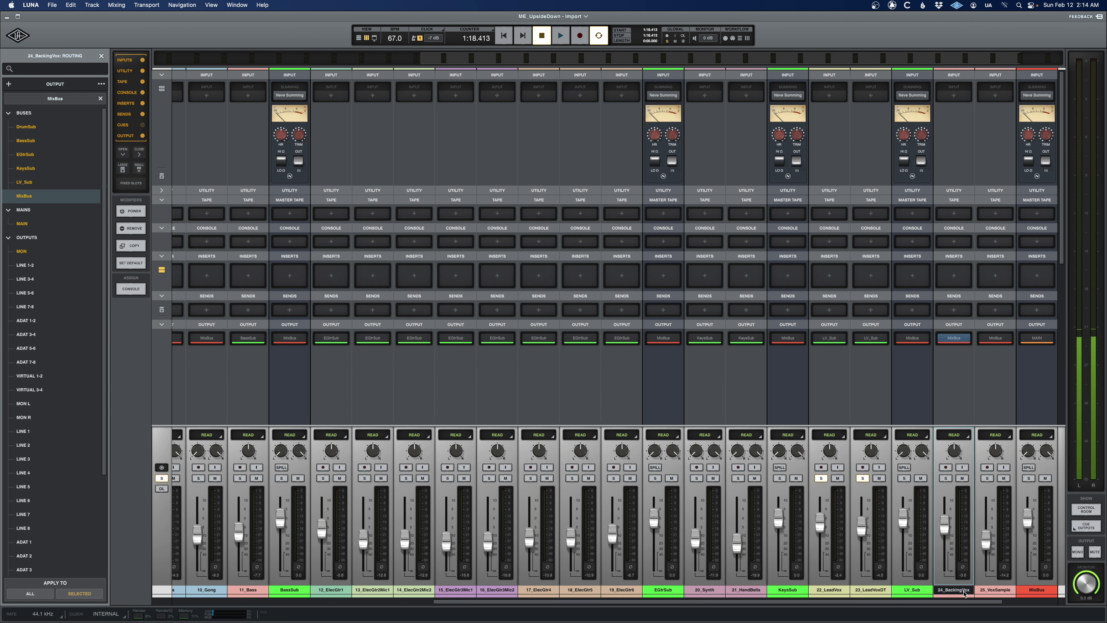
click(989, 593)
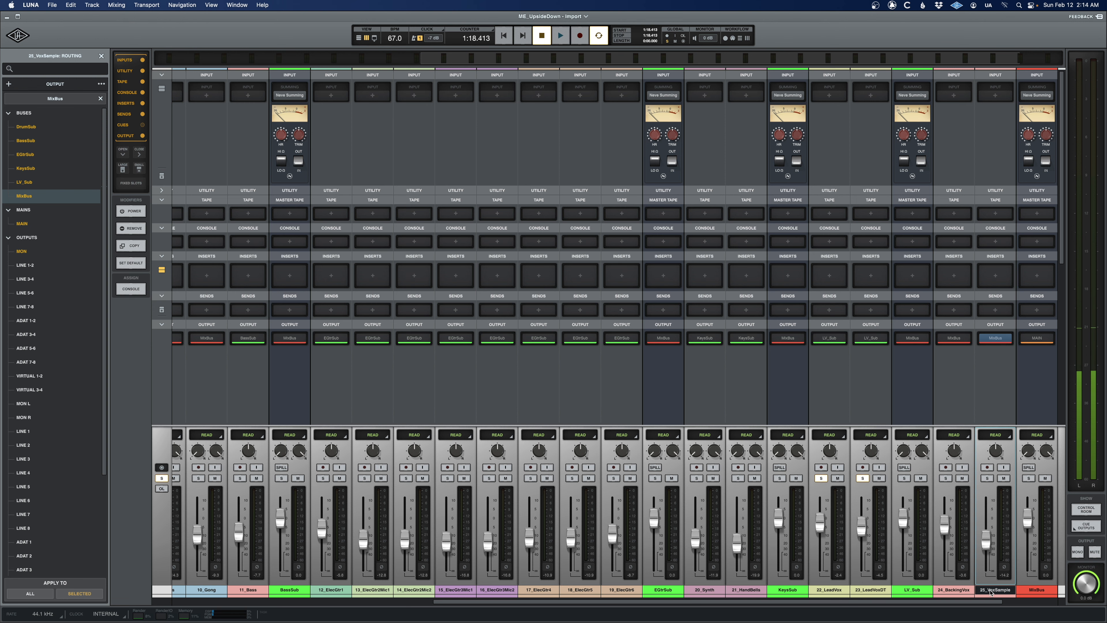
scroll(989, 592, right, 3)
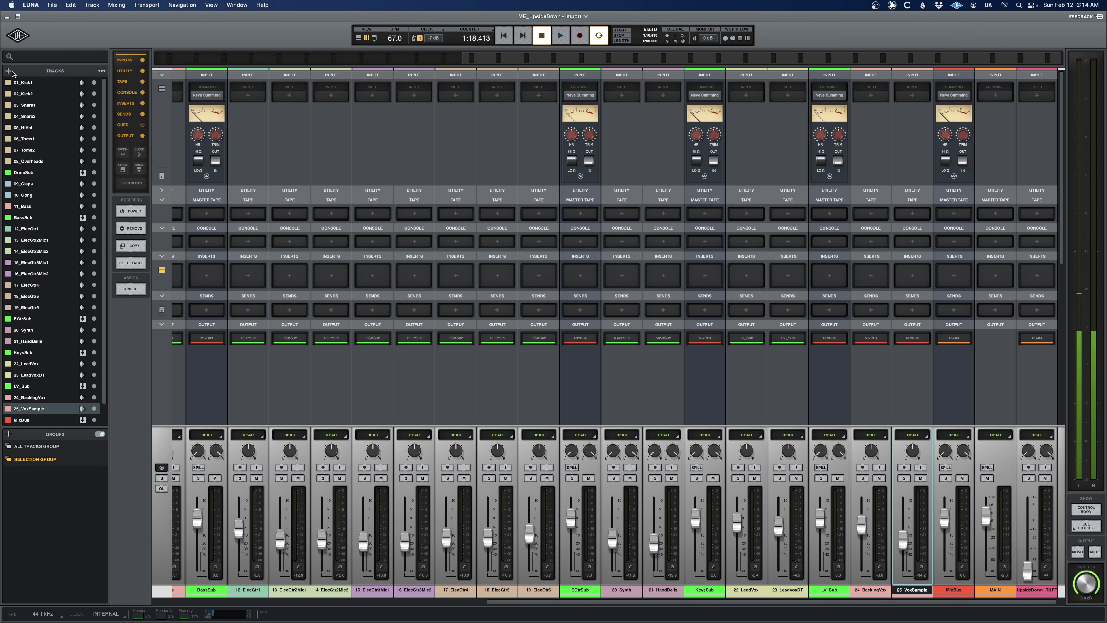
click(8, 70)
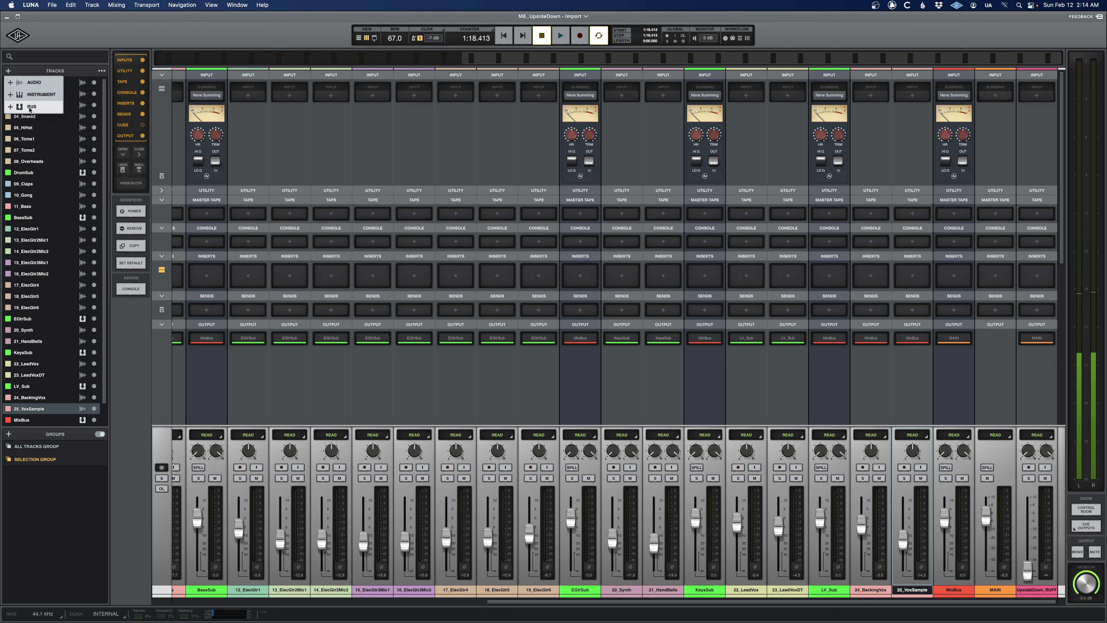
click(30, 108)
text(BGV_Sub)
key(Return)
Route 24_BackingVox and 25_VoxSample to BGV_Sub, and the BGV_Sub bus to MixBus
click(912, 589)
shift+click(871, 589)
click(871, 338)
click(27, 196)
click(952, 337)
click(24, 196)
Play the song, restarting from the intro at about 0:16, and examine channel and sub bus levels across the whole mixer
key(space)
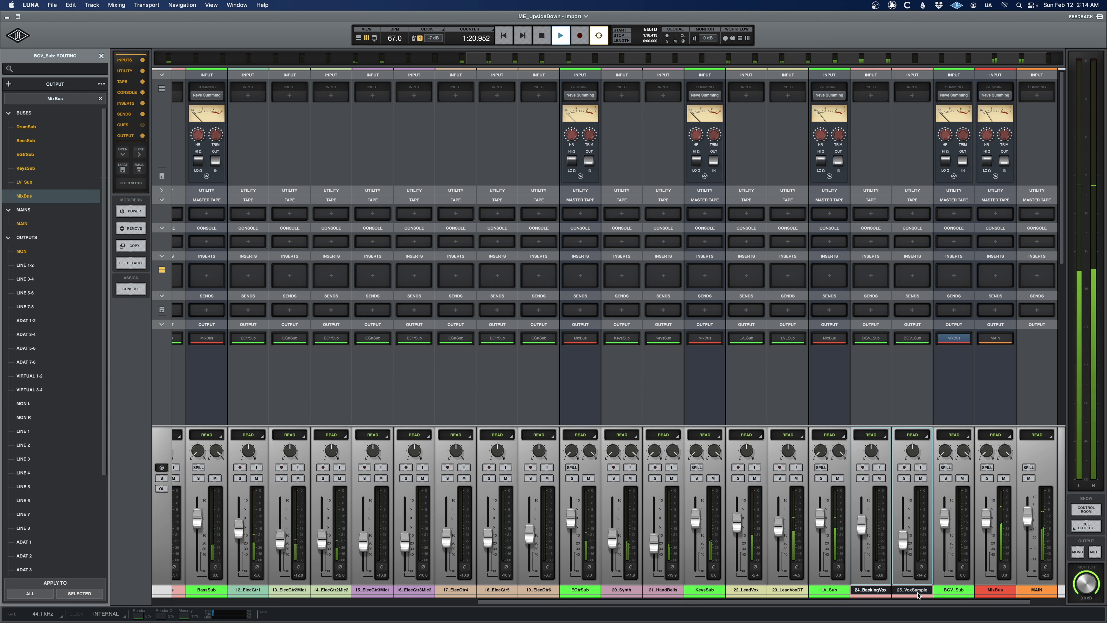
click(947, 592)
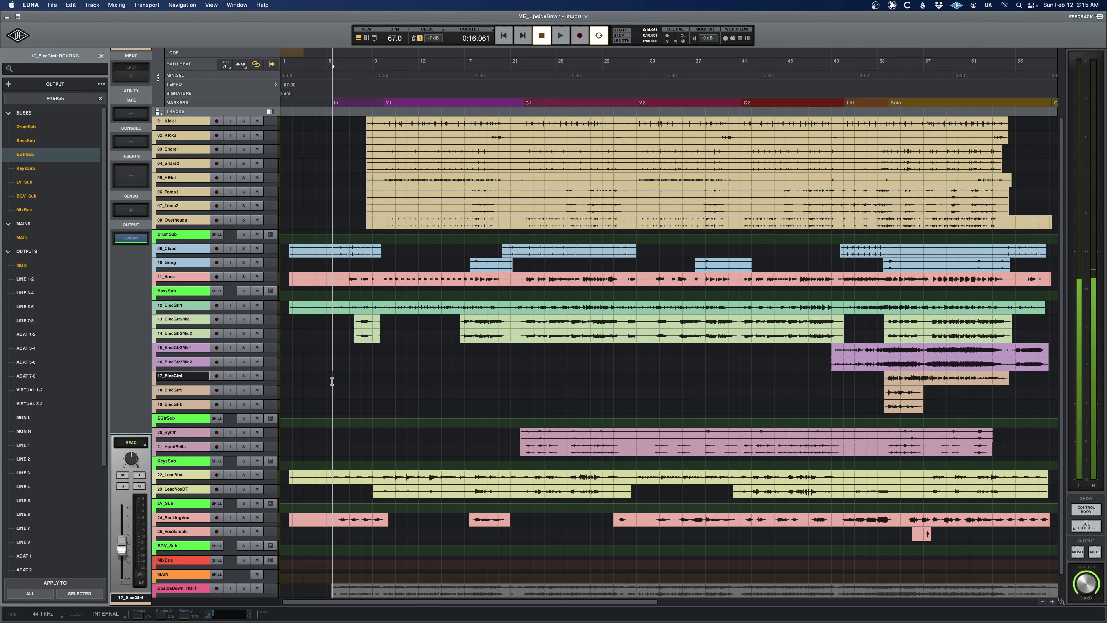
key(space)
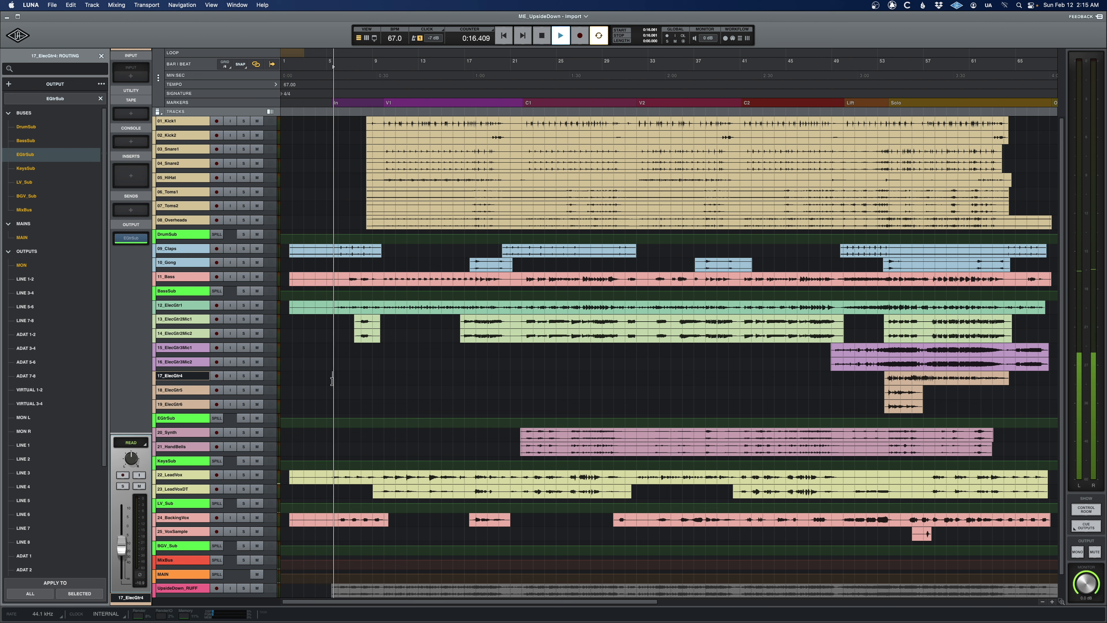
key(super+equal)
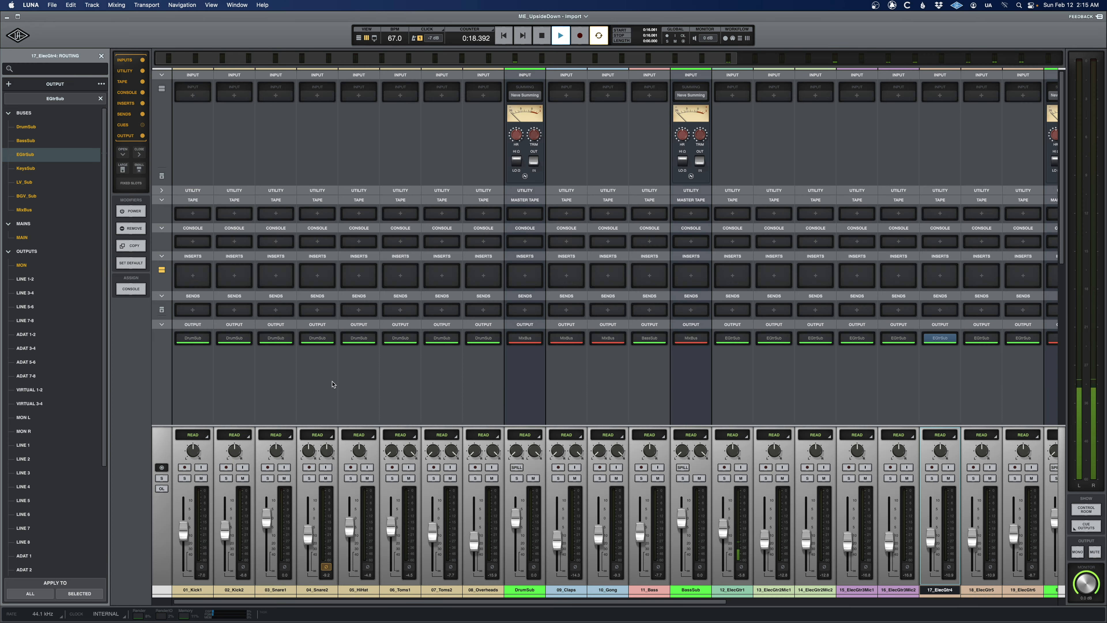
scroll(437, 382, right, 10)
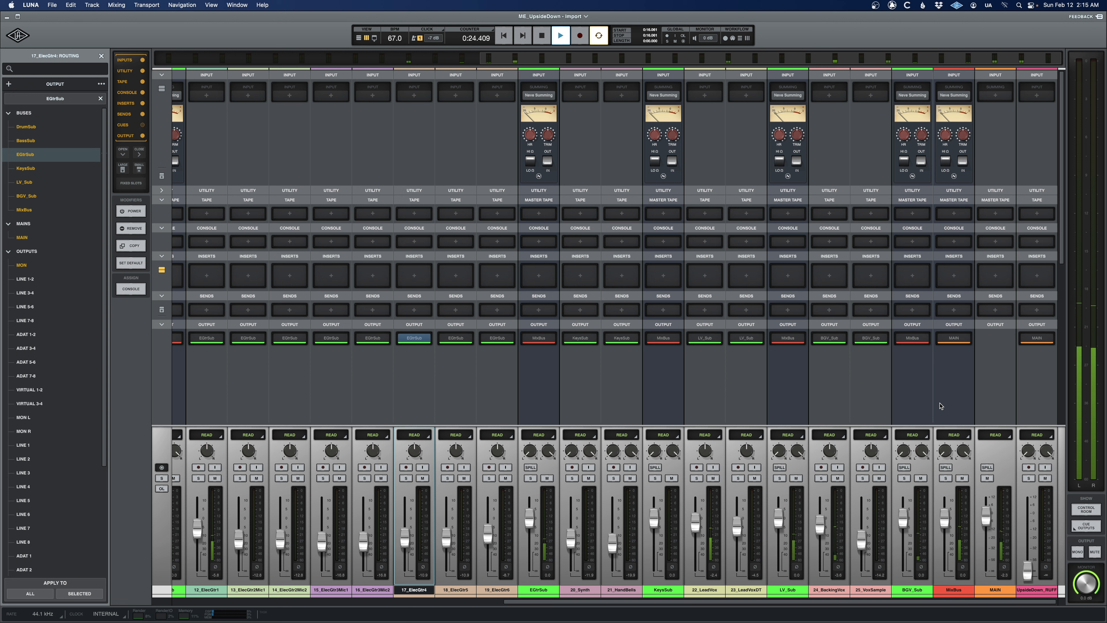
click(954, 589)
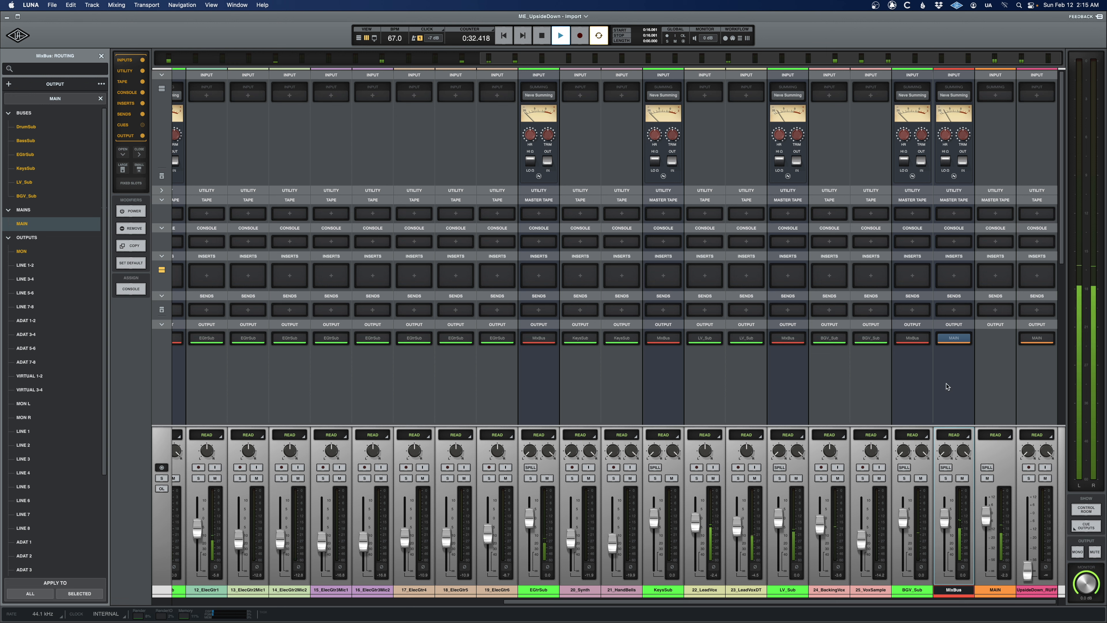
scroll(946, 386, left, 4)
scroll(946, 386, left, 9)
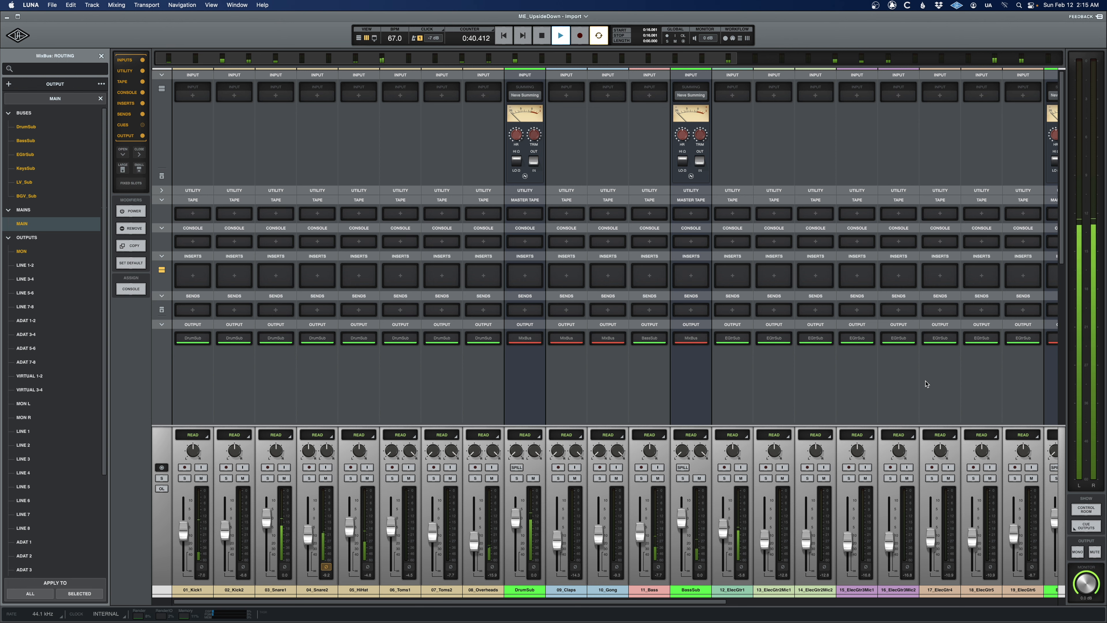
scroll(926, 384, right, 2)
scroll(926, 383, right, 10)
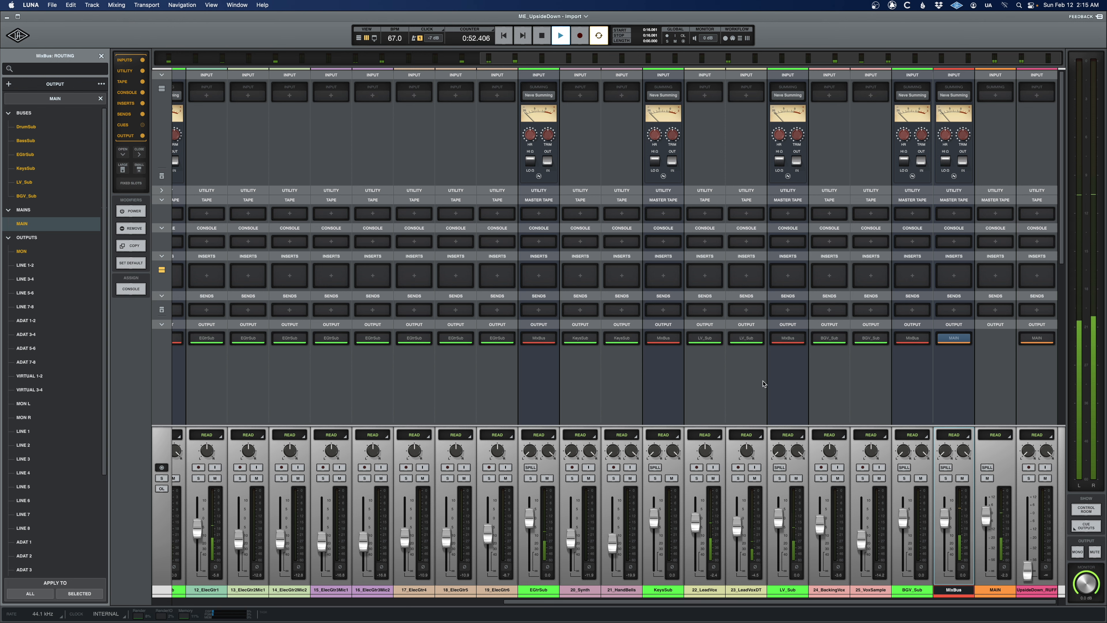
scroll(763, 383, left, 1)
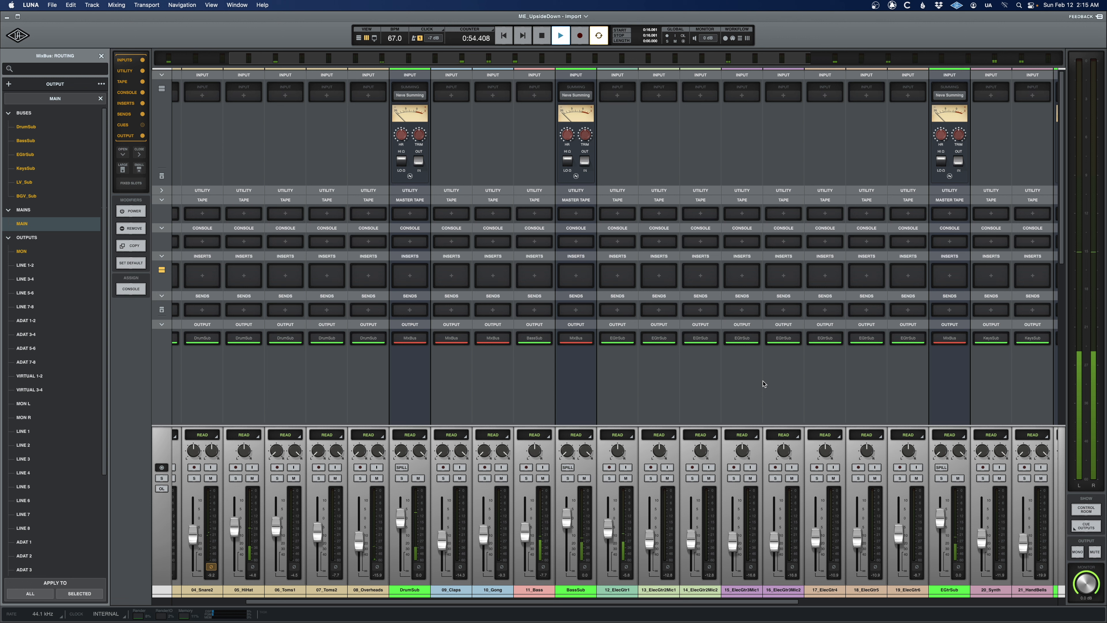
key(space)
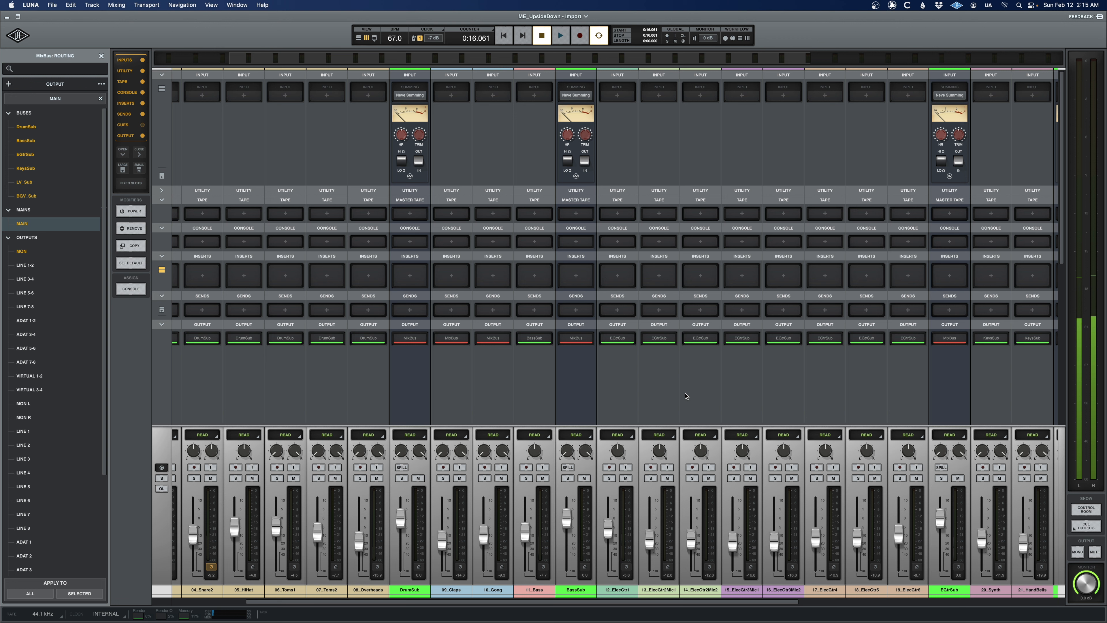
Replay from about 0:16, pan 24_BackingVox to the left and fine-tune its fader against the other channels
key(space)
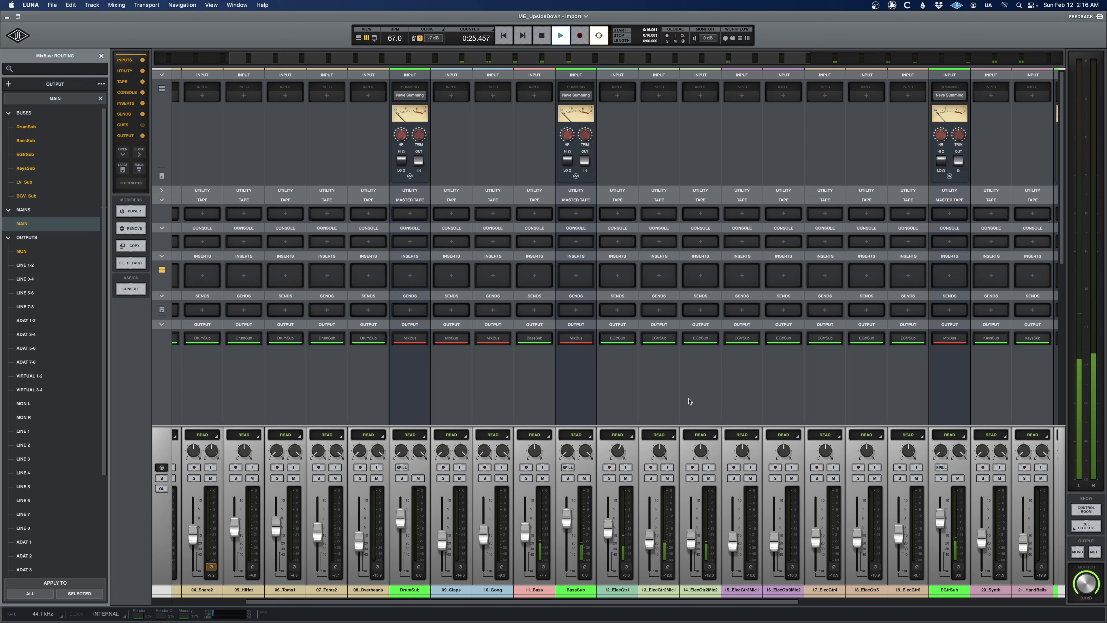
scroll(711, 445, right, 8)
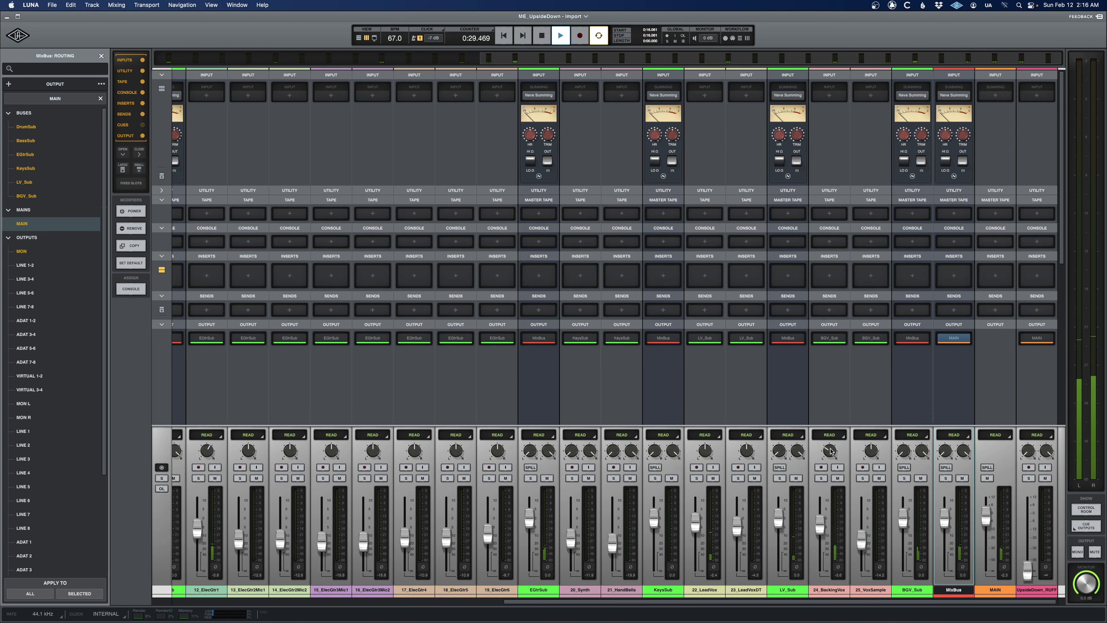
drag(825, 525, 824, 528)
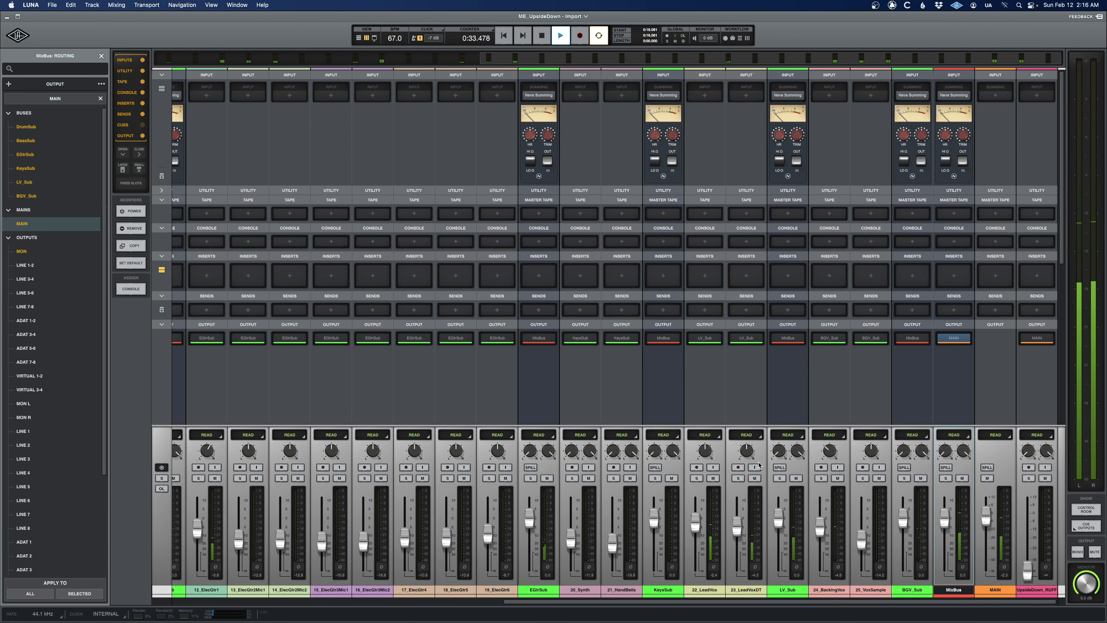
scroll(371, 433, left, 10)
scroll(370, 434, left, 1)
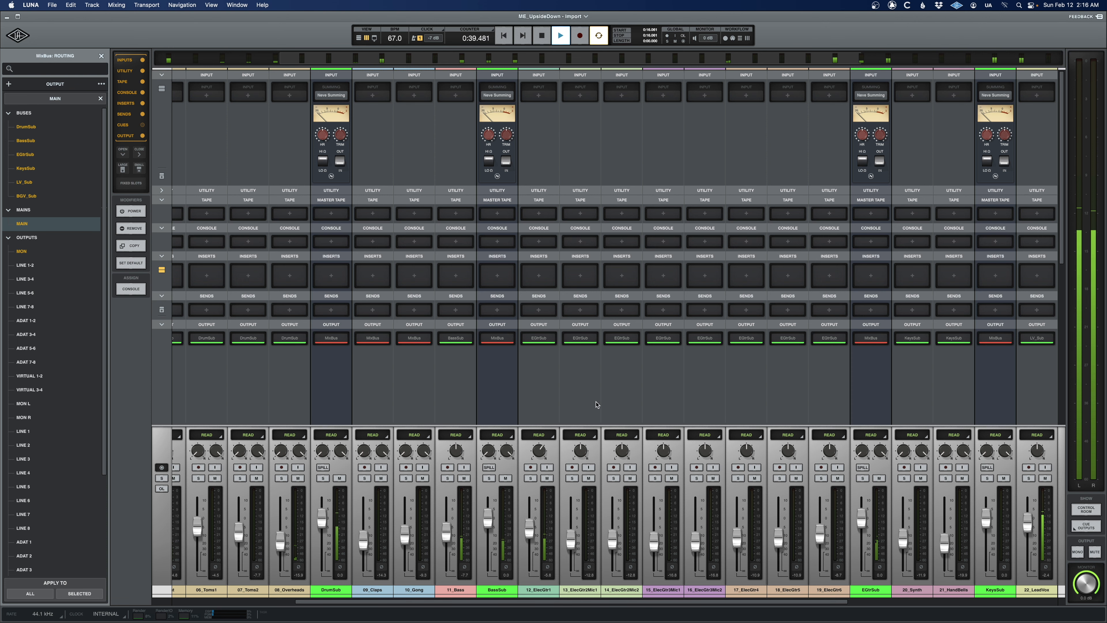
scroll(596, 404, right, 8)
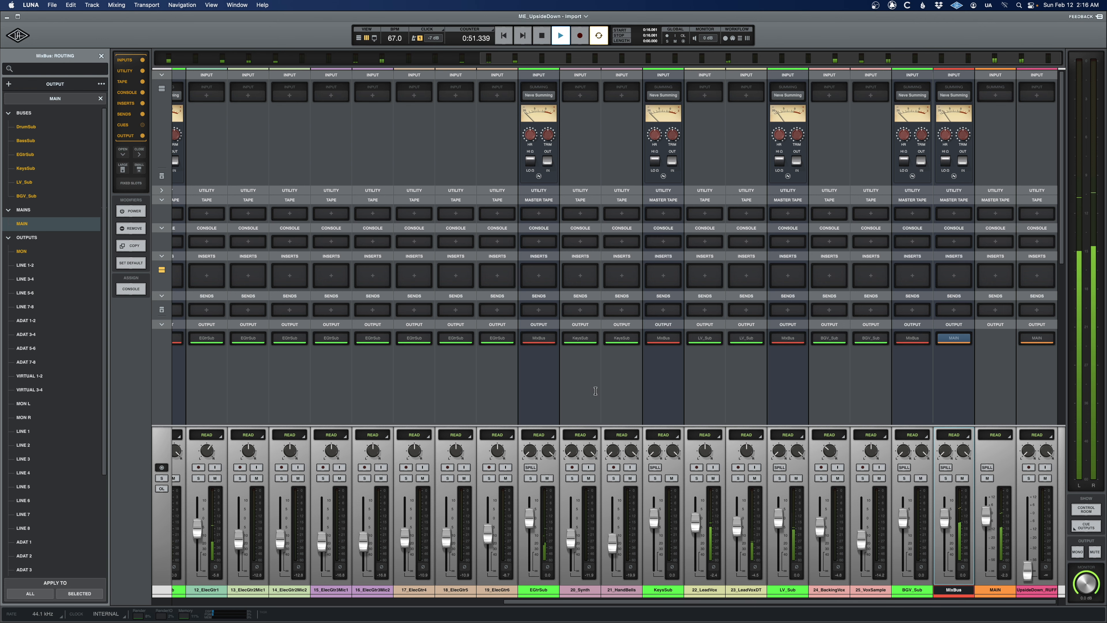
Move playback to about 0:56, where the second electric guitar re-enters, and adjust the pan of 14_ElecGtr2Mic2
key(super+equal)
click(458, 358)
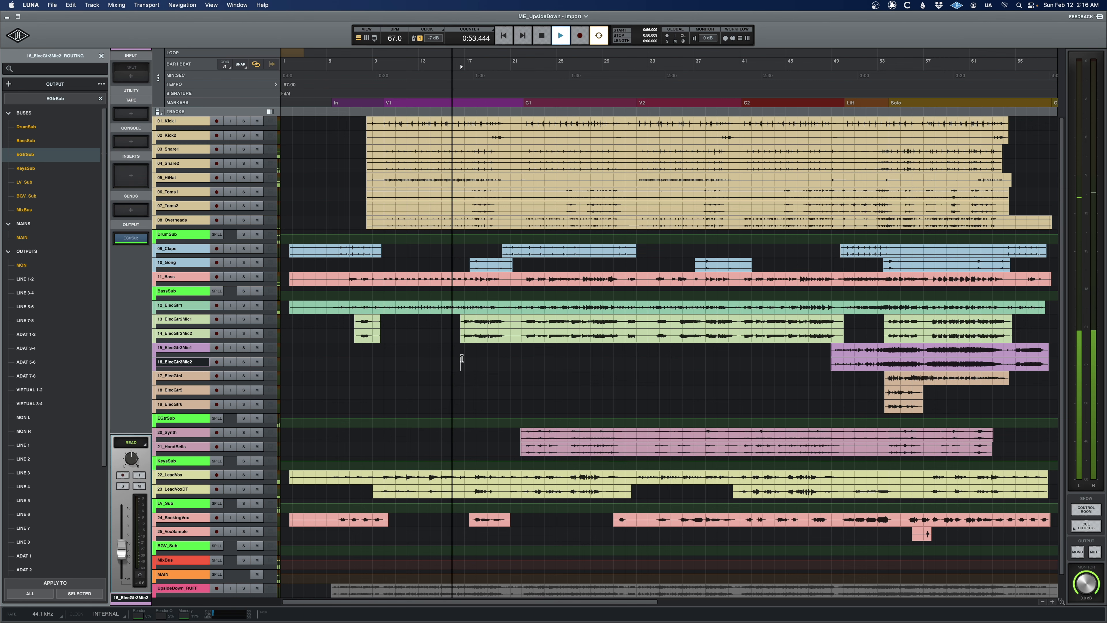
key(space)
key(super+equal)
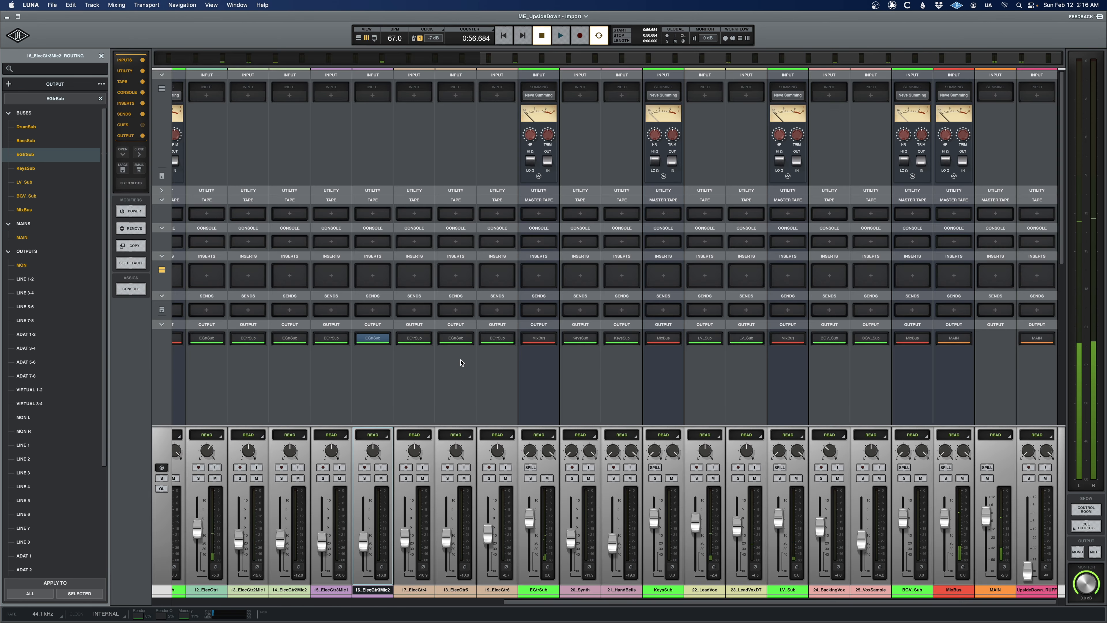
key(space)
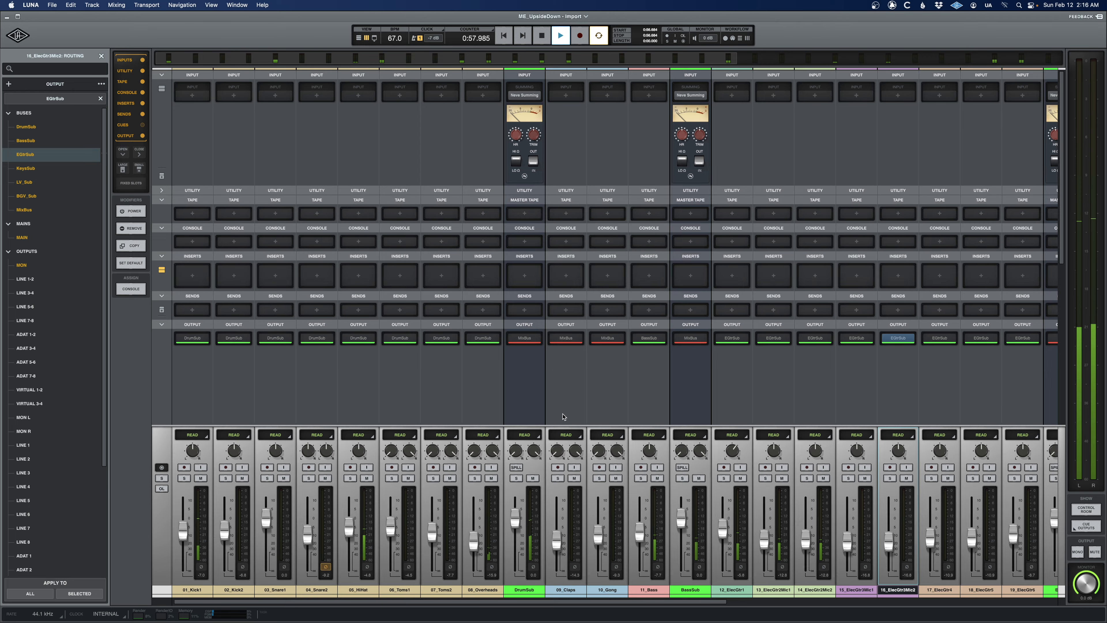
scroll(651, 445, right, 5)
drag(663, 455, 660, 315)
Restart playback from about 0:56 and raise the faders of 13_ElecGtr2Mic1 and 14_ElecGtr2Mic2 slightly together
key(space)
key(space)
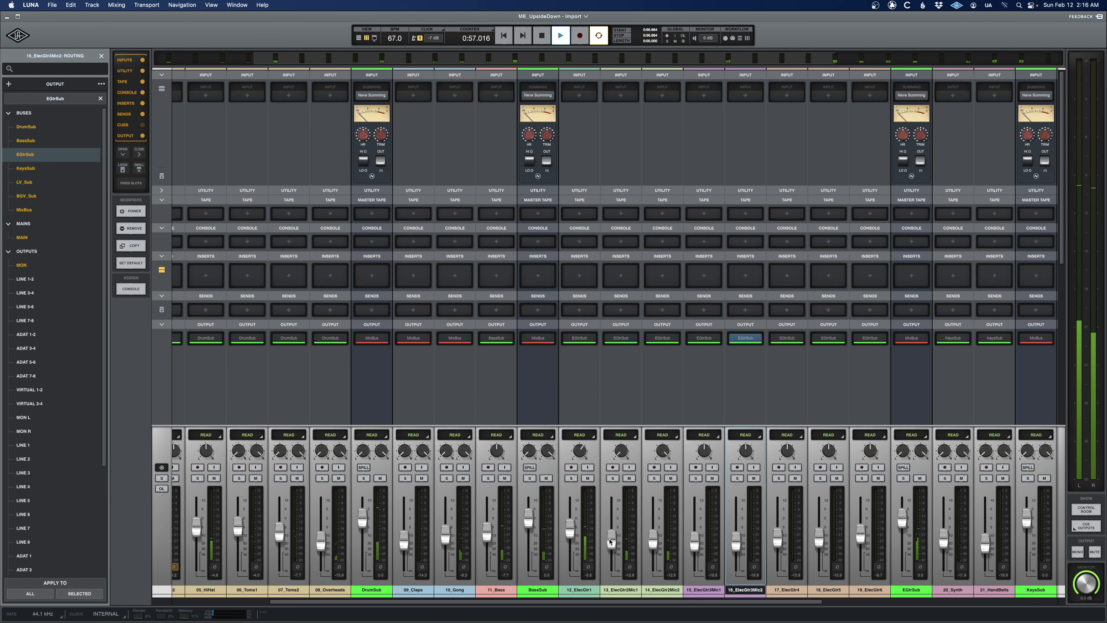
shift+click(657, 542)
drag(657, 543, 655, 538)
Play from about 0:23 and fine-tune the levels of 13_ElecGtr2Mic1 and 14_ElecGtr2Mic2 together, undoing the first fader move
key(super+equal)
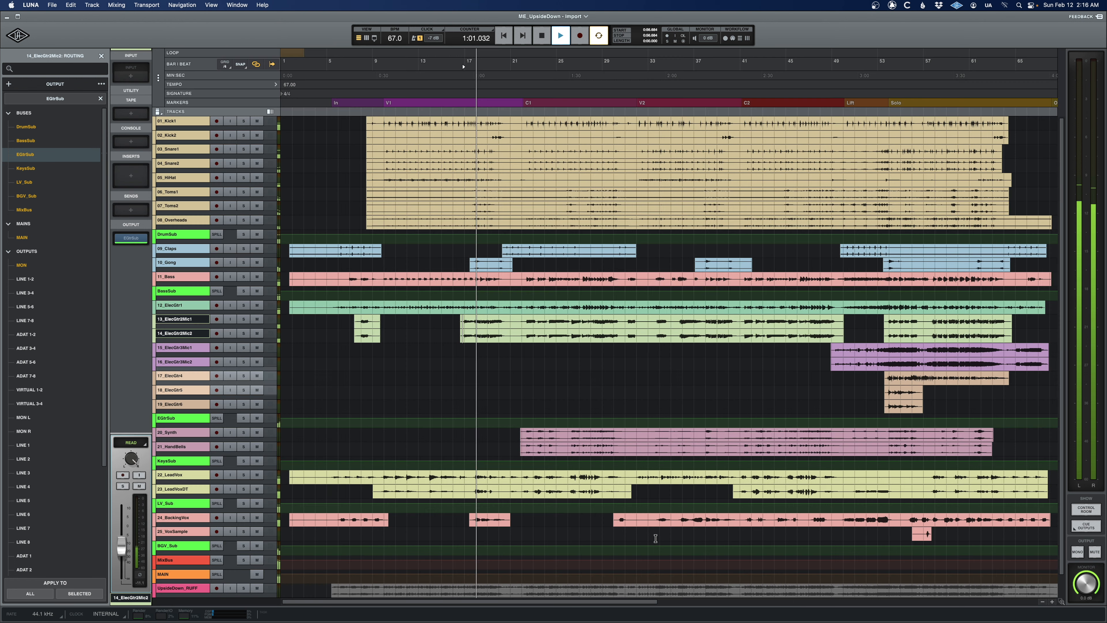
click(355, 389)
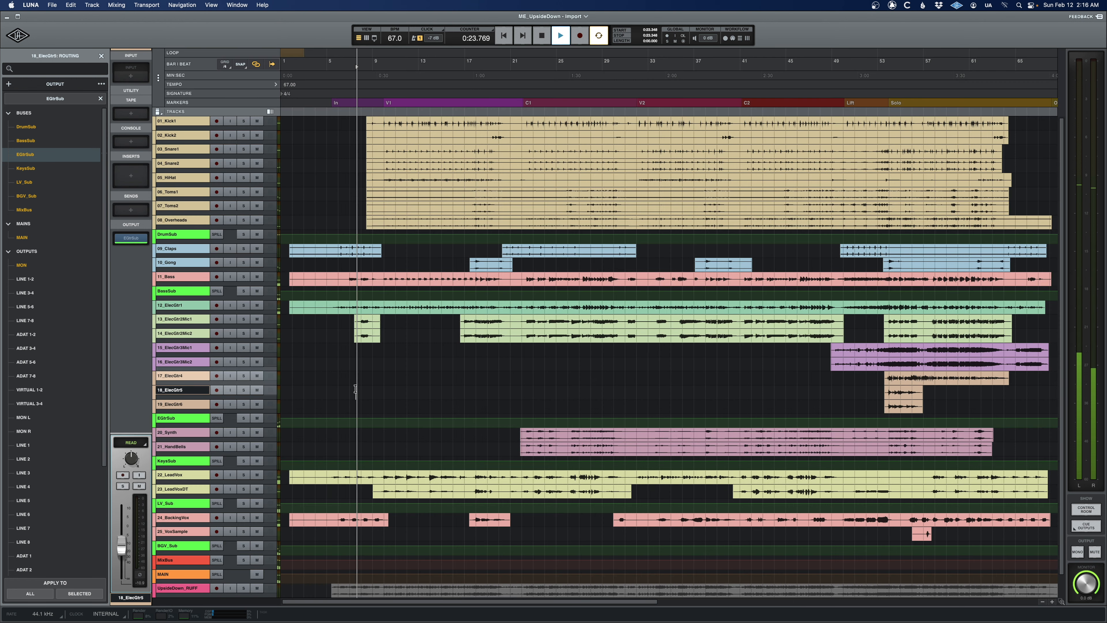
key(super+equal)
drag(652, 572, 651, 547)
key(super+z)
click(656, 590)
shift+click(625, 590)
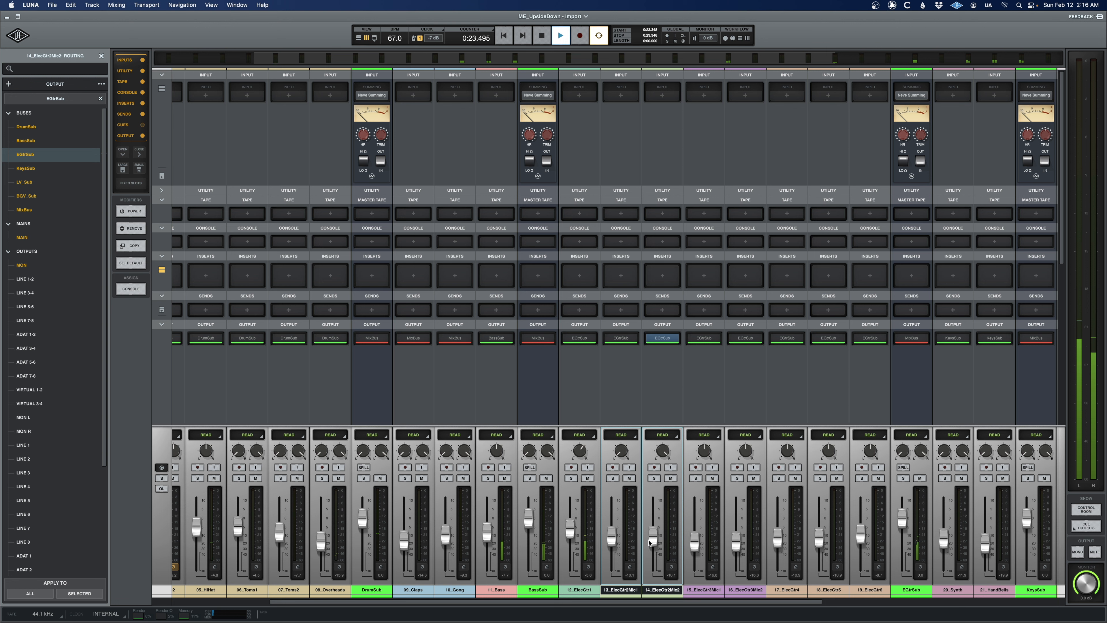
drag(651, 541, 651, 543)
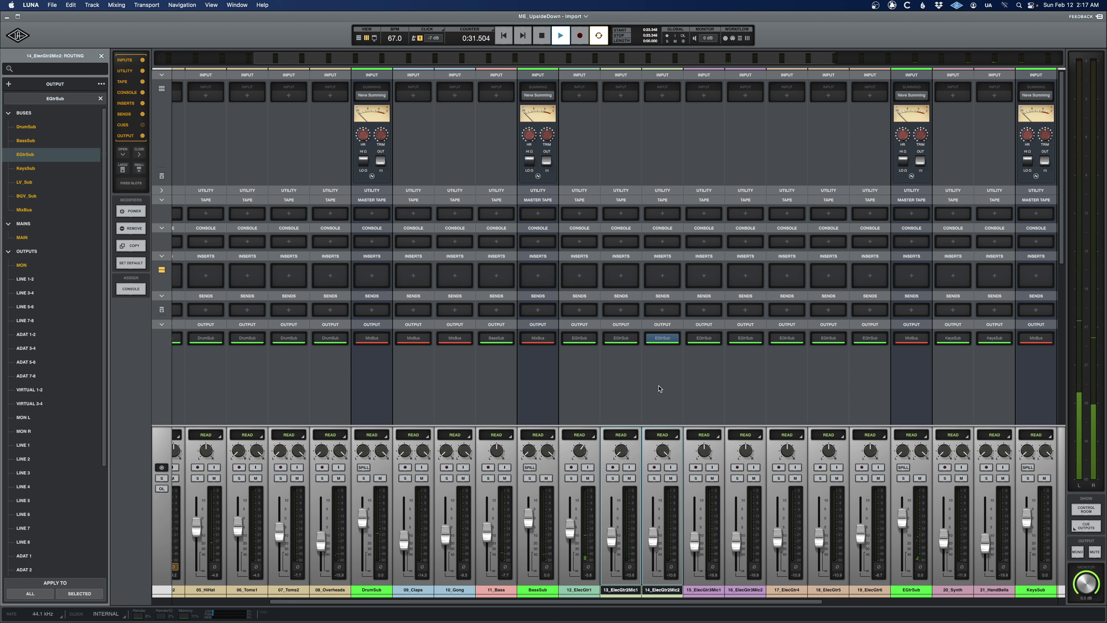
Briefly solo 01_Kick1 to hear it alone, and check the remaining channels through to MixBus
scroll(659, 388, left, 5)
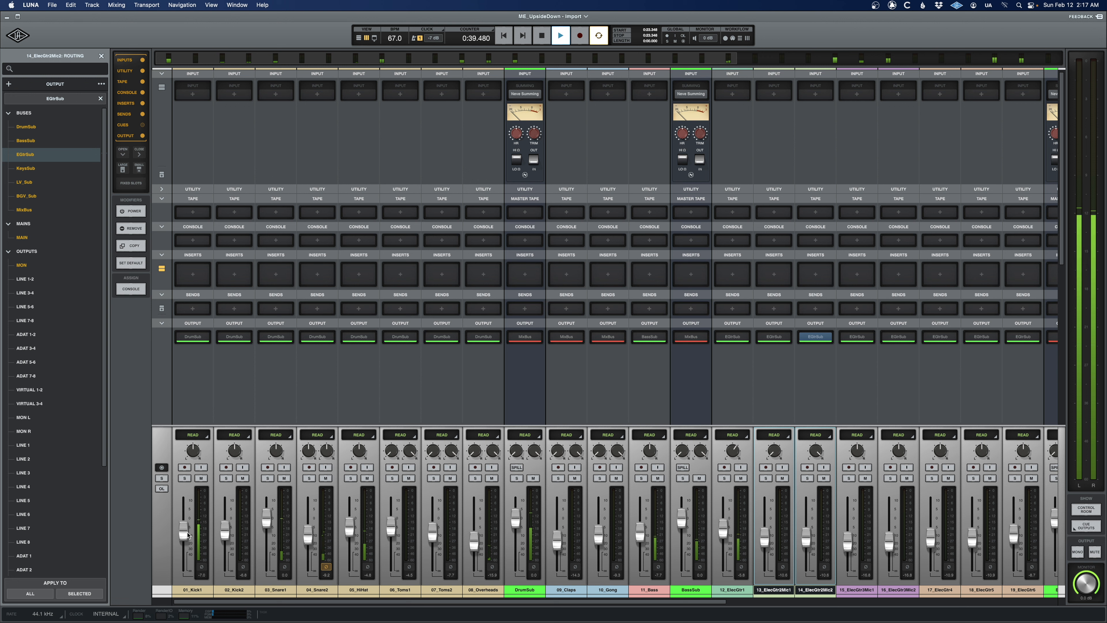
click(185, 478)
click(185, 478)
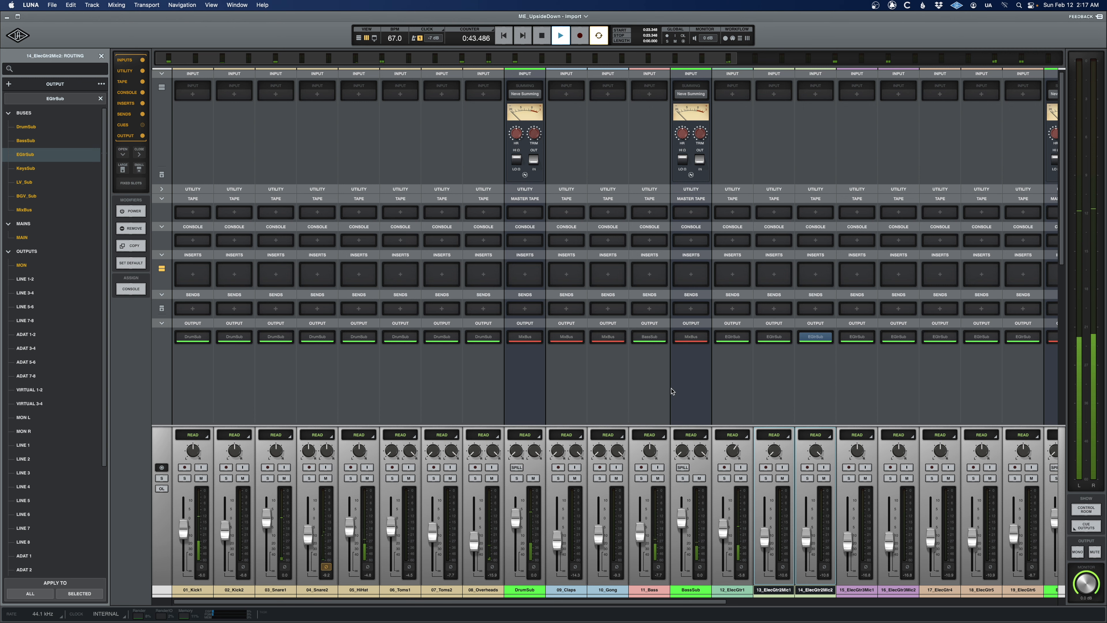
scroll(672, 392, right, 8)
scroll(672, 391, right, 5)
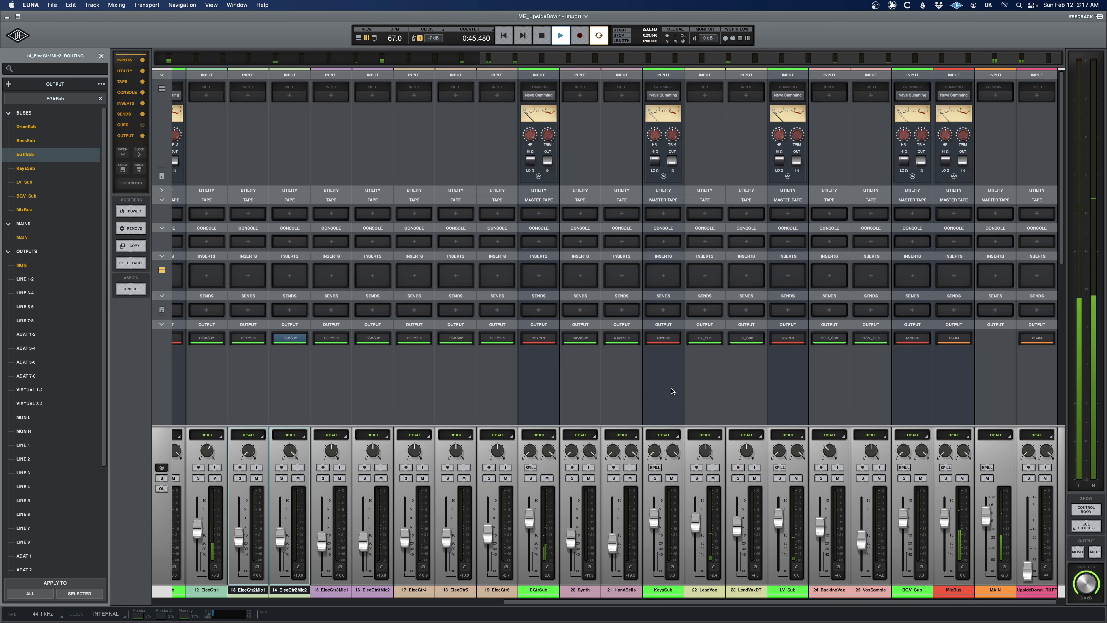
Play the song again from about 0:56 and check the balance of the guitar, keys and vocal channels
key(super+equal)
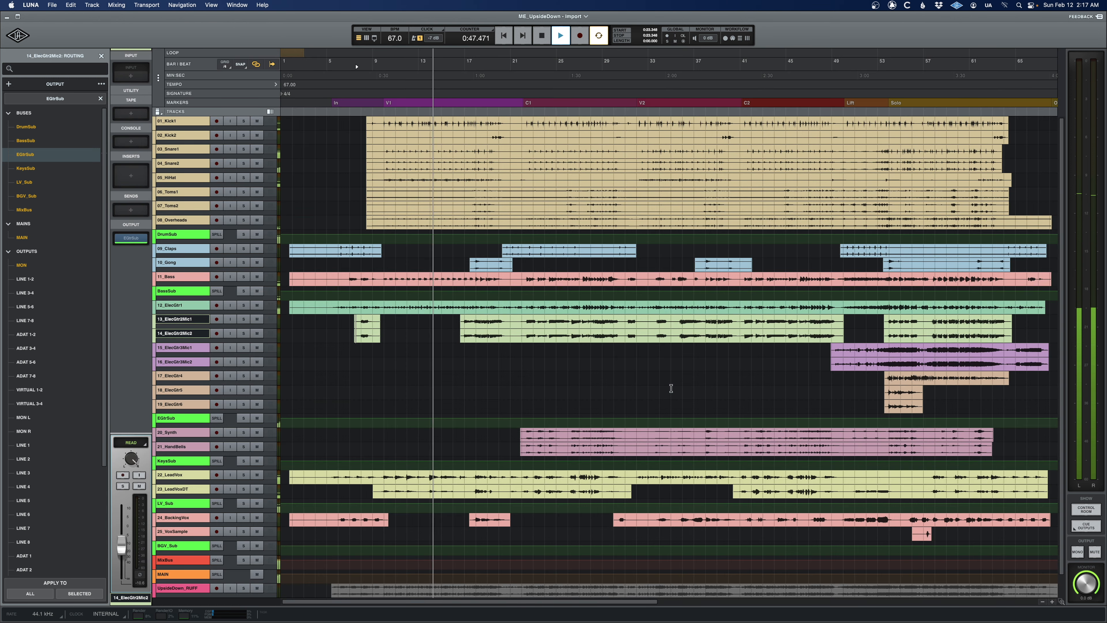
click(462, 382)
key(space)
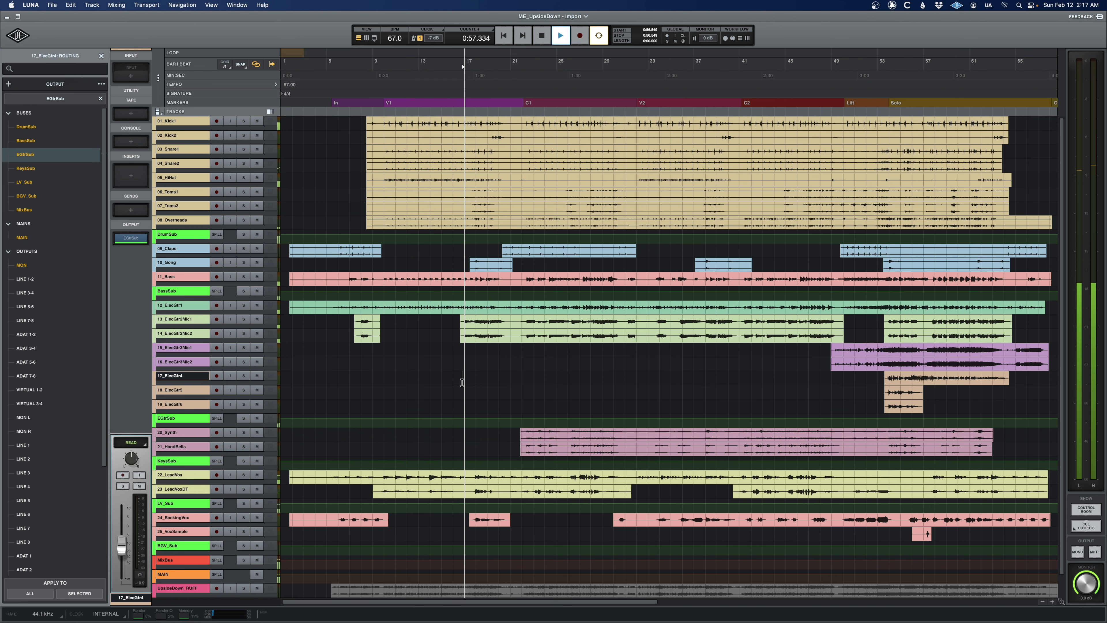
key(super+equal)
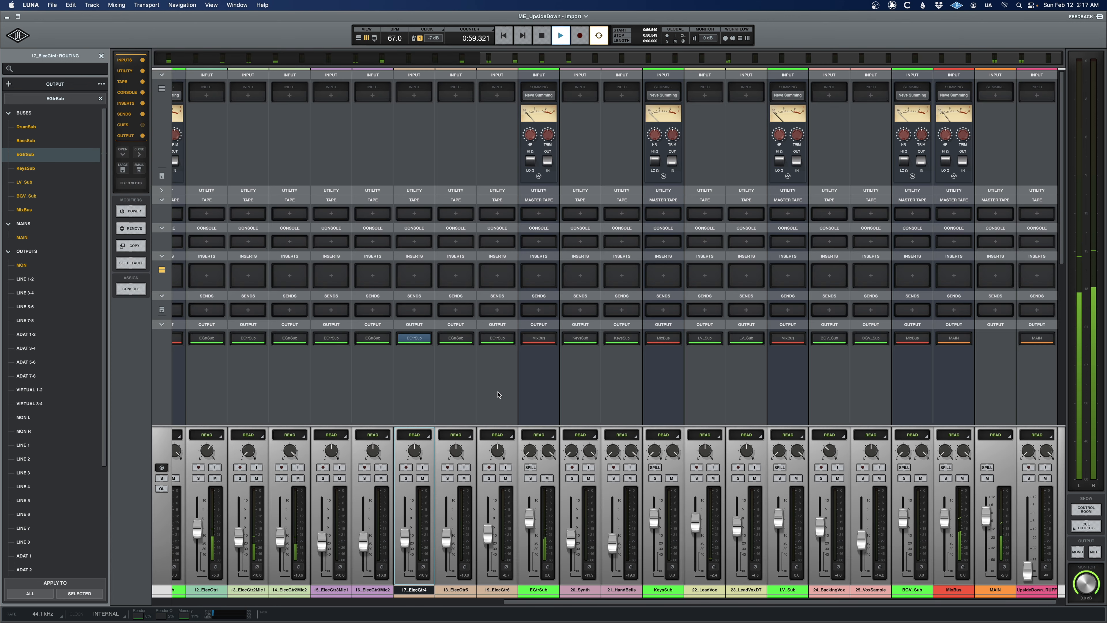
scroll(497, 394, left, 4)
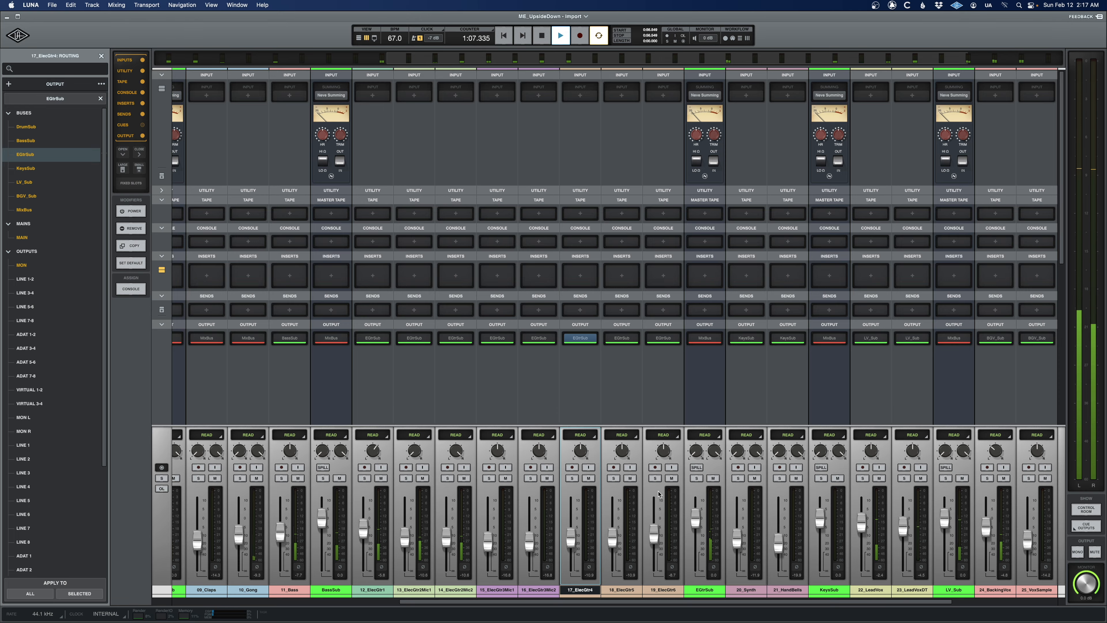
scroll(658, 492, right, 3)
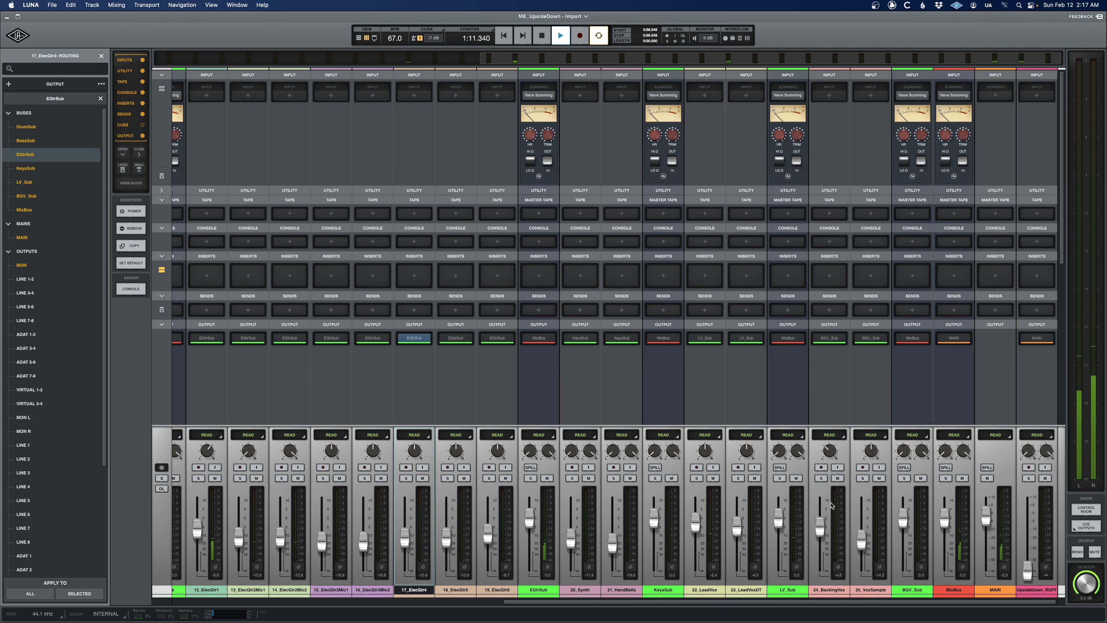
Solo 21_HandBells and 20_Synth together during playback to hear the keys alone, and release both solos
scroll(574, 492, left, 10)
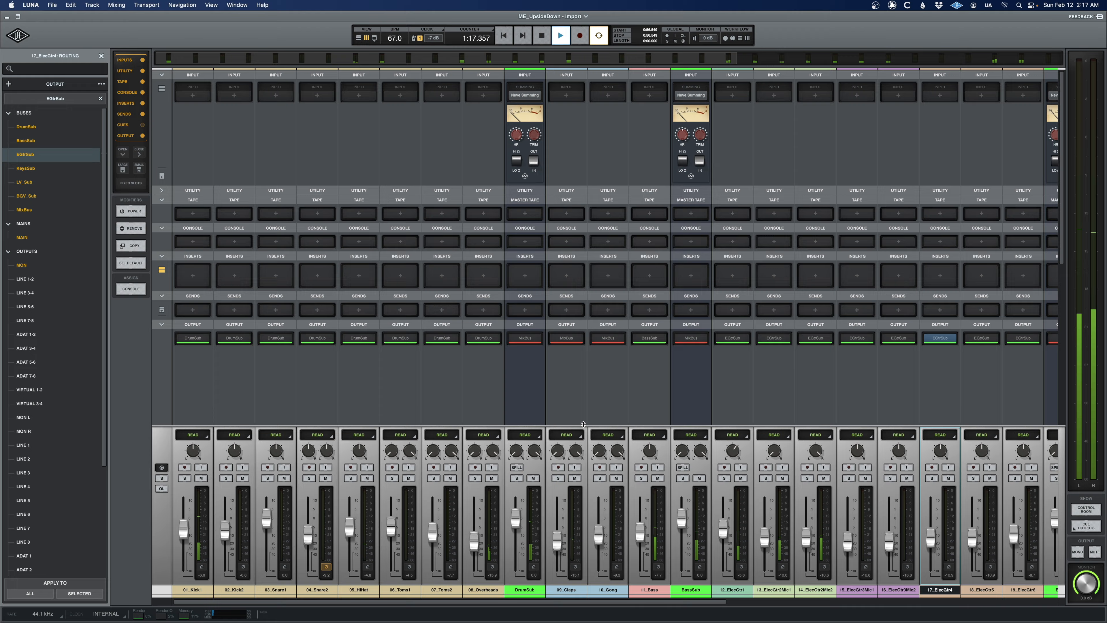
scroll(566, 501, right, 10)
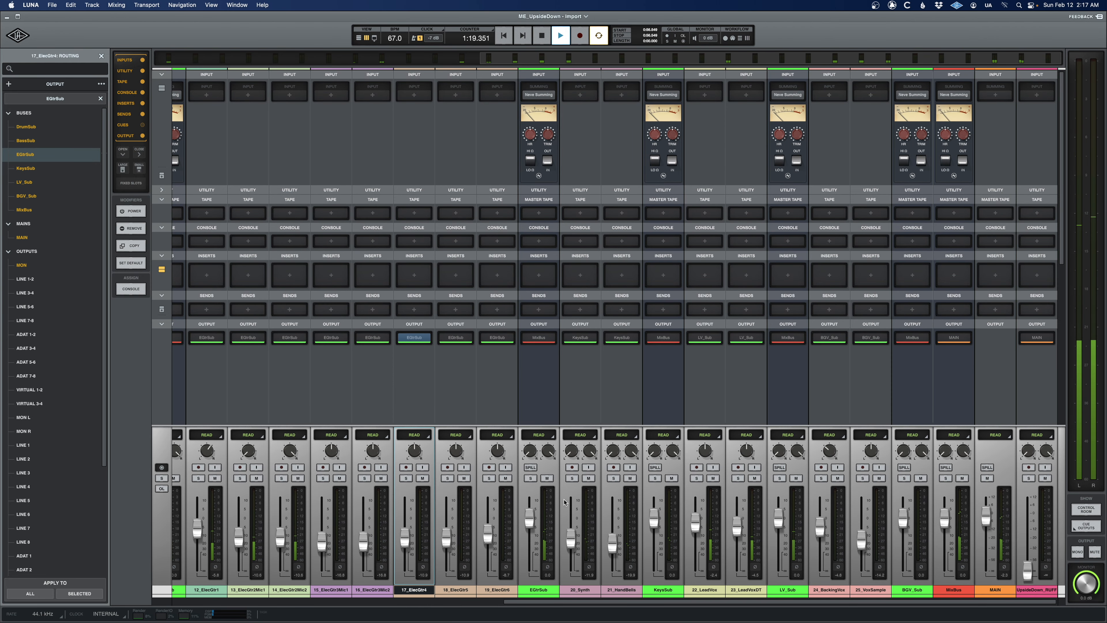
click(613, 478)
click(572, 478)
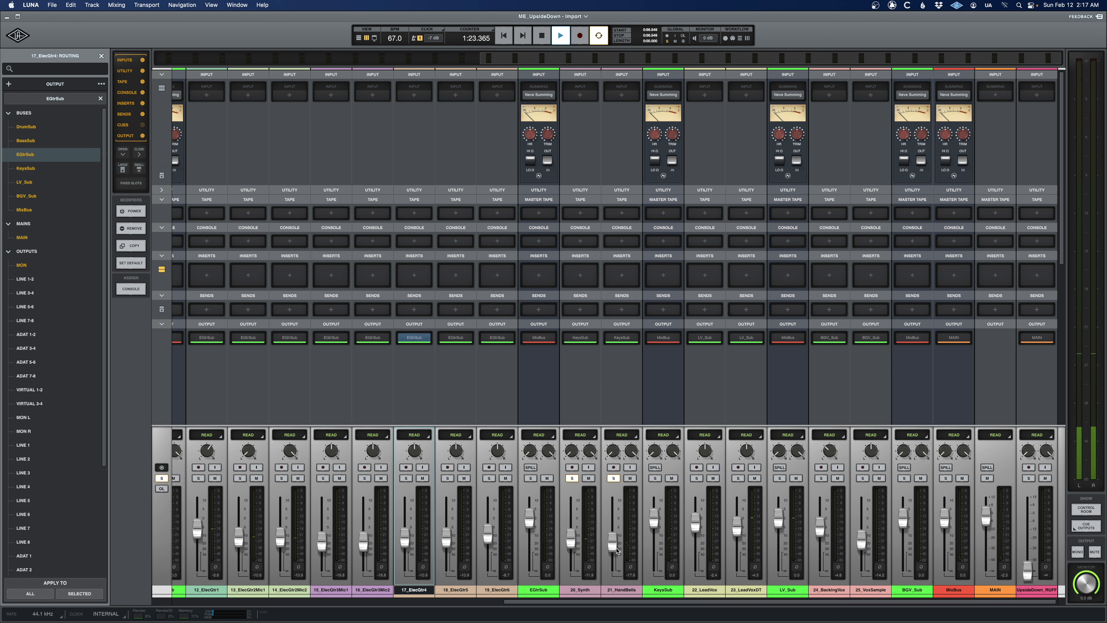
click(572, 478)
click(614, 478)
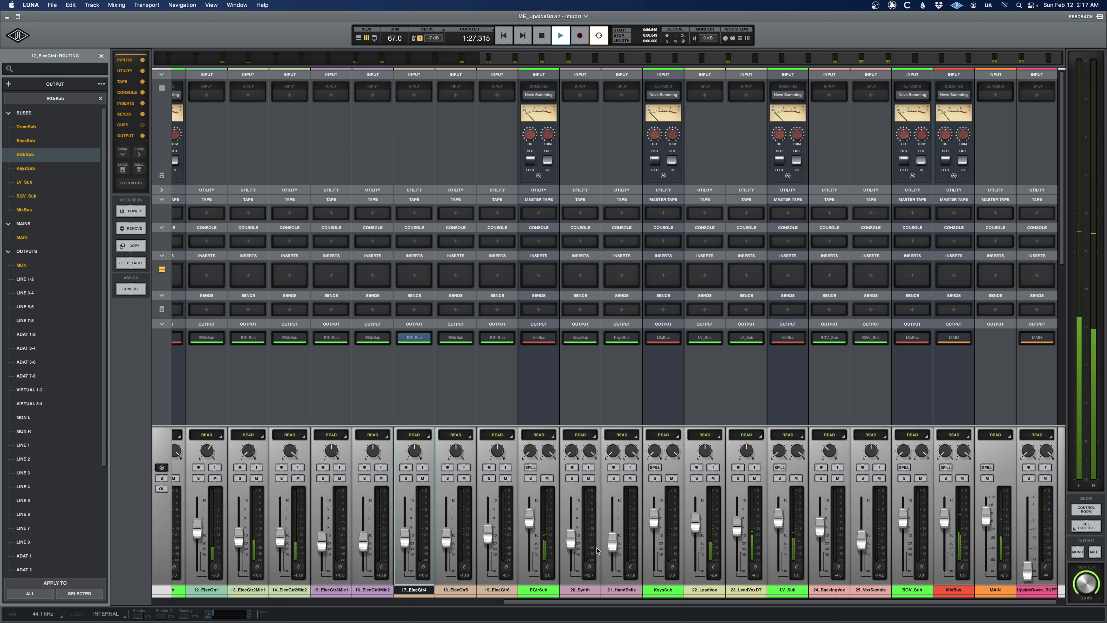
Move the playback position in the timeline to the start of the C1 section and play from there
key(space)
key(space)
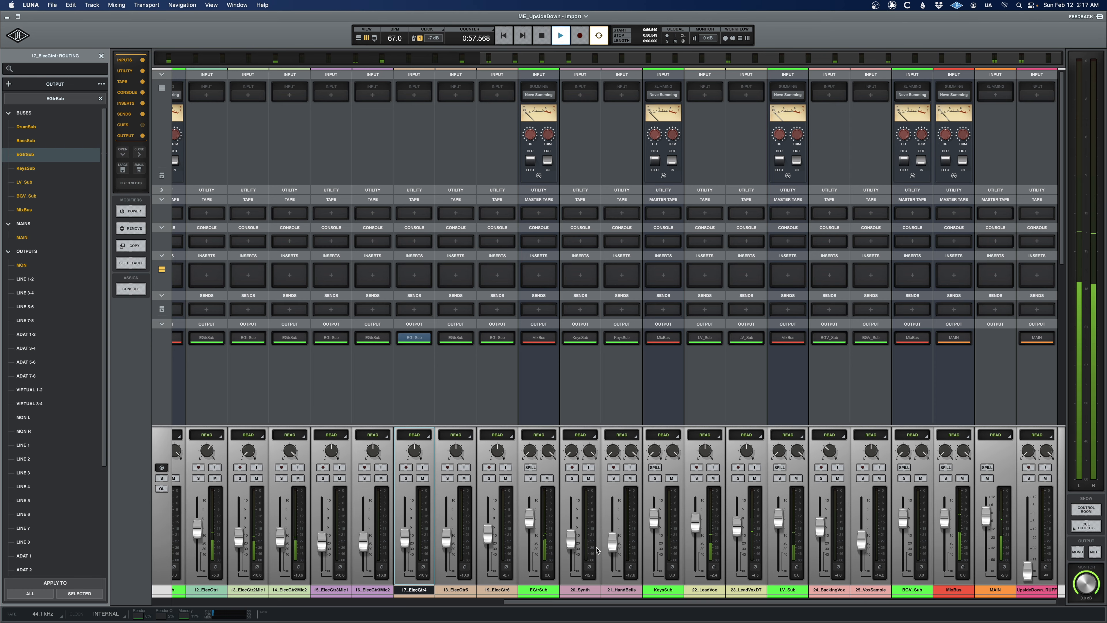
key(super+equal)
key(space)
click(524, 403)
key(space)
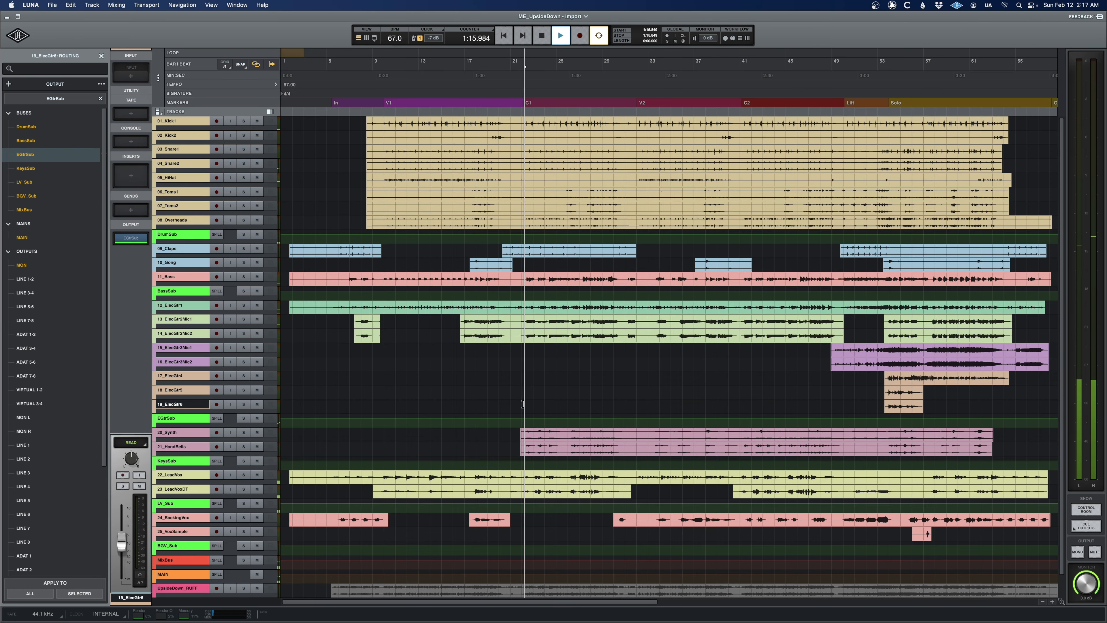
Select 20_Synth and 21_HandBells in the mixer and lower their faders slightly together
key(super+equal)
click(619, 589)
shift+click(579, 589)
drag(567, 546, 569, 548)
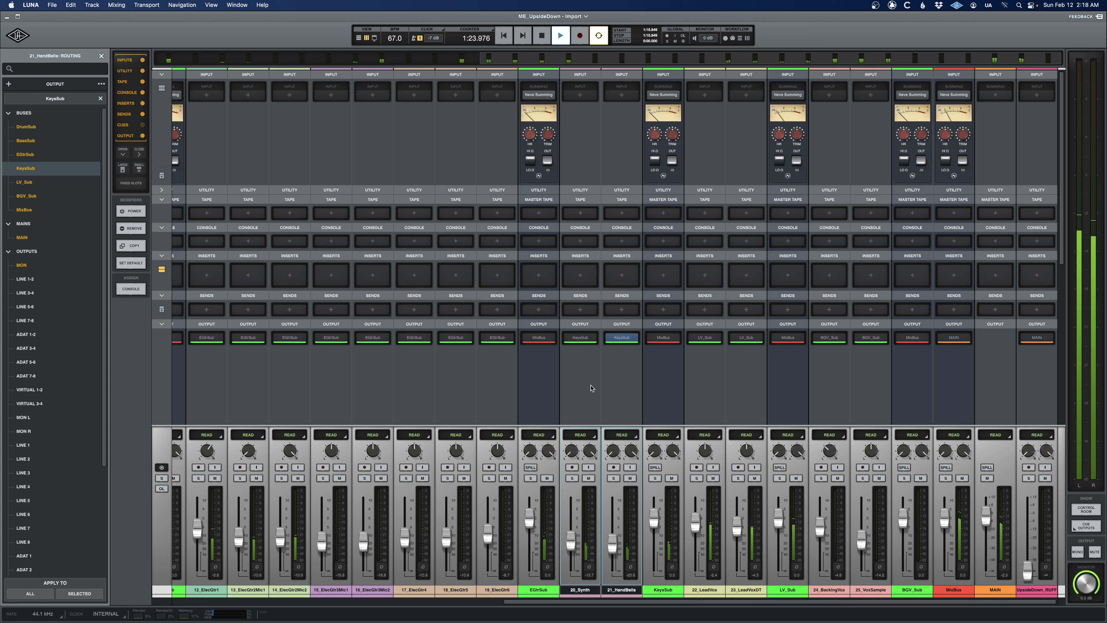
Stop playback, solo 22_LeadVox and 23_LeadVoxDT to check their clips in the timeline, and release the solos in the mixer
click(705, 589)
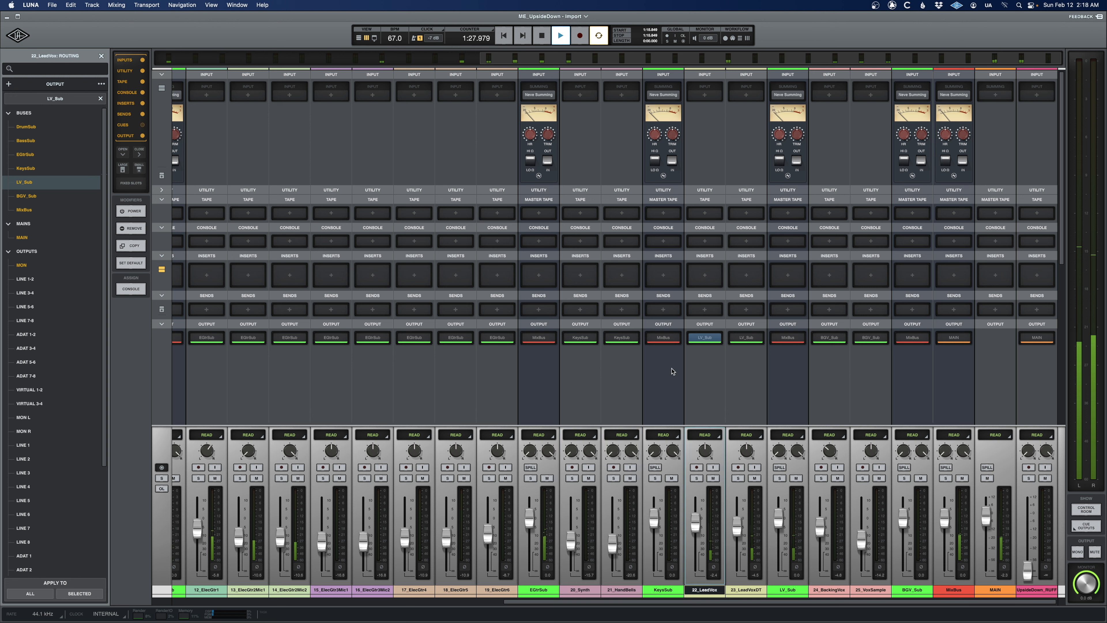
key(space)
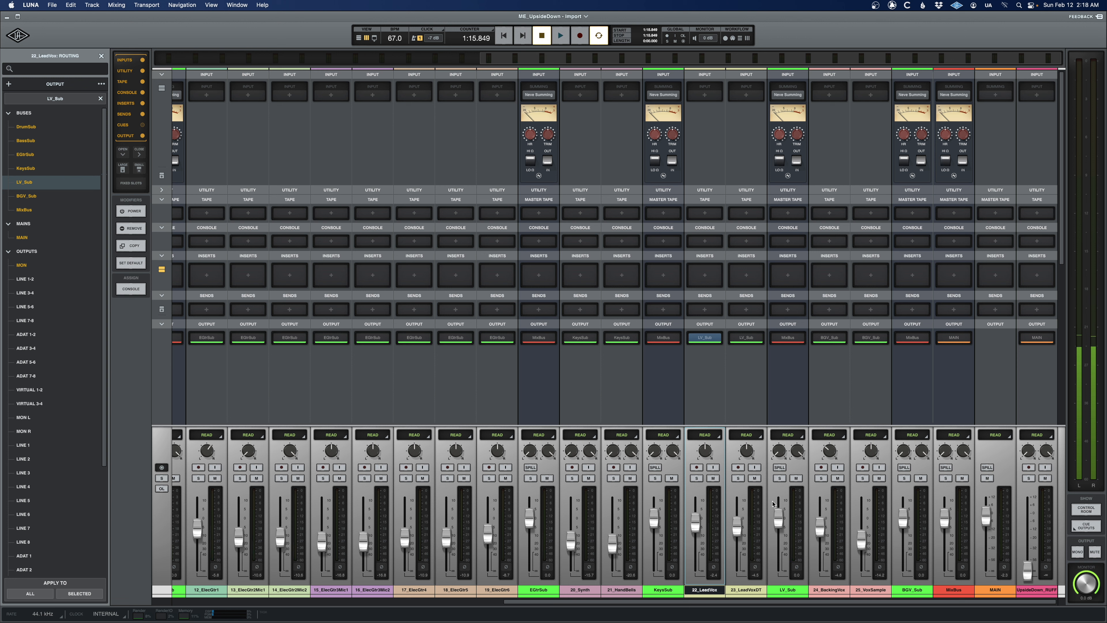
click(699, 478)
key(super+equal)
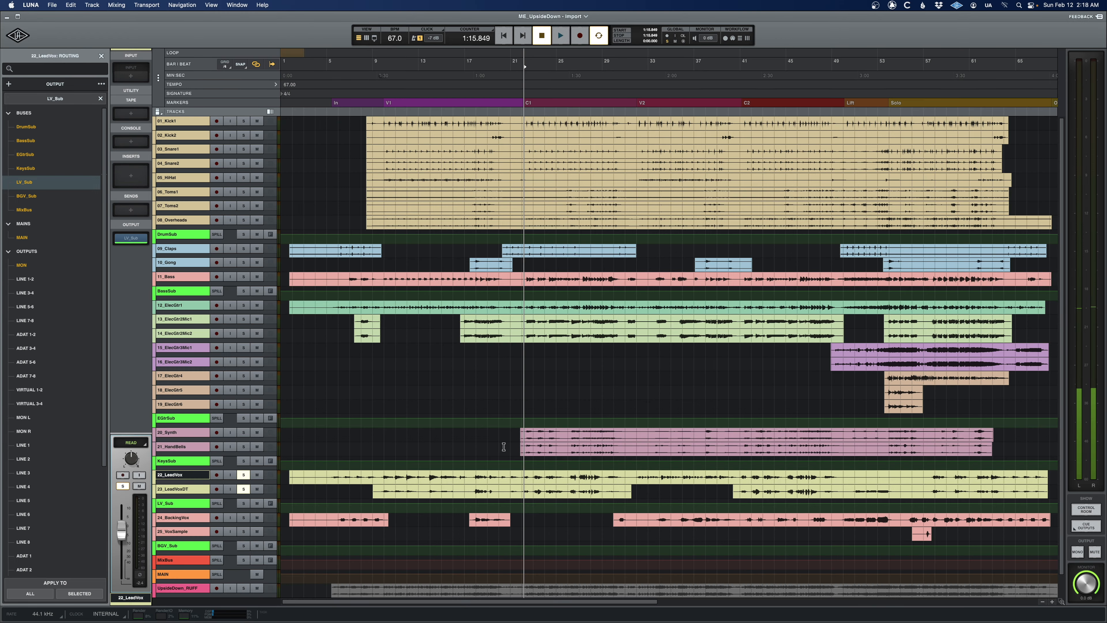
key(super+equal)
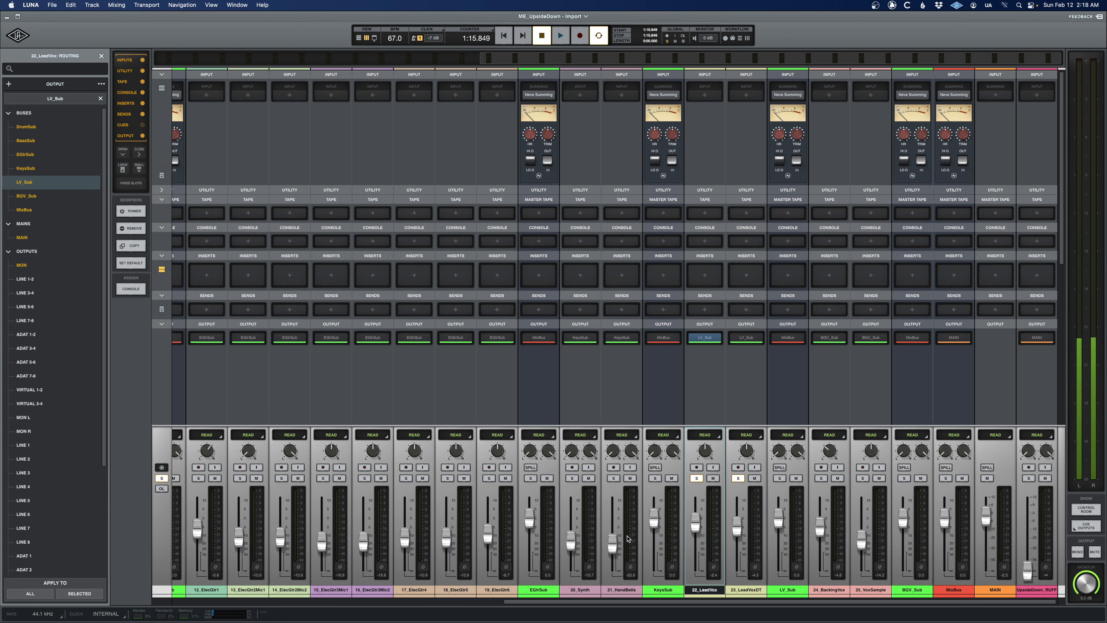
click(694, 478)
Find the SSL G Bus Compressor plug-in and load it in the first insert slot of MixBus
click(952, 276)
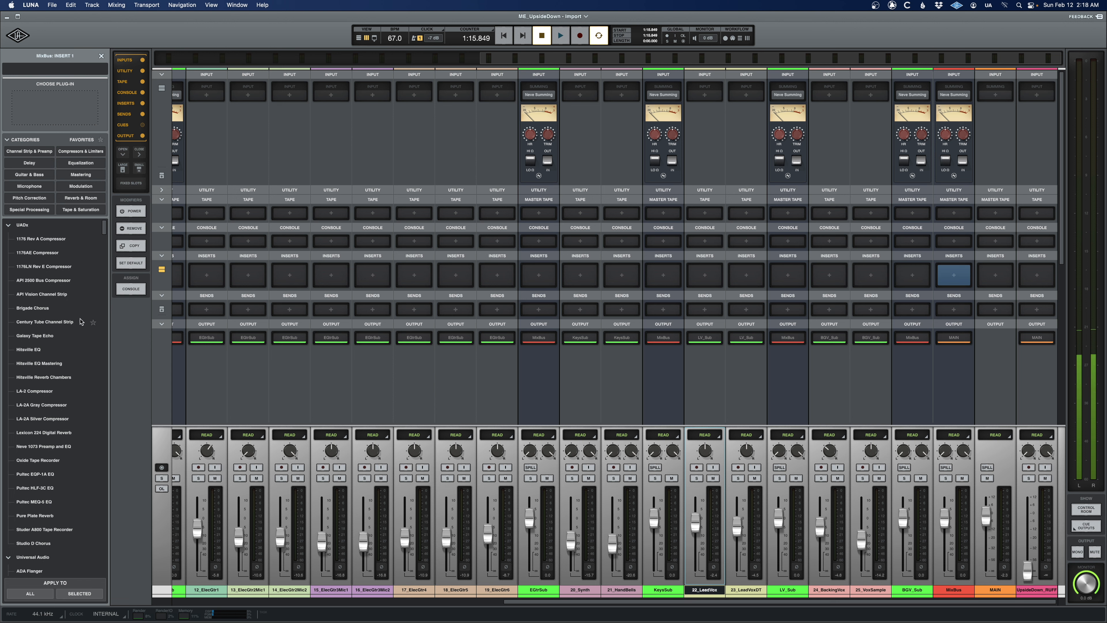
scroll(48, 322, down, 3)
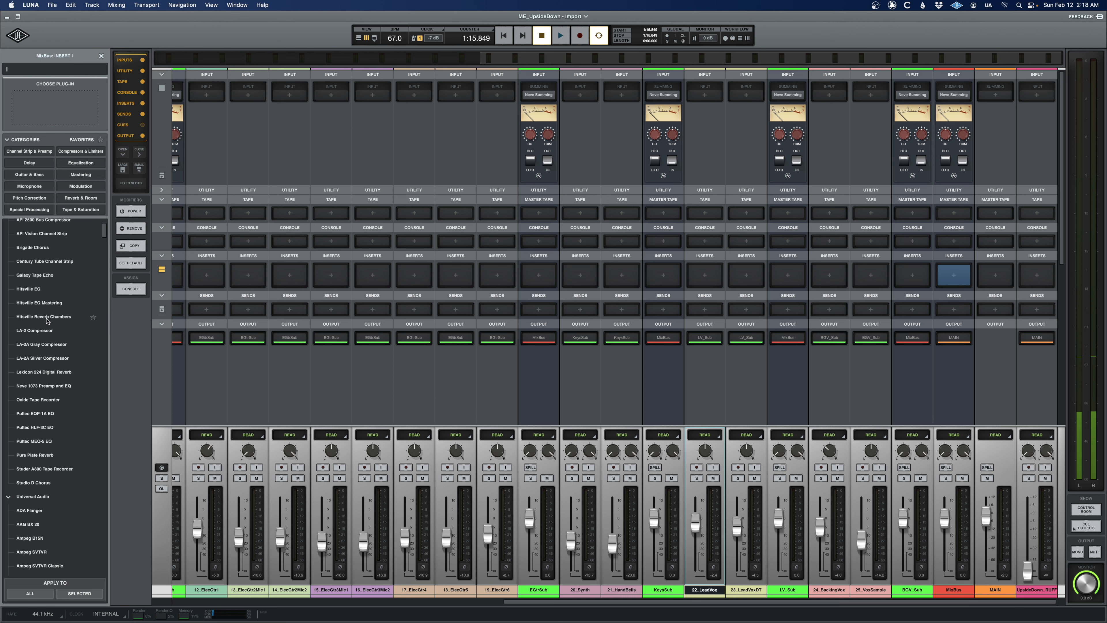
text(s)
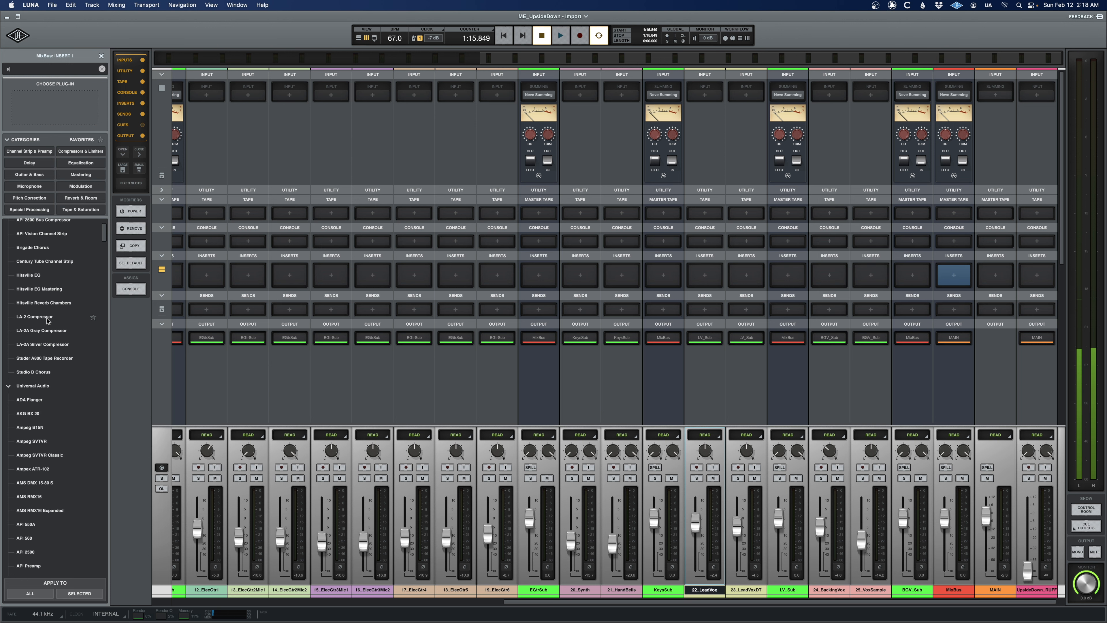
text(sl)
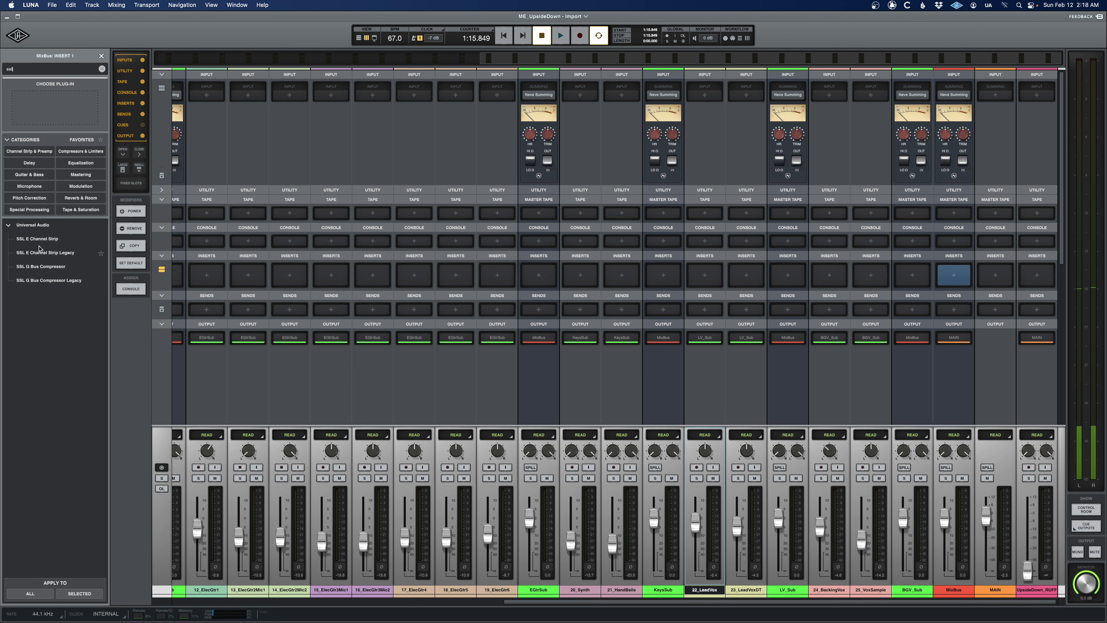
double_click(40, 262)
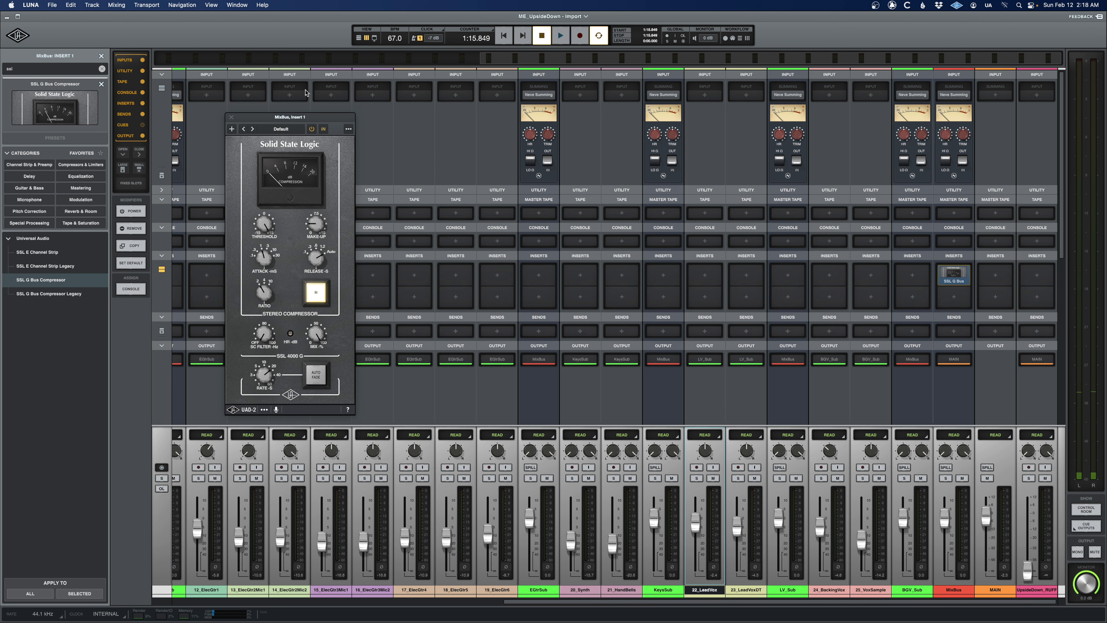
Lower the SSL G Bus Compressor's threshold, set its attack to 3 ms and raise the make-up gain slightly
drag(319, 118, 649, 154)
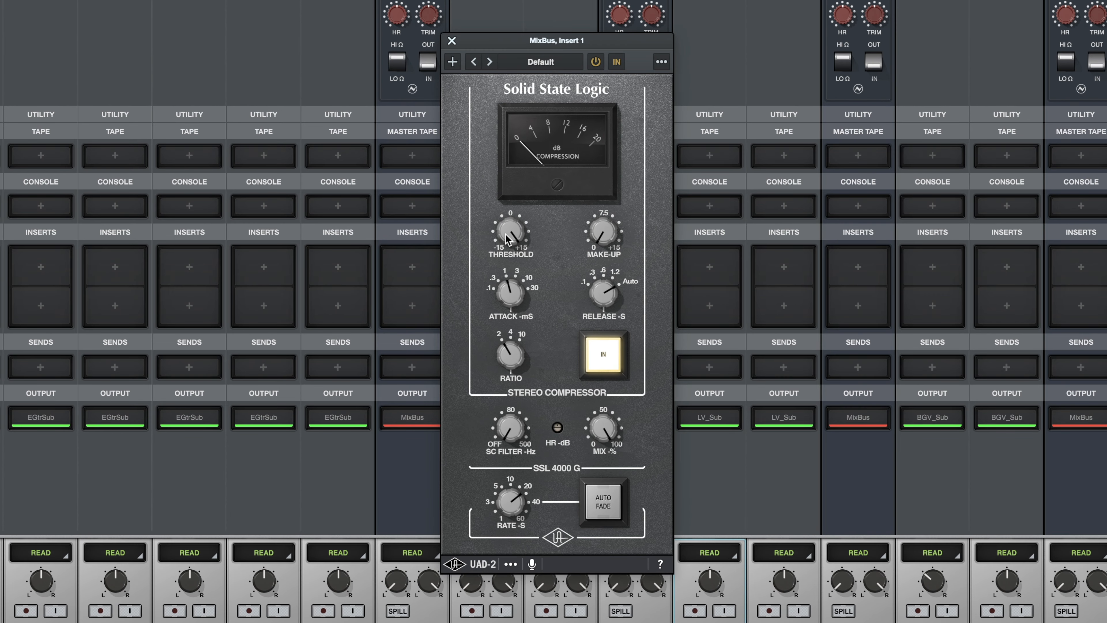
drag(506, 239, 506, 242)
drag(507, 300, 508, 253)
drag(504, 300, 507, 316)
drag(596, 234, 599, 221)
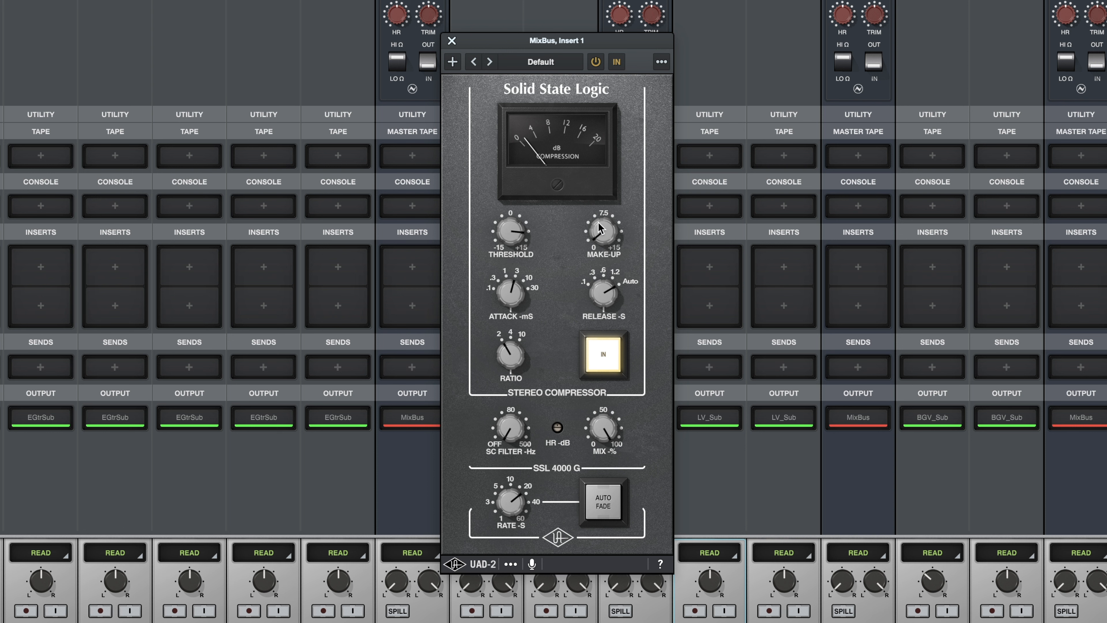
Set the compressor's release to .1 s and make-up to 0, toggle it out and back in, and close its window
drag(601, 297, 569, 554)
drag(603, 242, 599, 251)
click(603, 358)
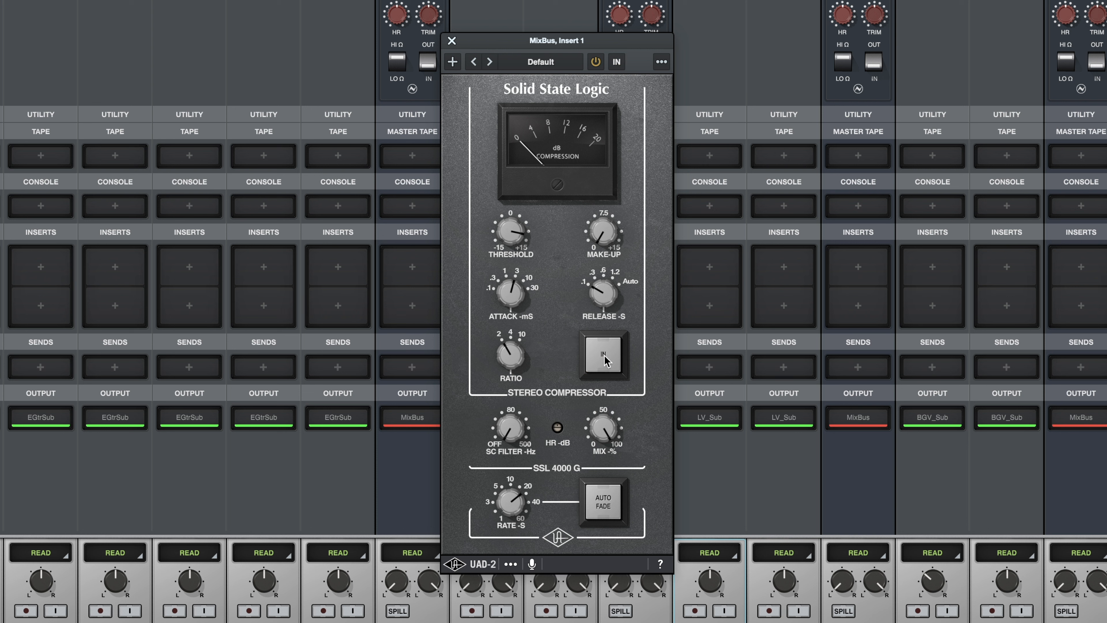
click(604, 358)
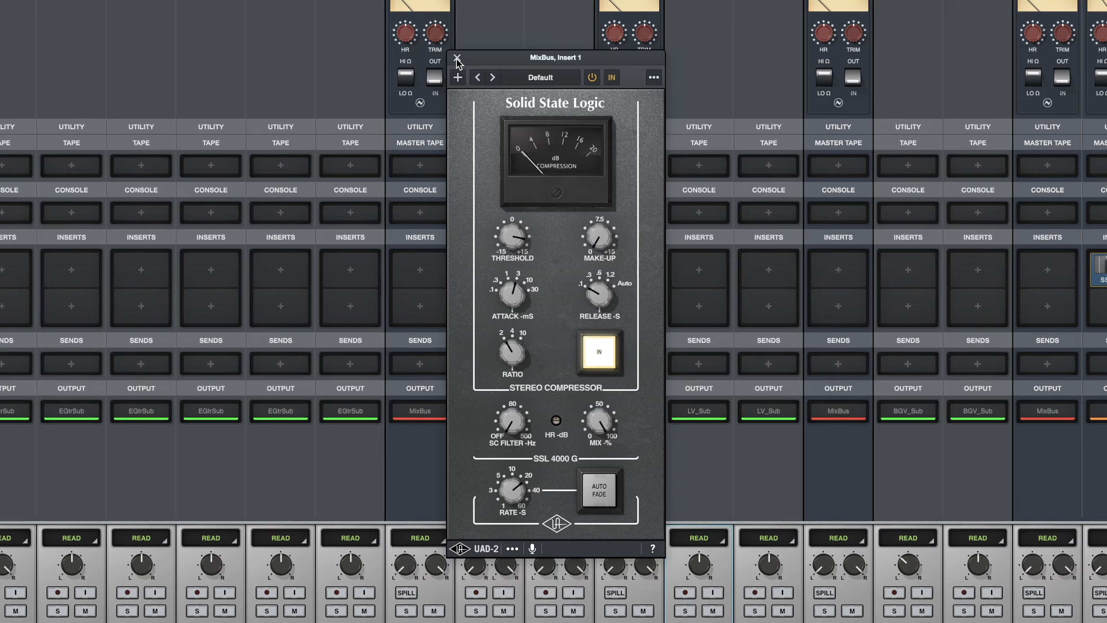
click(452, 41)
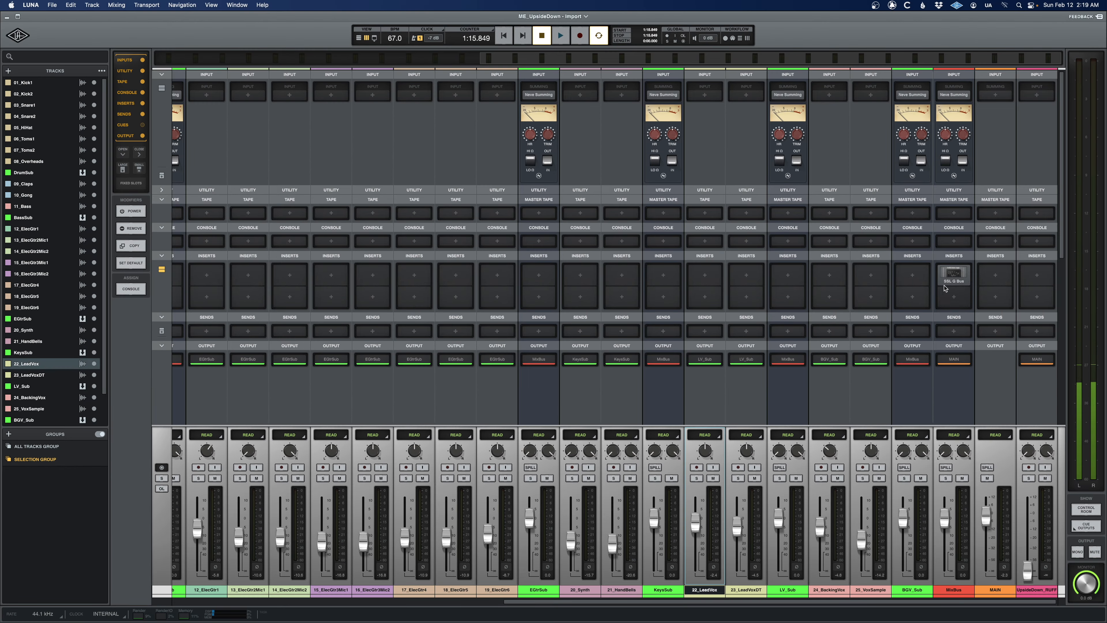
Move the SSL G Bus Compressor down one insert slot on MixBus and add the Hitsville EQ directly below it
drag(944, 288, 952, 300)
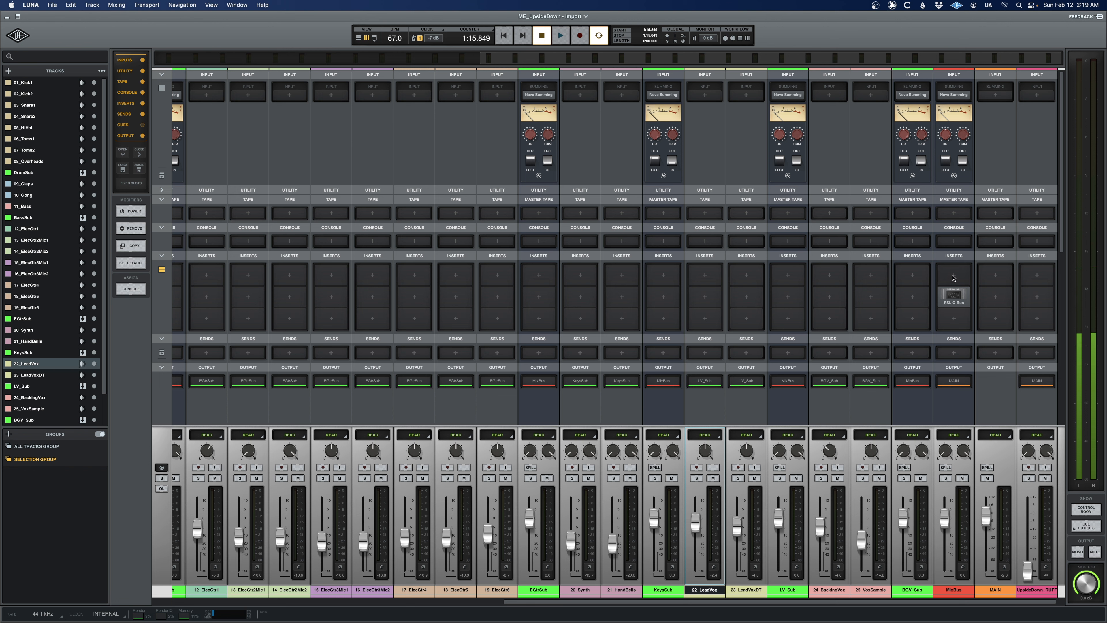
click(954, 322)
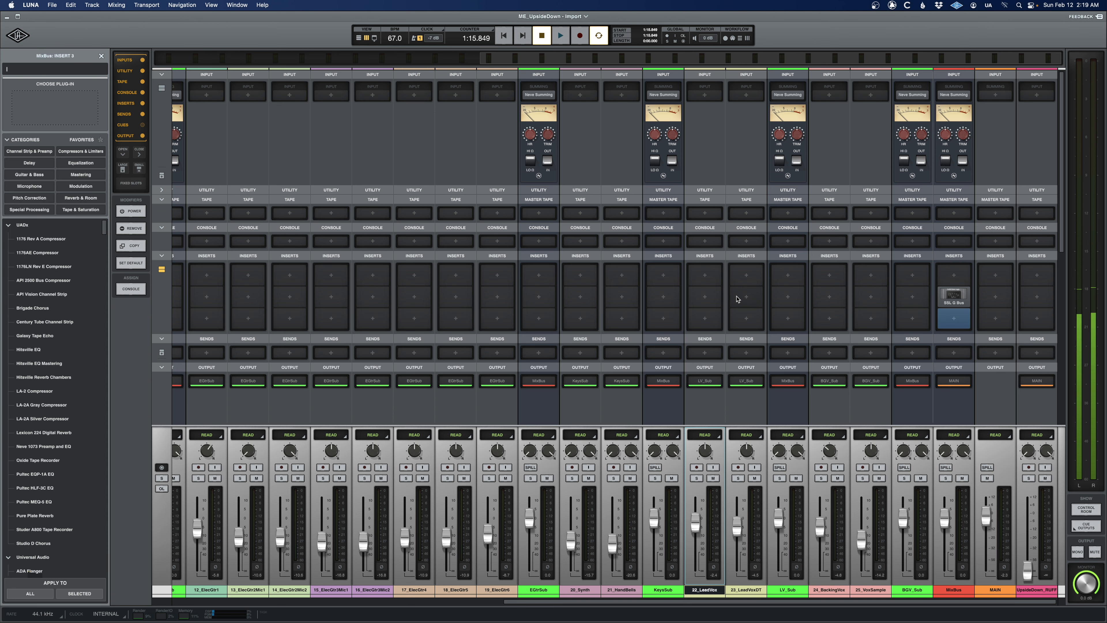
text(hit)
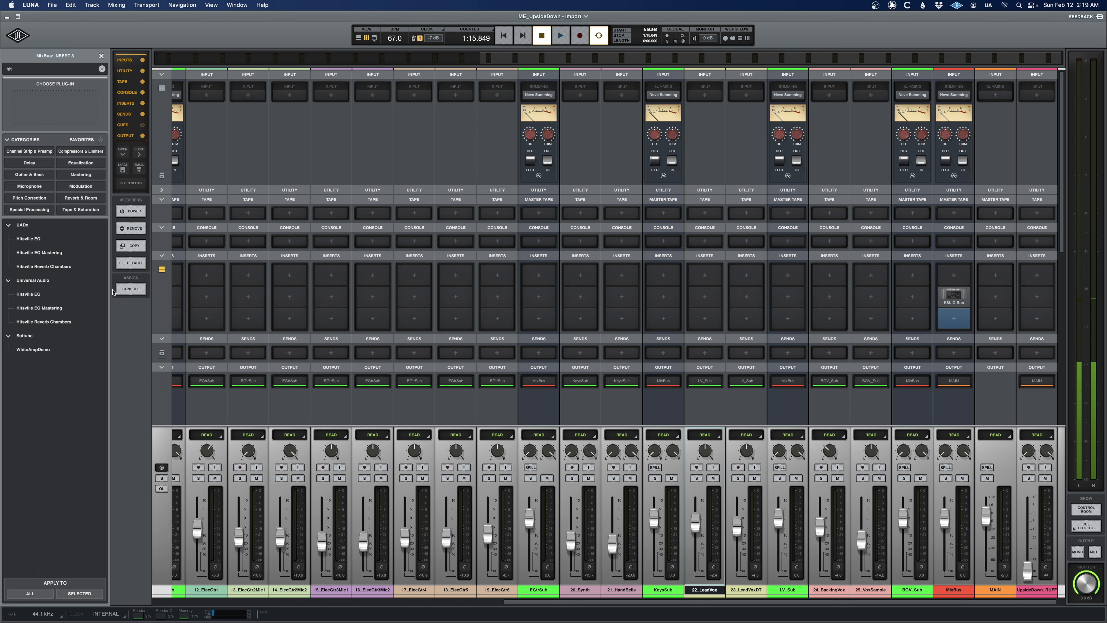
click(37, 239)
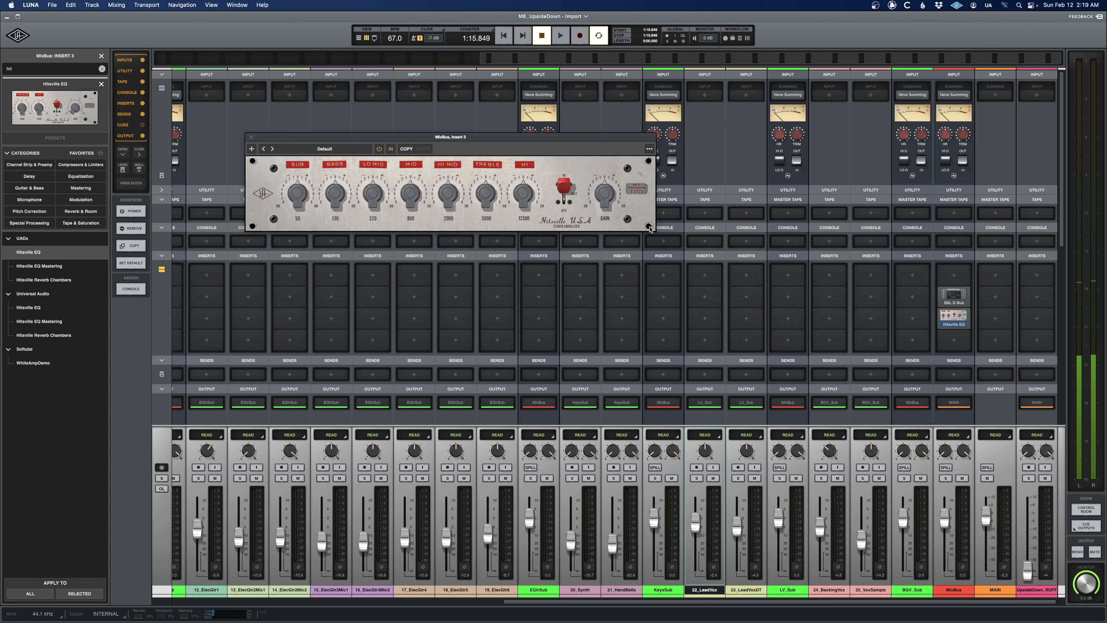
Play the song while comparing MixBus with the Hitsville EQ powered off and on, close the EQ and stop playback
key(space)
drag(381, 141, 515, 239)
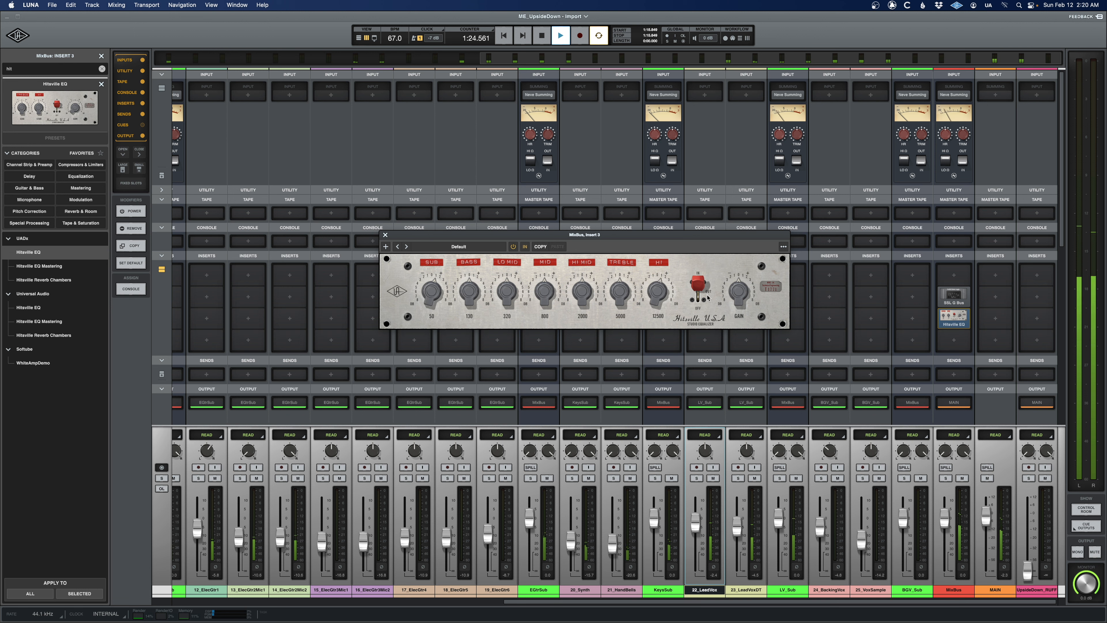
click(513, 247)
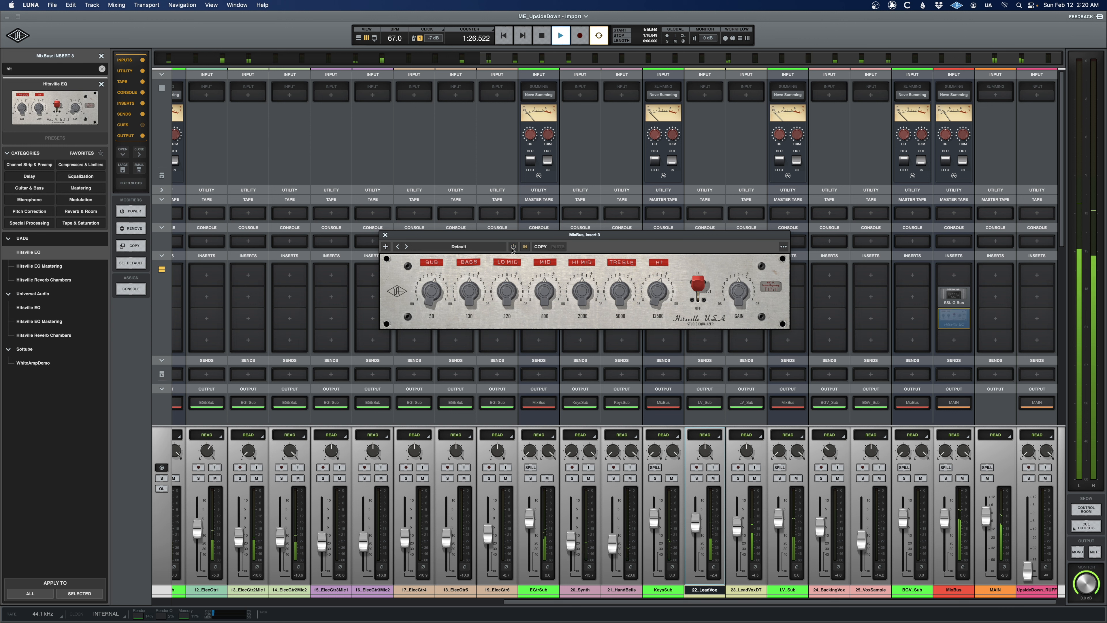
click(513, 247)
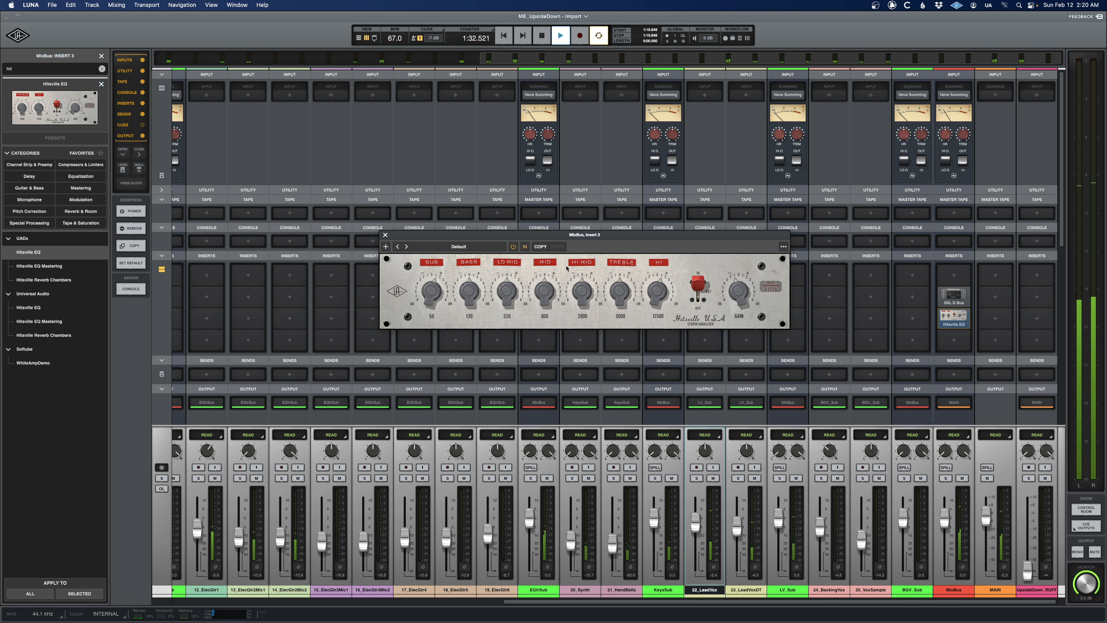
click(514, 247)
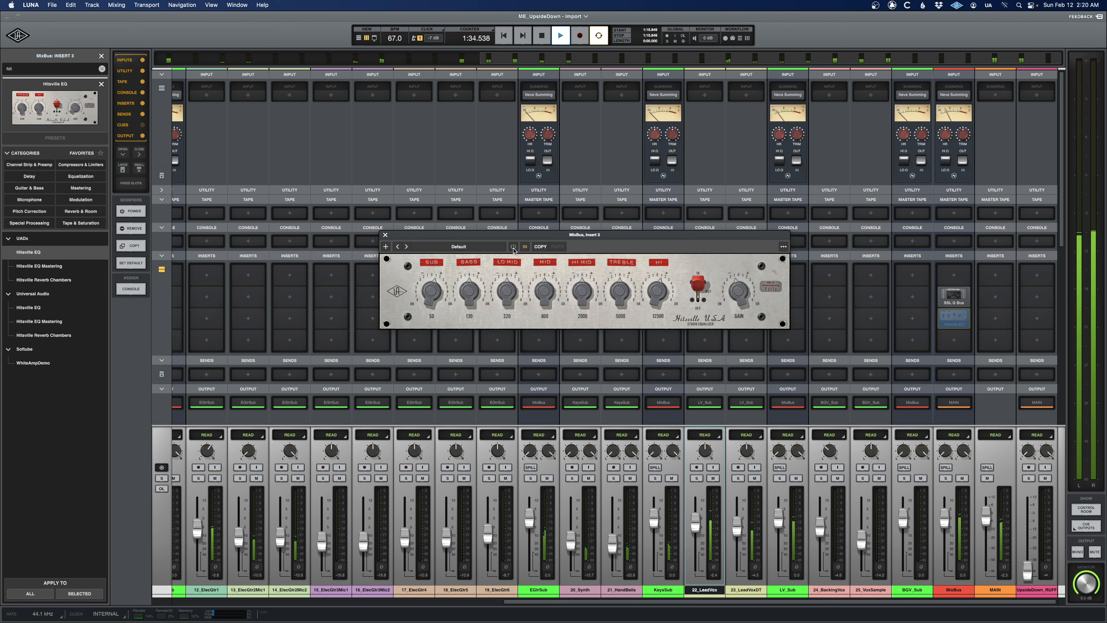
click(514, 248)
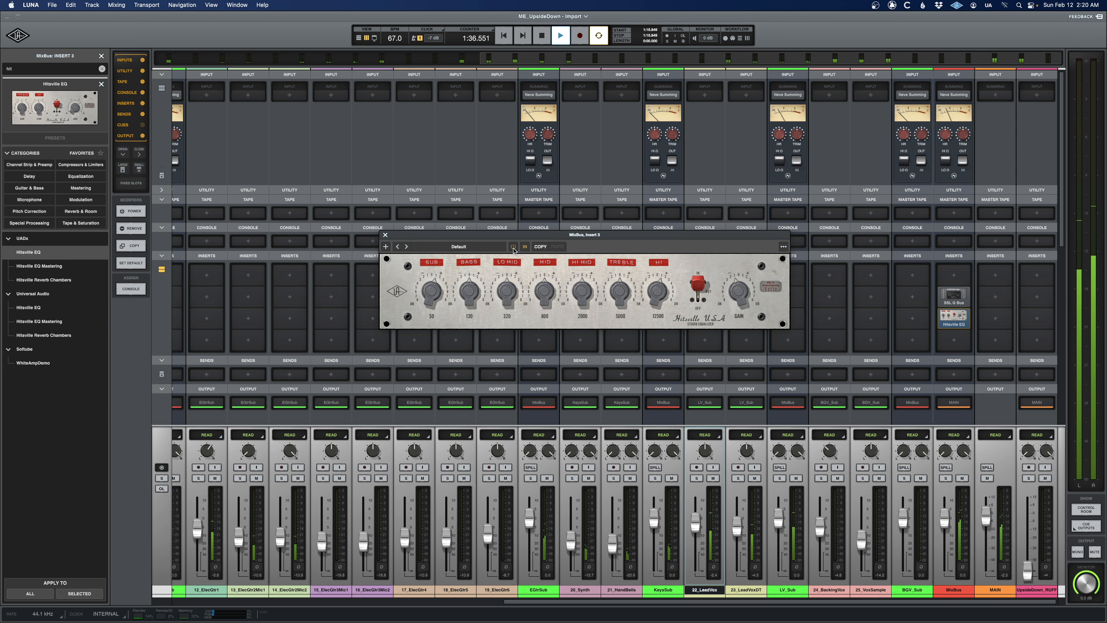
click(385, 235)
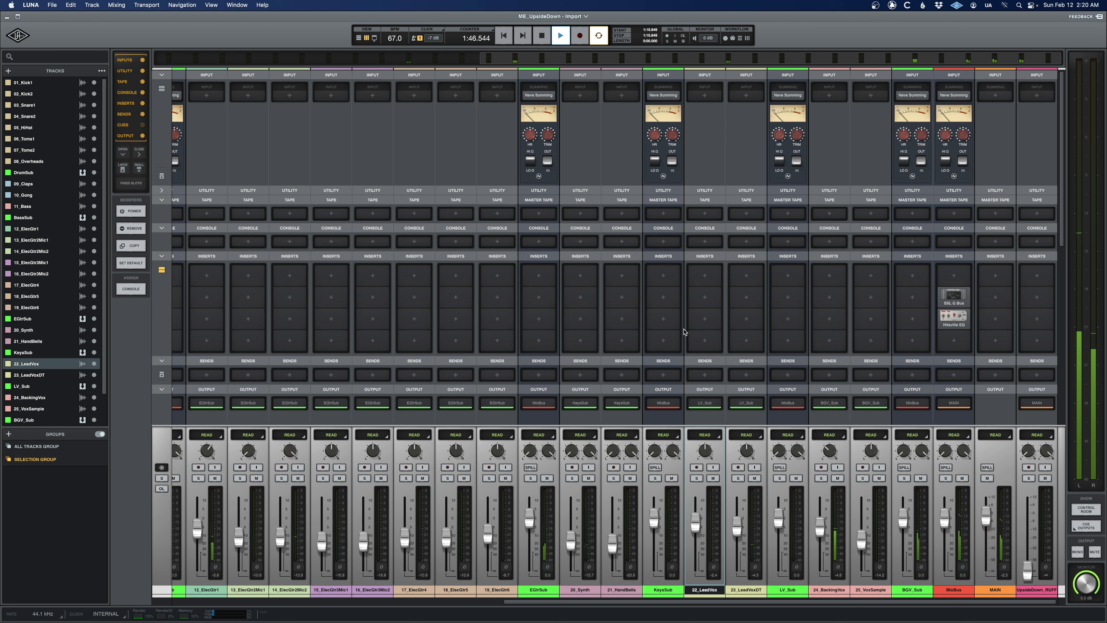
key(space)
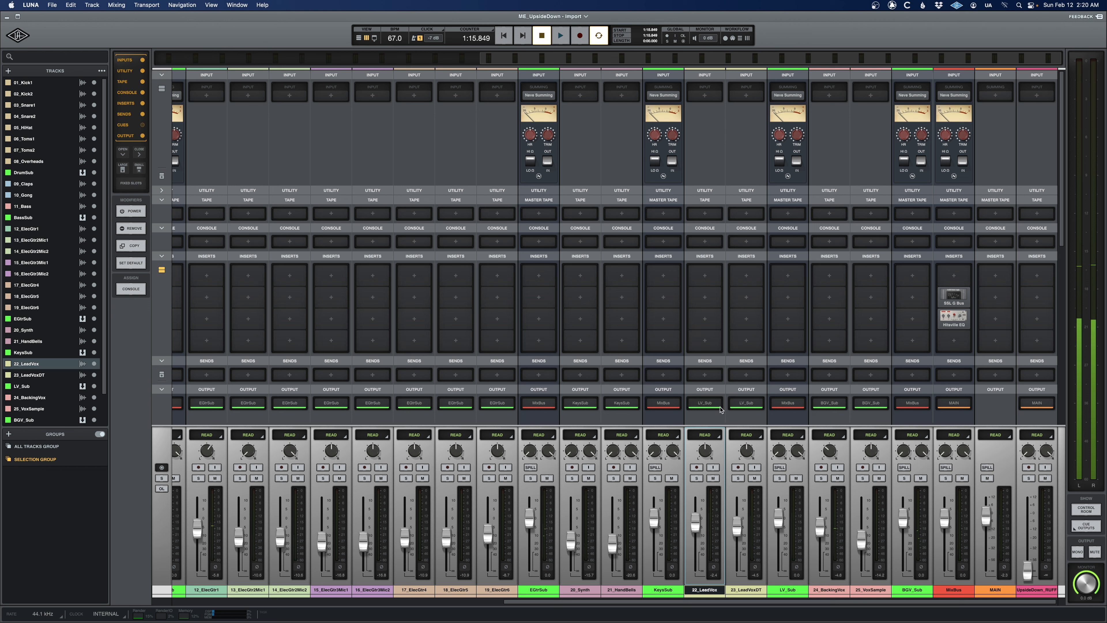
Select the 22_LeadVox and 23_LeadVoxDT tracks together and add FabFilter Pro-Q 3 to the first insert of both
click(746, 590)
click(786, 589)
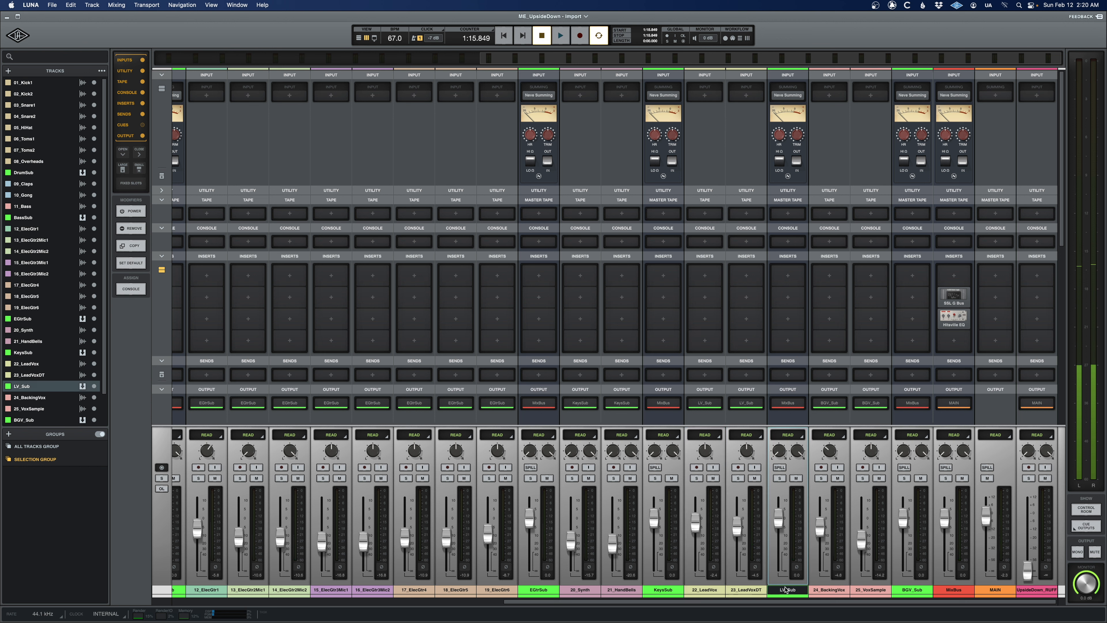
click(707, 590)
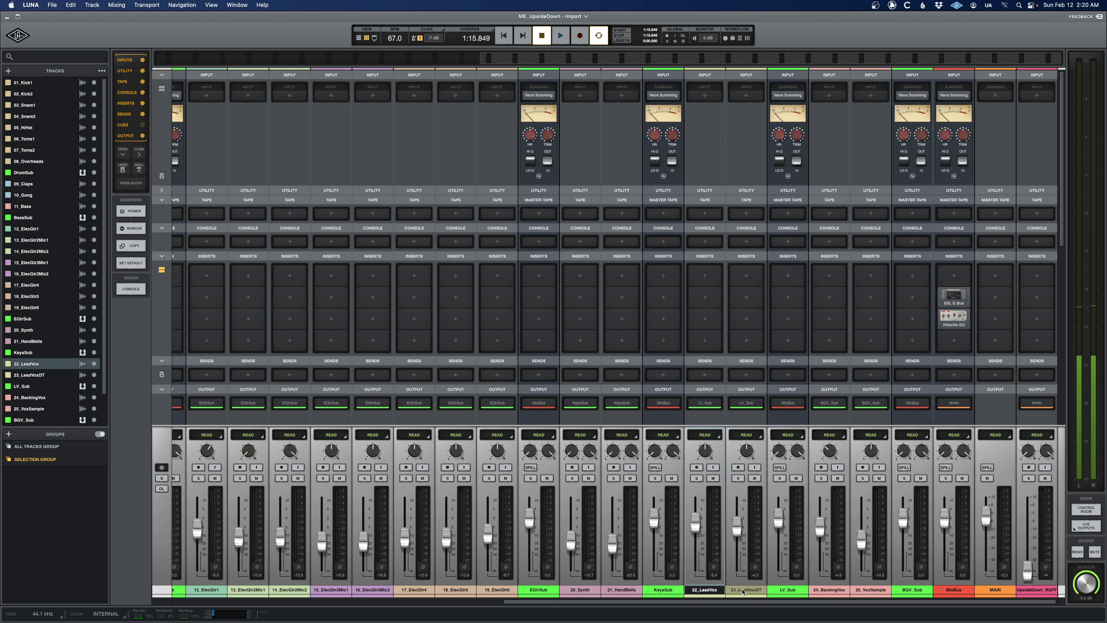
shift+click(743, 589)
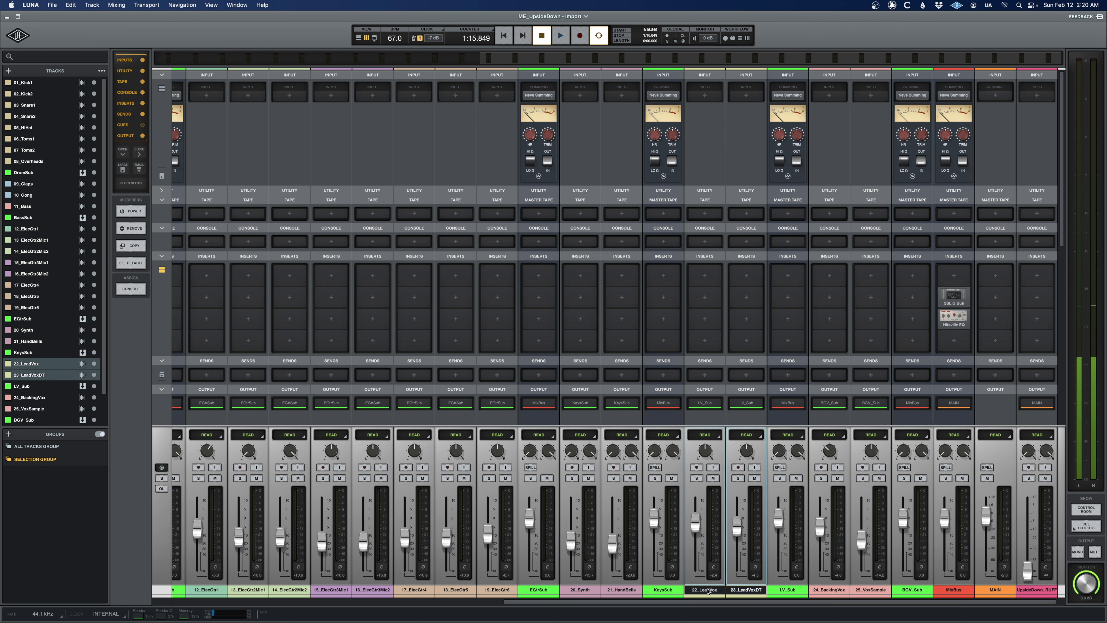
click(708, 276)
text(fab)
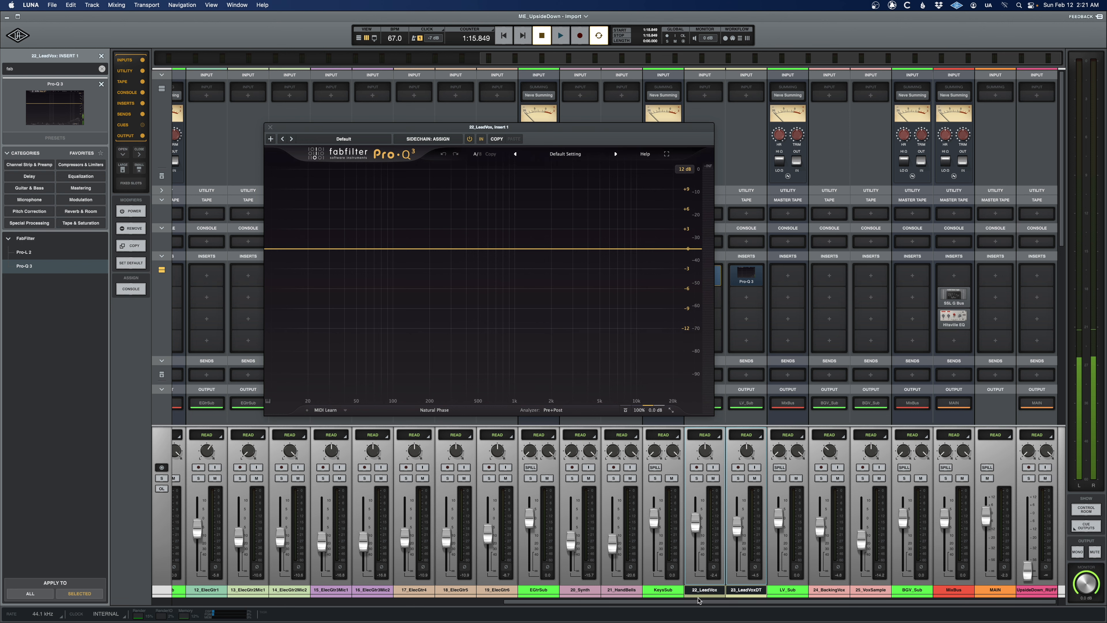
Open the Pro-Q 3 on 23_LeadVoxDT and arrange its window beside the 22_LeadVox one so both are fully visible
drag(591, 127, 519, 136)
mouse_move(749, 283)
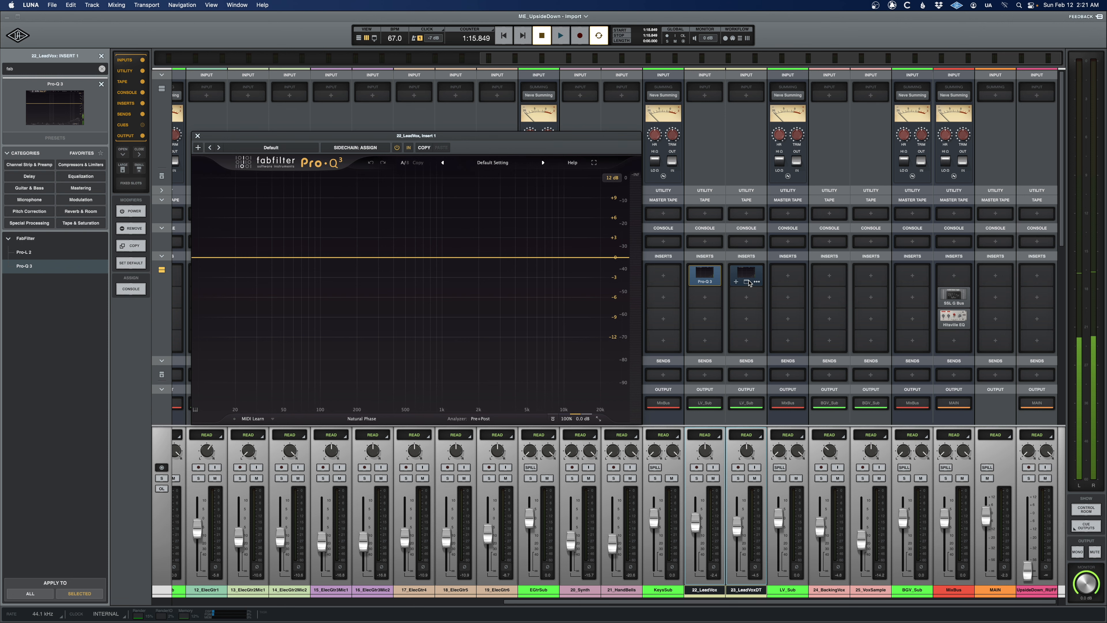
click(747, 282)
drag(532, 135, 495, 138)
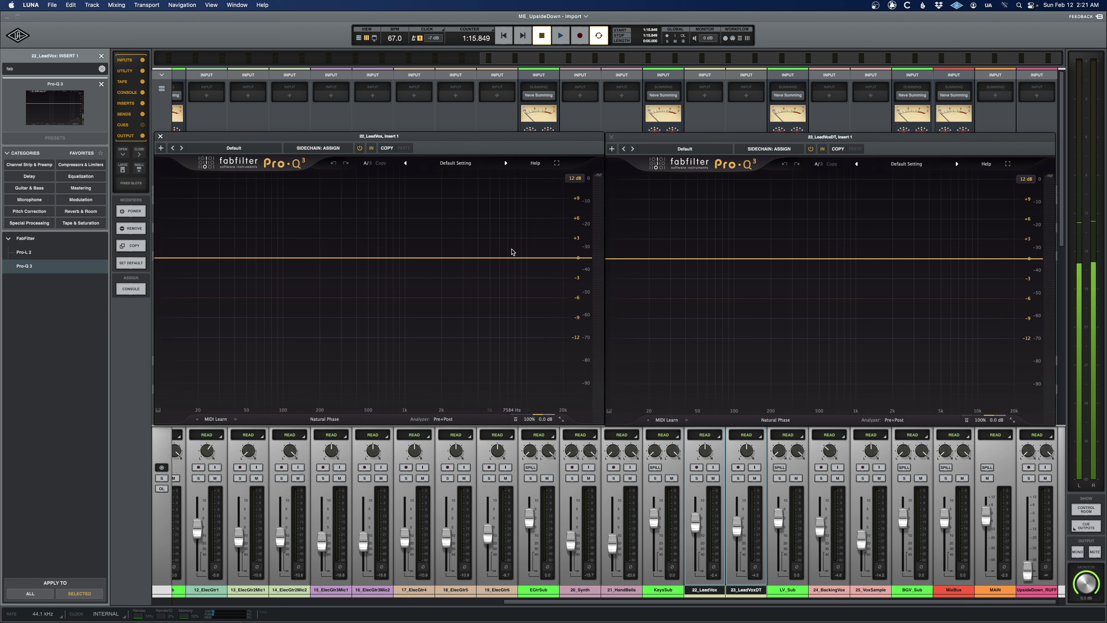
During playback, add a 12 dB/oct low cut at about 87 Hz to both lead vocal Pro-Q 3s and solo both tracks
click(182, 258)
key(space)
drag(183, 258, 283, 258)
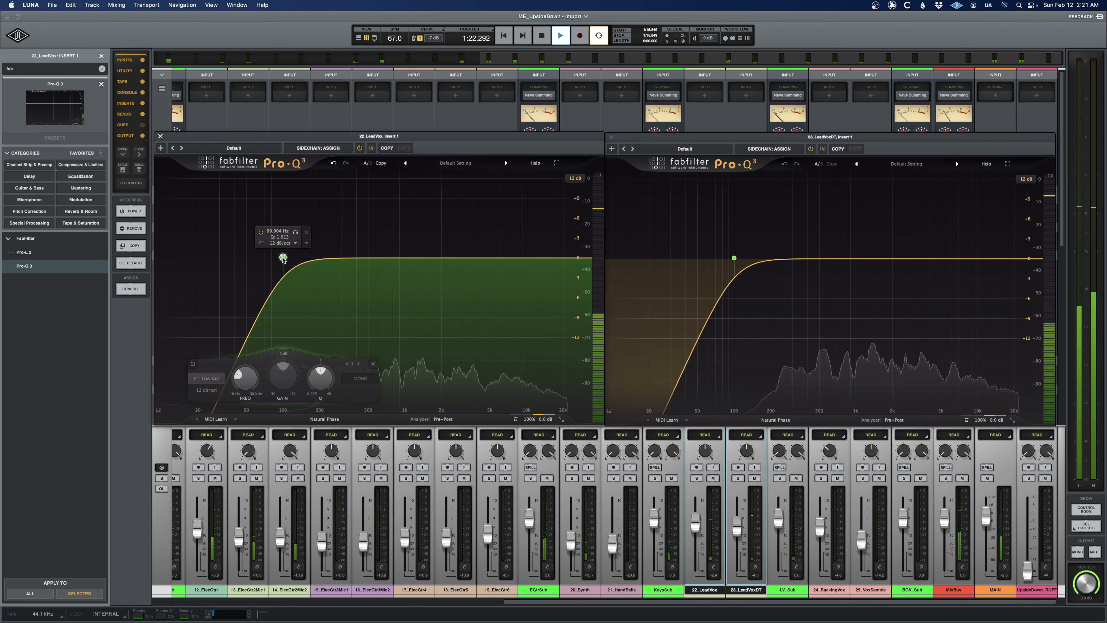
drag(283, 258, 276, 257)
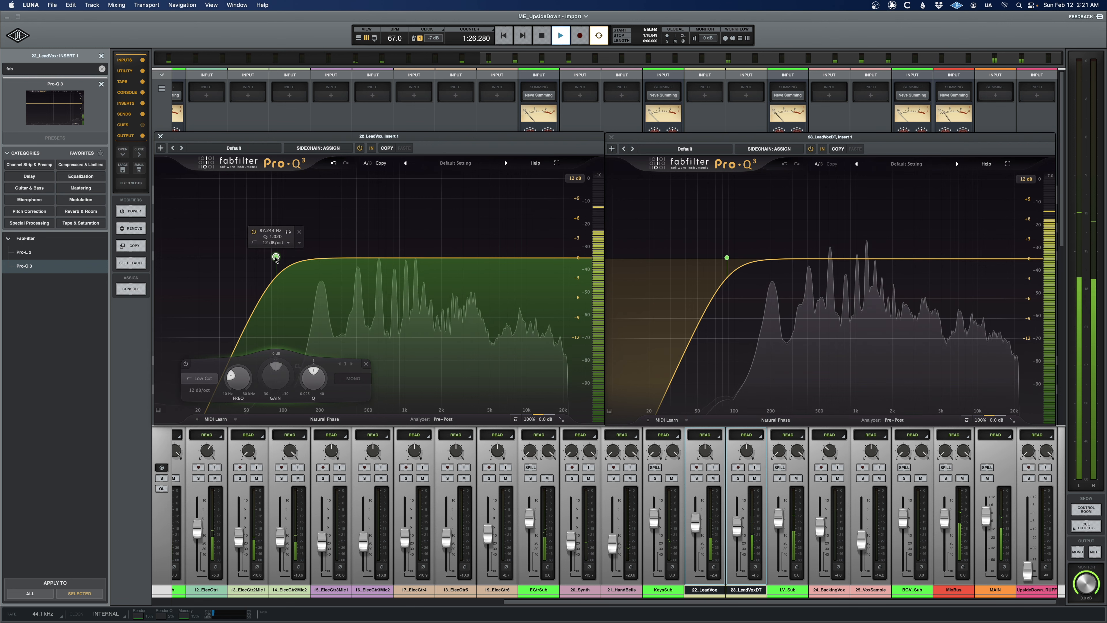
click(696, 478)
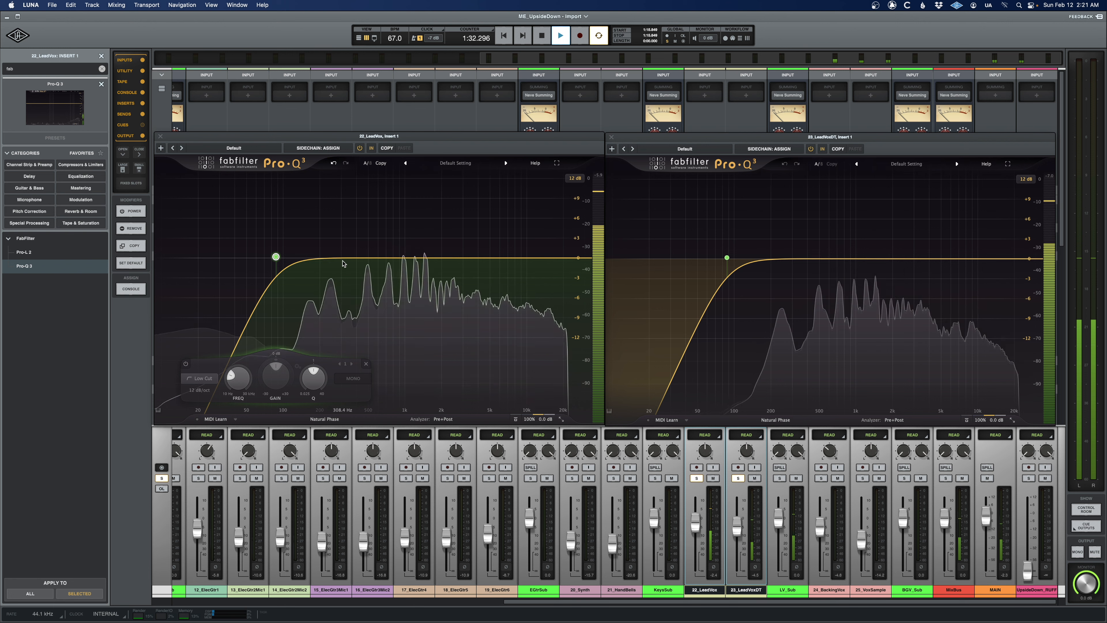
mouse_move(344, 263)
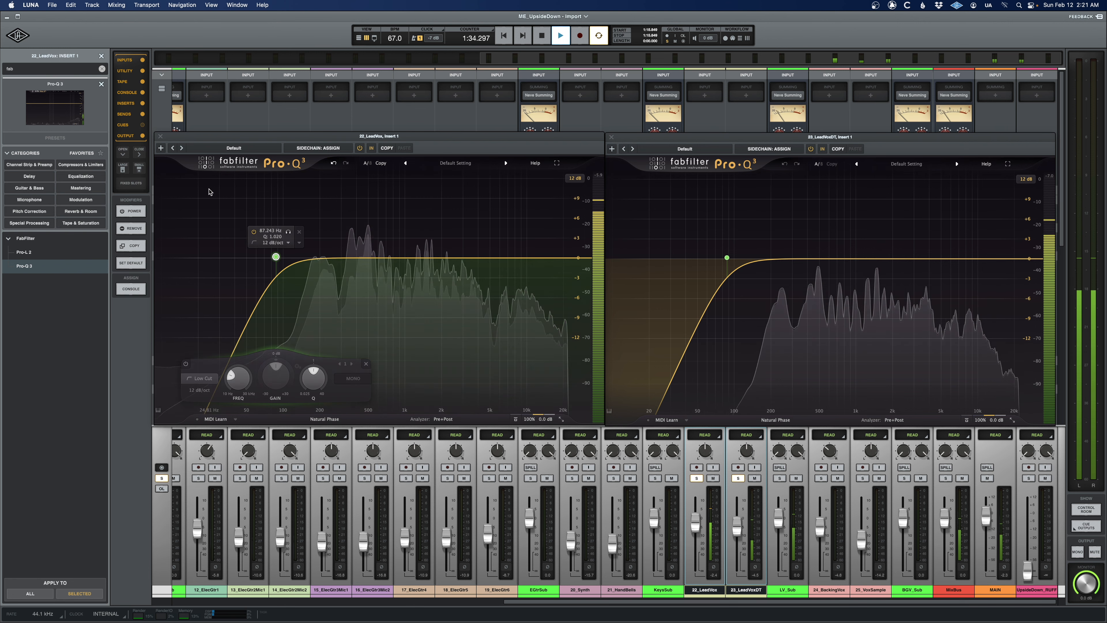
Add the native UADx Neve 1073 Preamp and EQ to the second insert of LV_Sub
click(784, 301)
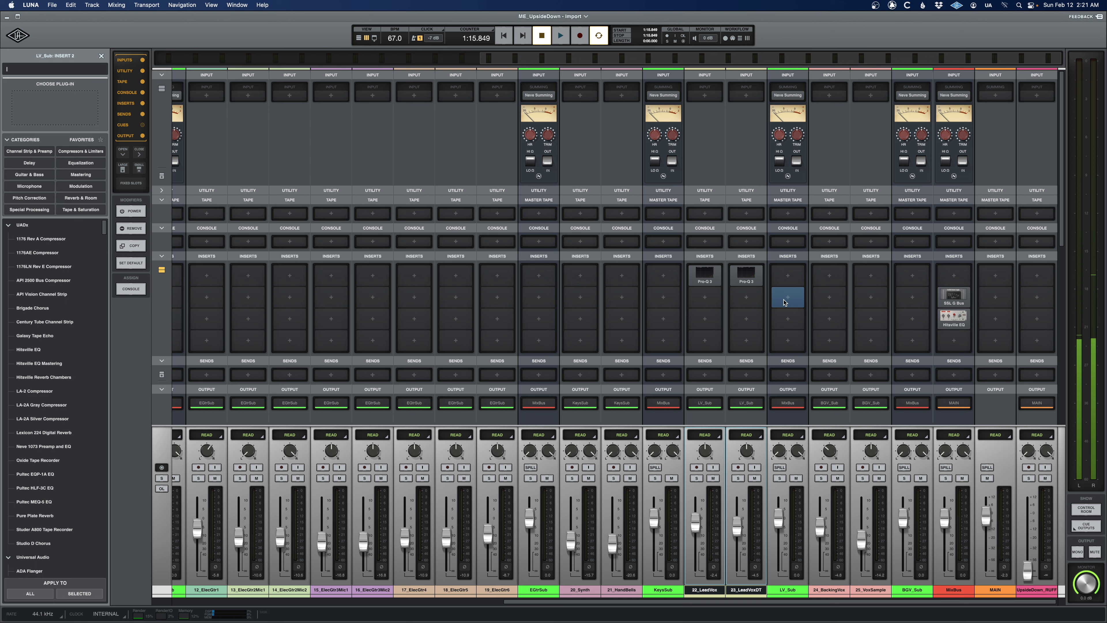
text(neve)
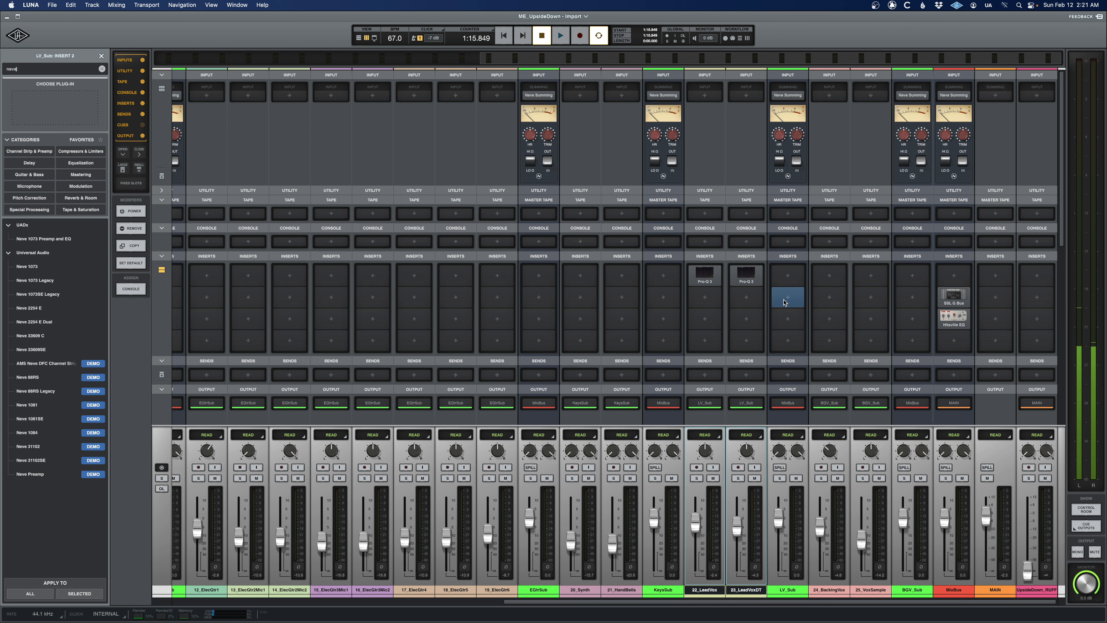
click(61, 239)
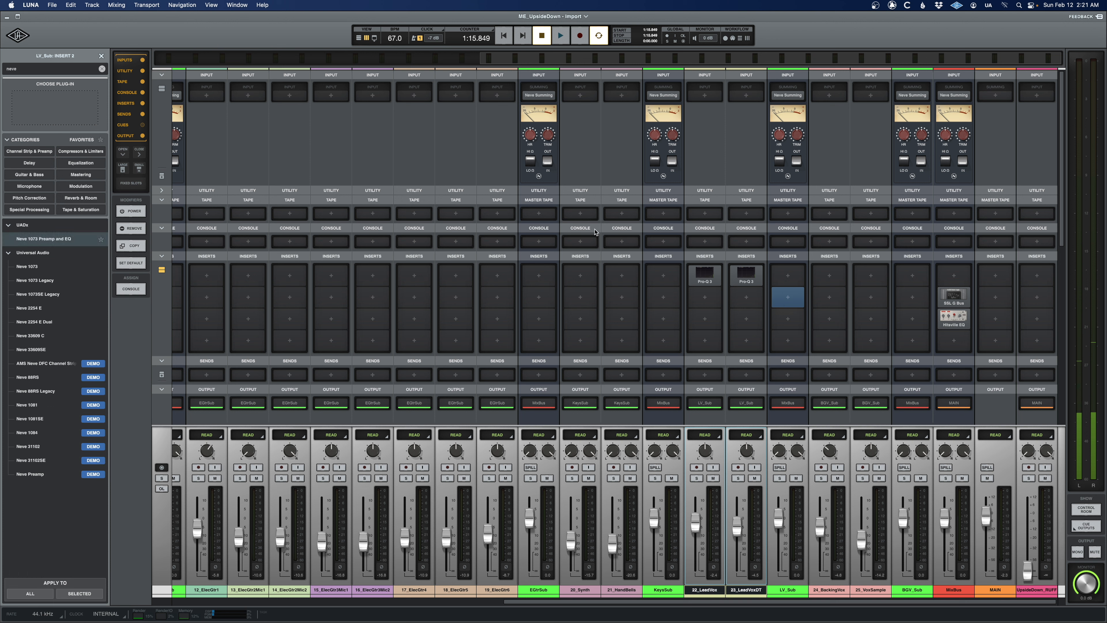
Adjust the high-pass, midrange and low-band controls of the Neve 1073 on LV_Sub, close it, and reopen it briefly for review
drag(565, 403, 565, 399)
drag(559, 333, 559, 330)
drag(561, 322, 561, 326)
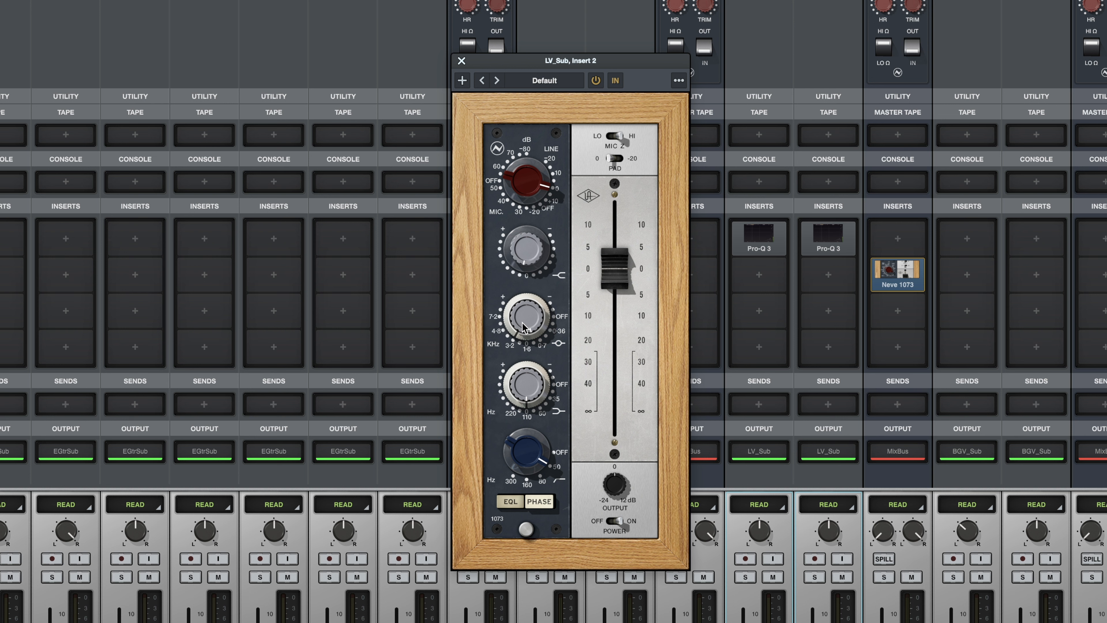
drag(523, 389, 525, 384)
click(462, 60)
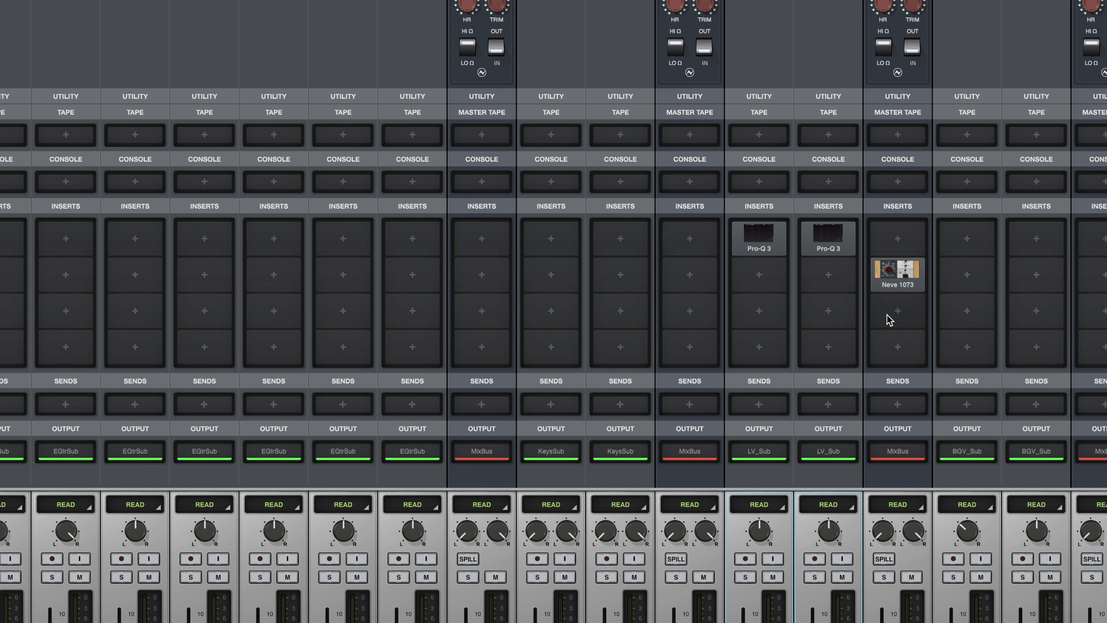
click(900, 272)
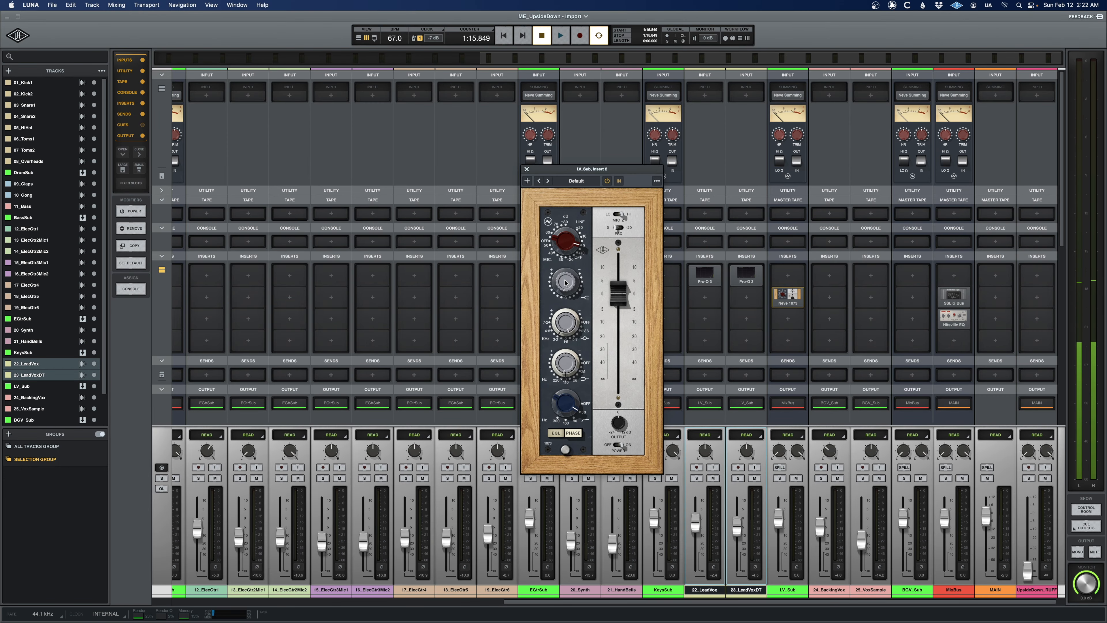
click(526, 170)
Add the Fairchild 670 compressor to the third insert of LV_Sub, directly below the Neve 1073
click(787, 318)
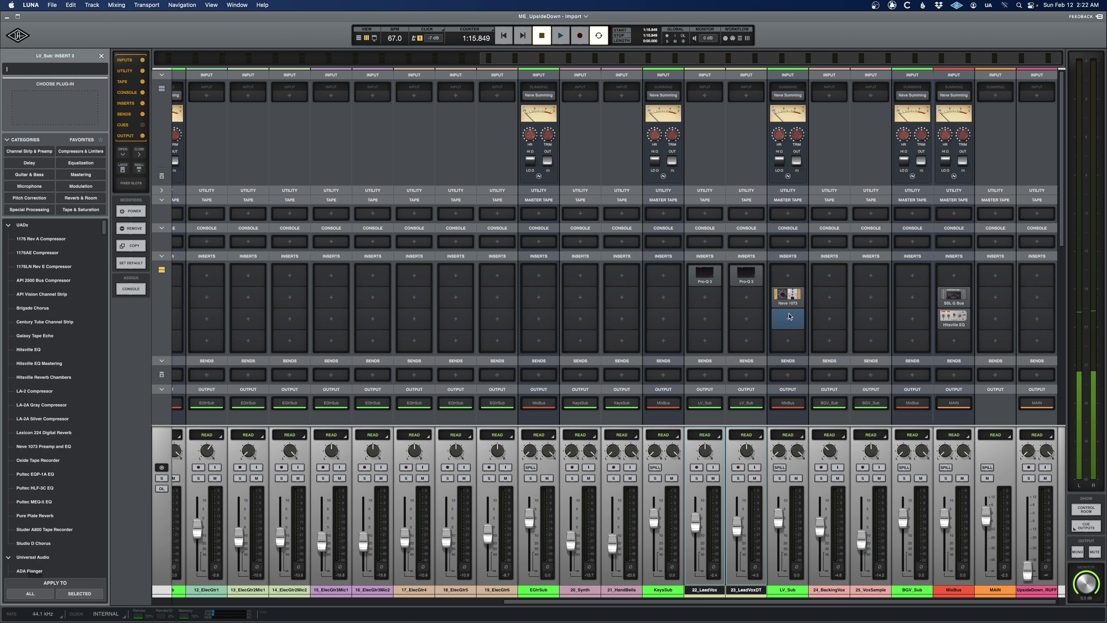
text(fair)
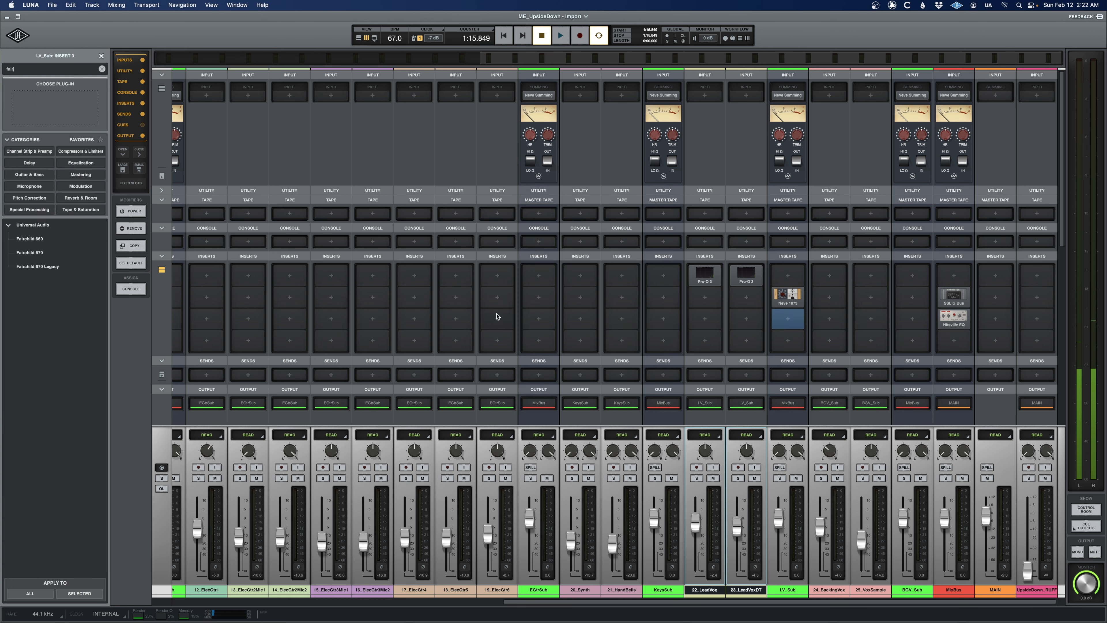
click(36, 252)
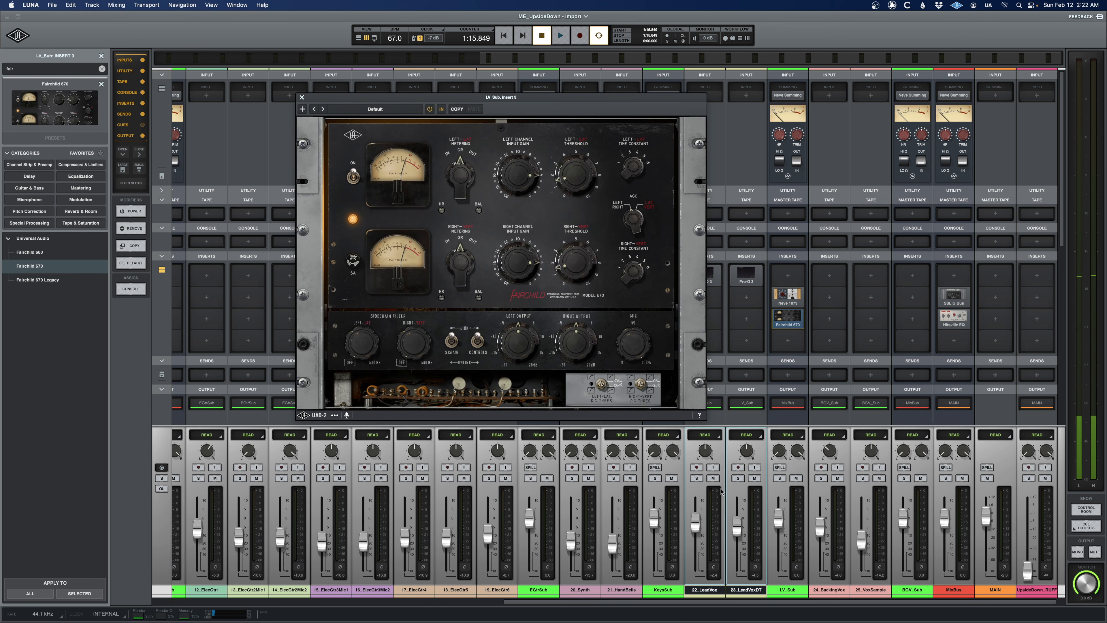
Switch to the timeline view and play the song from around bar 5 with the Fairchild 670 window open
key(super+equal)
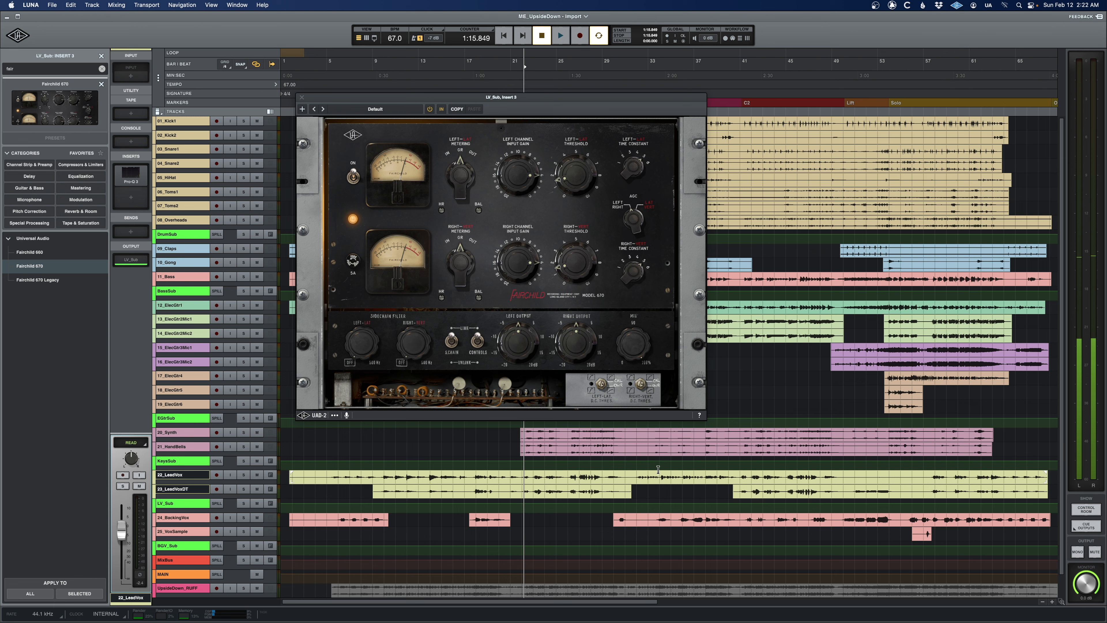
click(330, 462)
key(space)
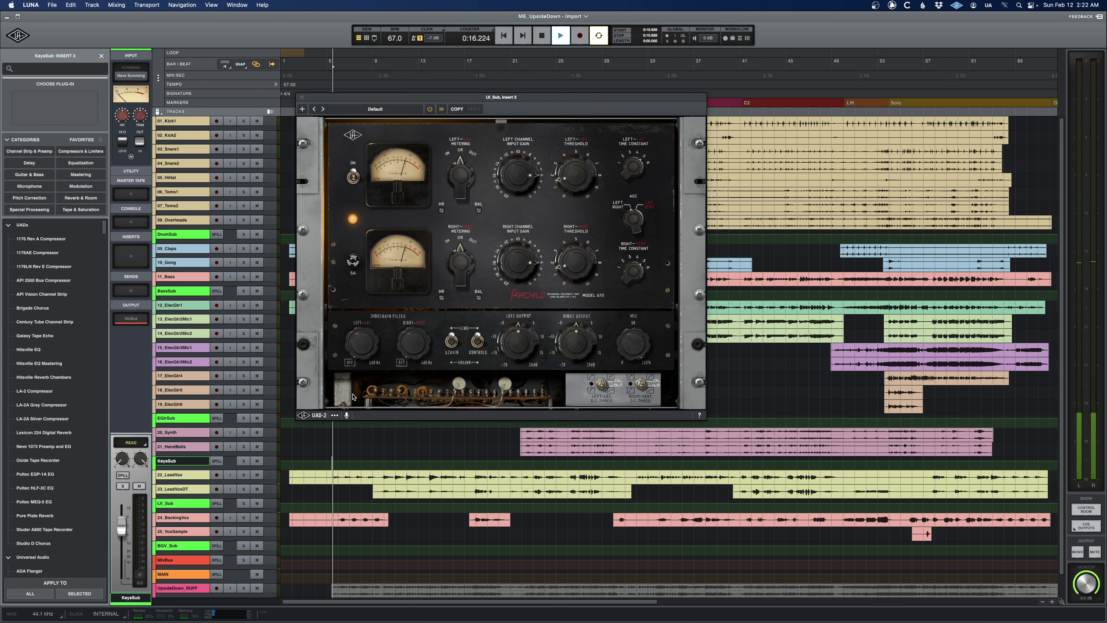